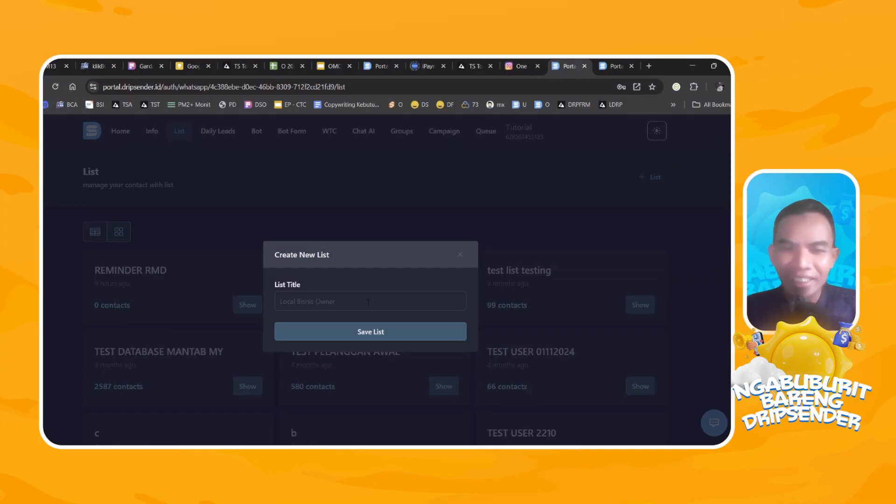
Create a new contact list titled "RAMADHAN REMINDER".
{"action": "type", "text": "RAM"}
{"action": "type", "text": "ADHAN MRE"}
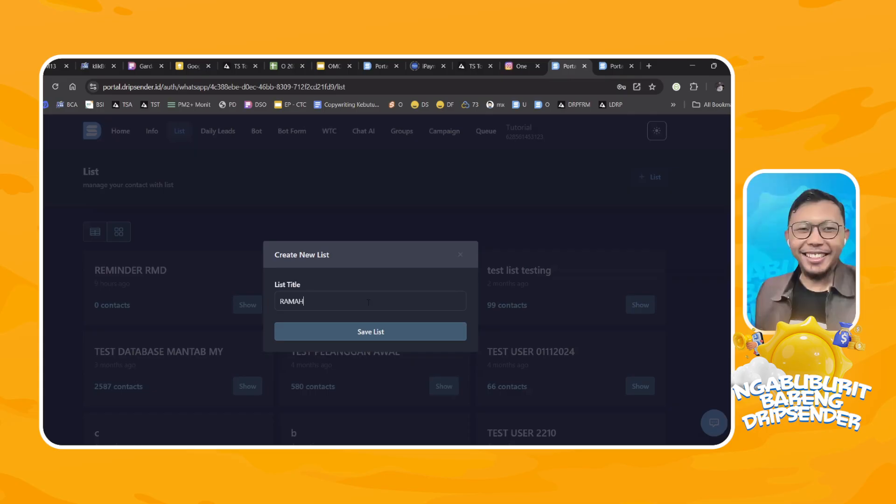
{"action": "key", "text": "BackSpace"}
{"action": "key", "text": "BackSpace"}
{"action": "key", "text": "BackSpace"}
{"action": "type", "text": "REMINDER"}
{"action": "left_click", "coordinate": [363, 330]}
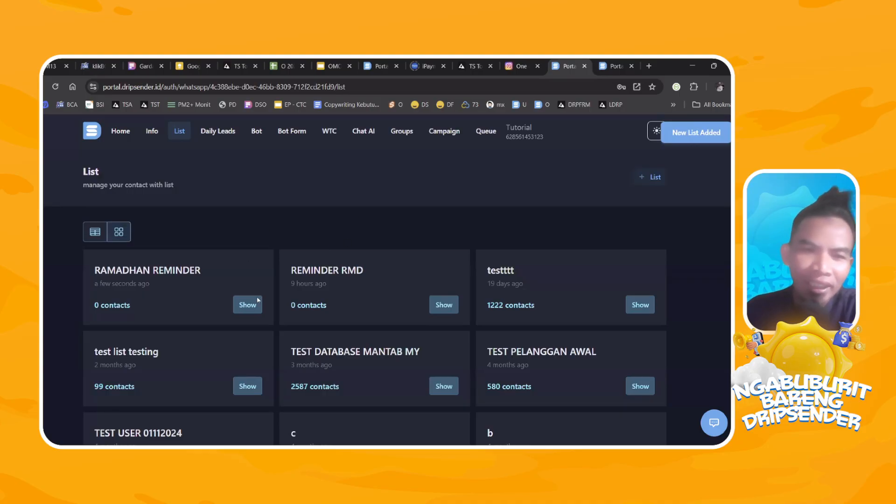
Show the RAMADHAN REMINDER list and start creating an evergreen campaign with AI for it.
{"action": "left_click", "coordinate": [248, 305]}
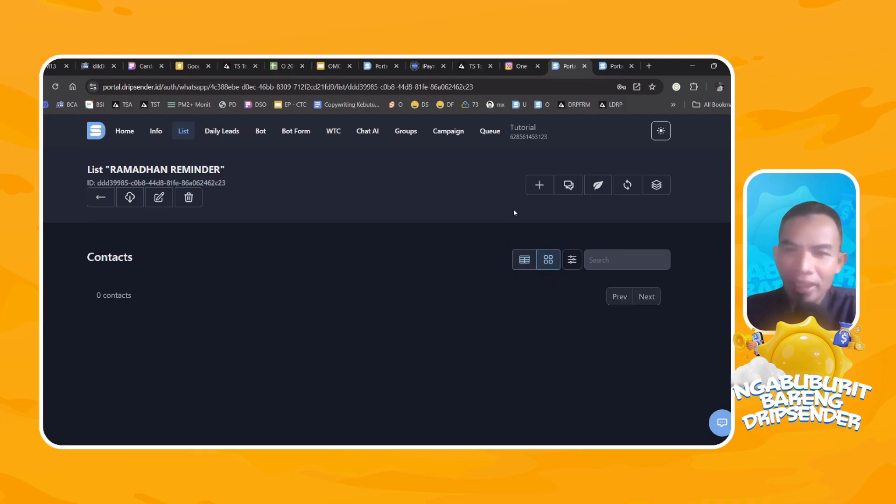
{"action": "triple_click", "coordinate": [105, 294]}
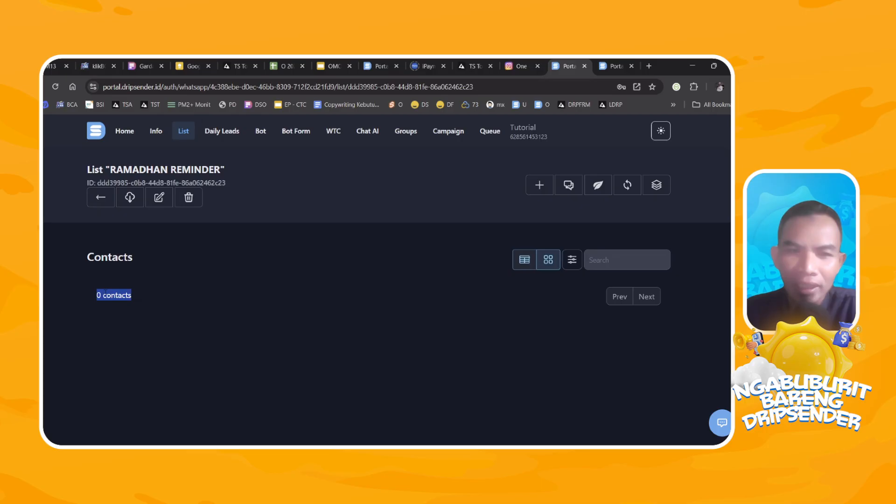
{"action": "left_click", "coordinate": [352, 283]}
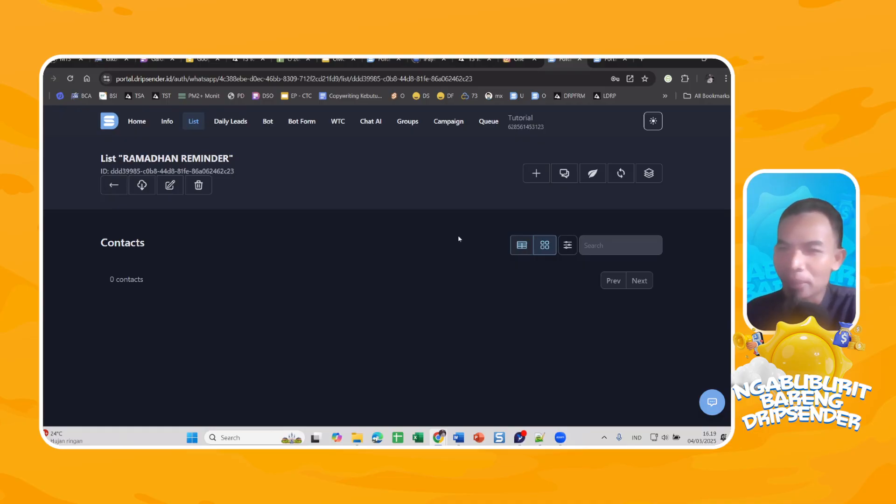
{"action": "left_click", "coordinate": [593, 174]}
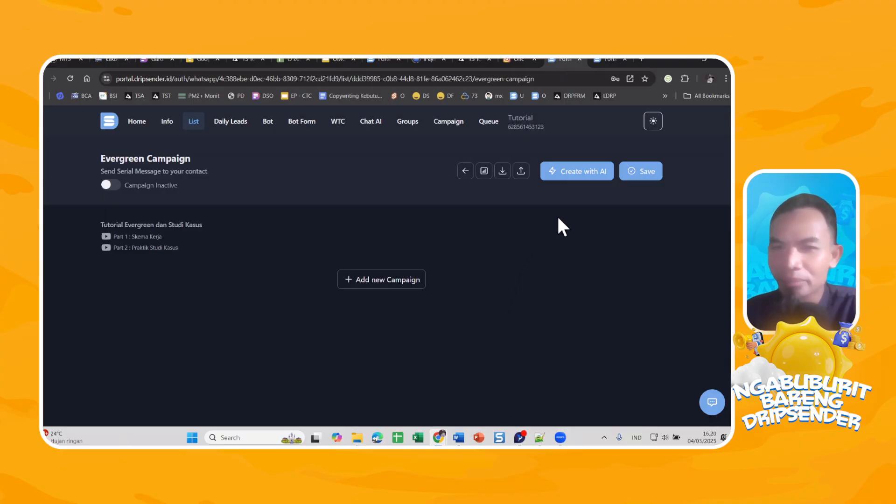
{"action": "left_click", "coordinate": [563, 173]}
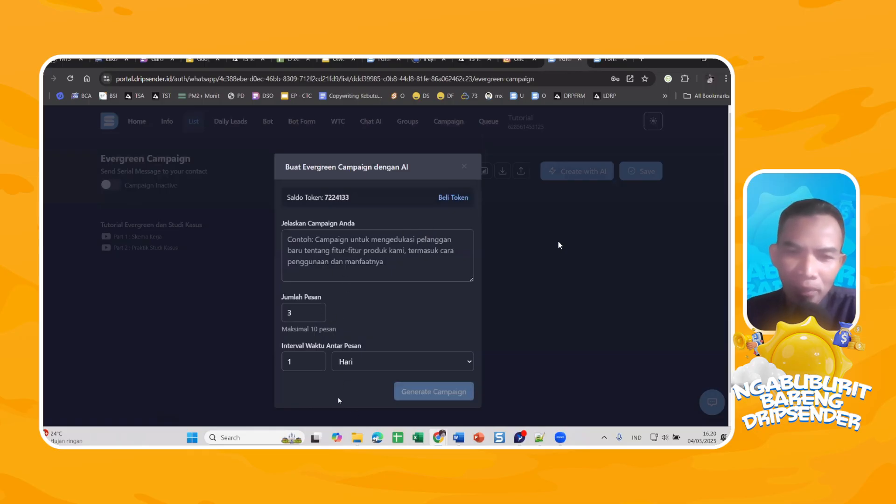
Set the AI campaign to 10 messages and choose Menit as the unit of the interval between messages.
{"action": "left_click_drag", "start_coordinate": [282, 329], "coordinate": [413, 319]}
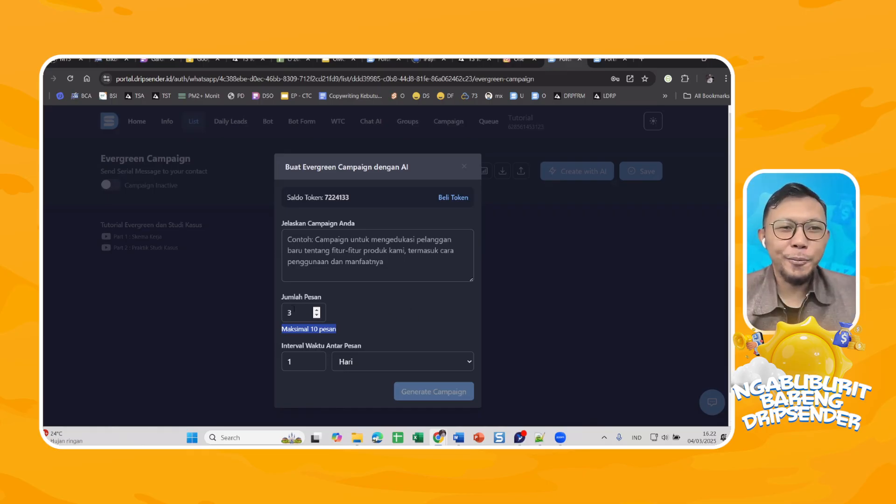
{"action": "left_click_drag", "start_coordinate": [304, 310], "coordinate": [255, 306]}
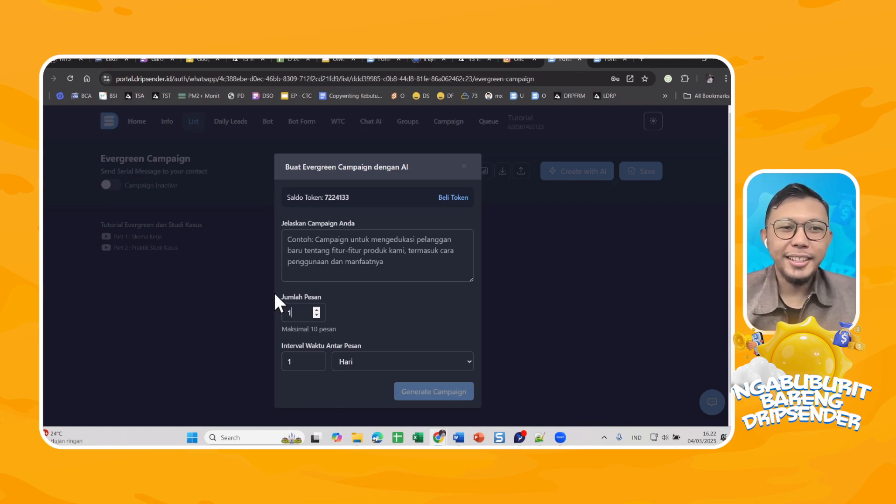
{"action": "left_click", "coordinate": [393, 331]}
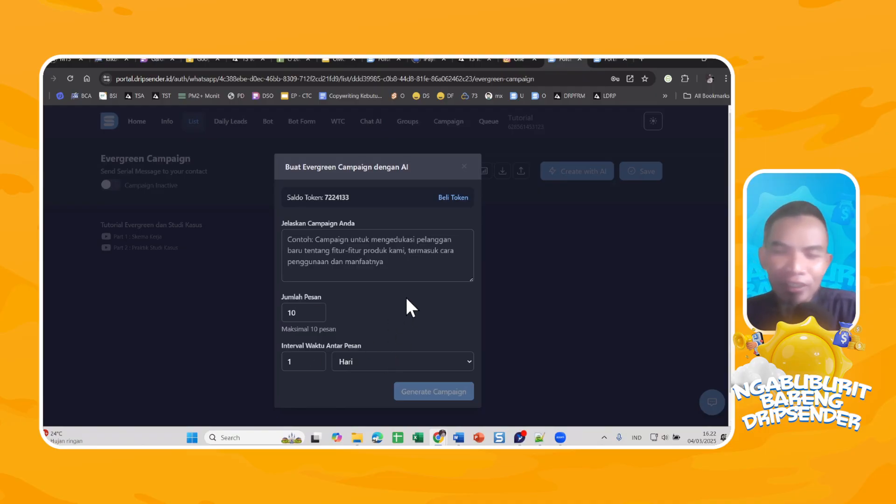
{"action": "left_click", "coordinate": [420, 368]}
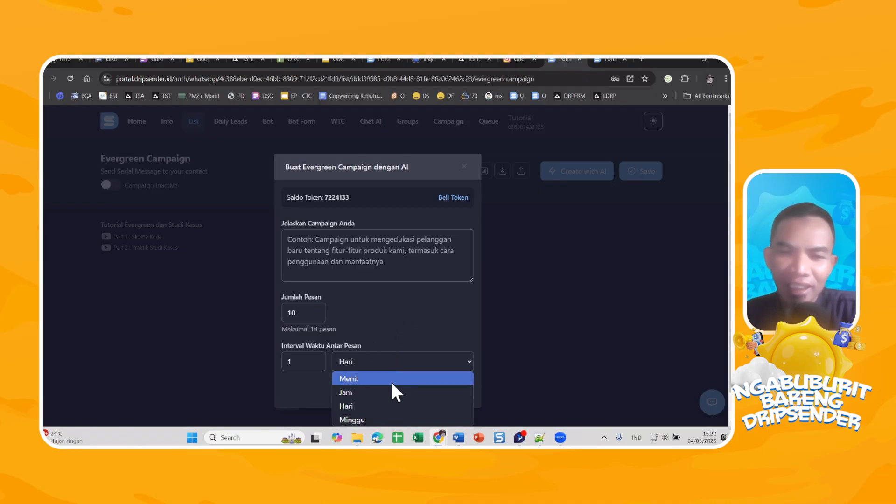
{"action": "left_click", "coordinate": [392, 379]}
{"action": "left_click", "coordinate": [397, 362]}
{"action": "scroll", "coordinate": [399, 348], "scroll_direction": "down", "scroll_amount": 1}
{"action": "left_click", "coordinate": [396, 332]}
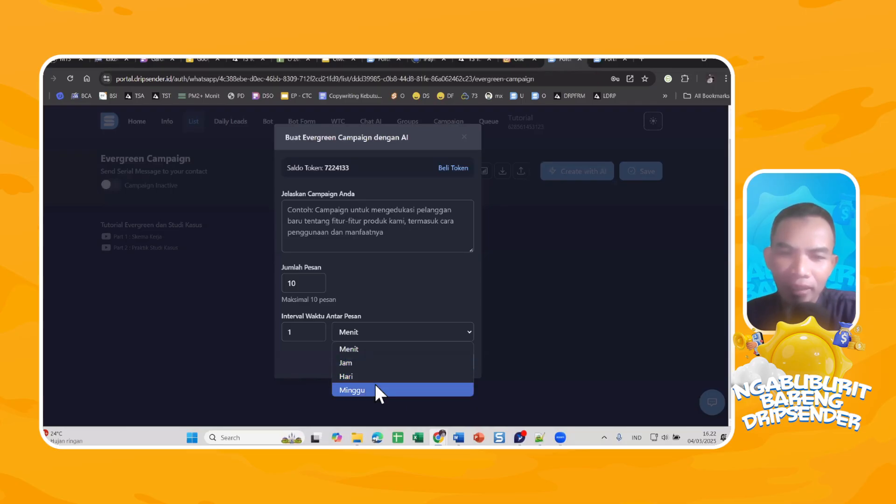
{"action": "left_click", "coordinate": [395, 329]}
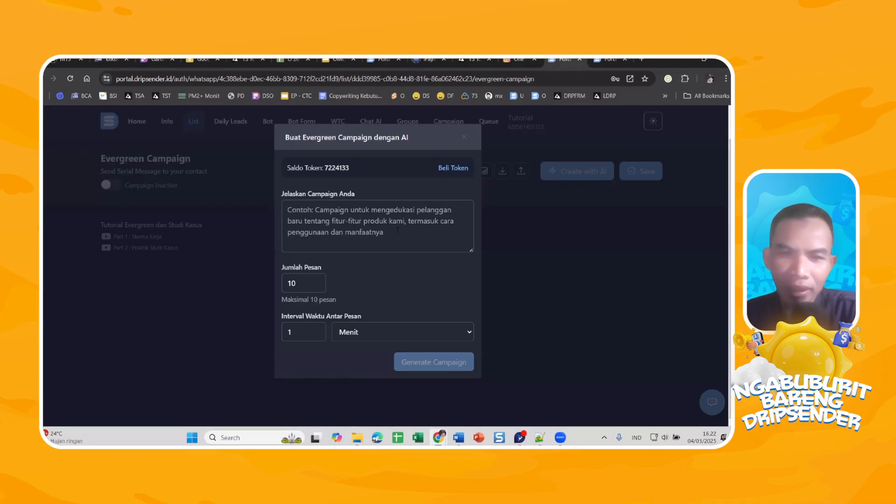
Describe the campaign as "Buatkan reminder harian Ramadhan dengan bahasa yang riang gembira. Sertakan emoticon yang relevan." and generate it.
{"action": "left_click", "coordinate": [398, 231]}
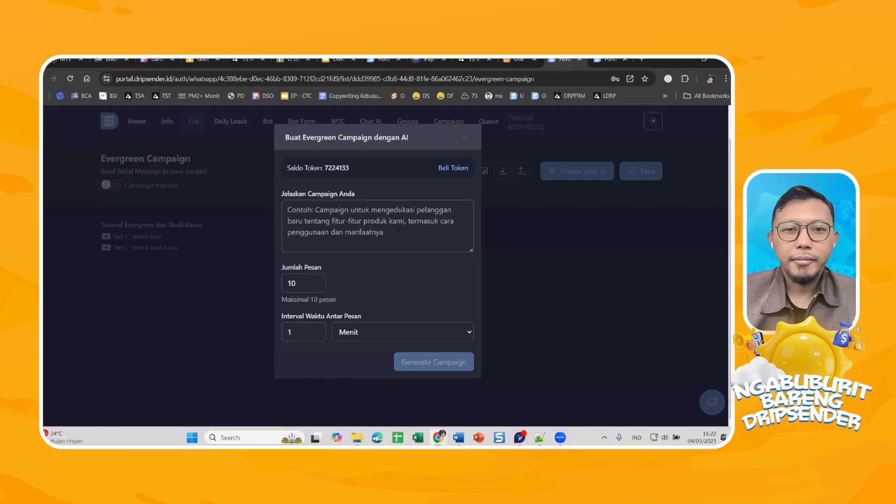
{"action": "type", "text": "buatkan "}
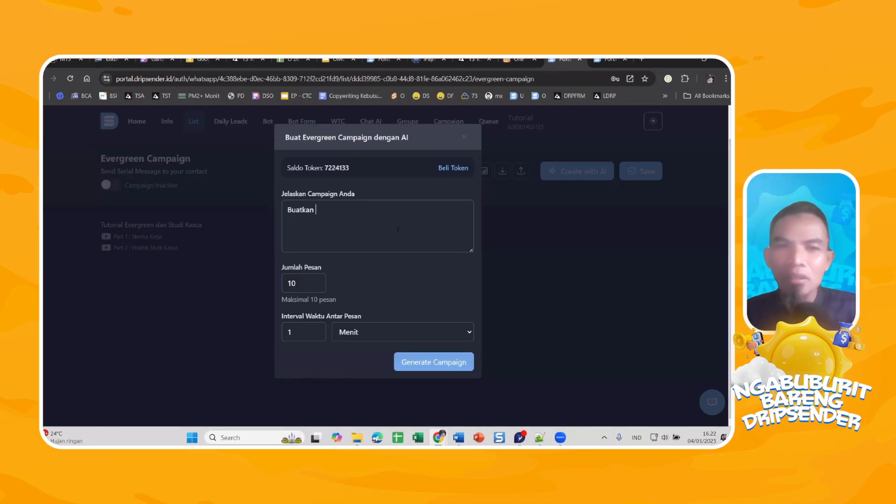
{"action": "type", "text": "reminder harian Ramadhan dengan baha"}
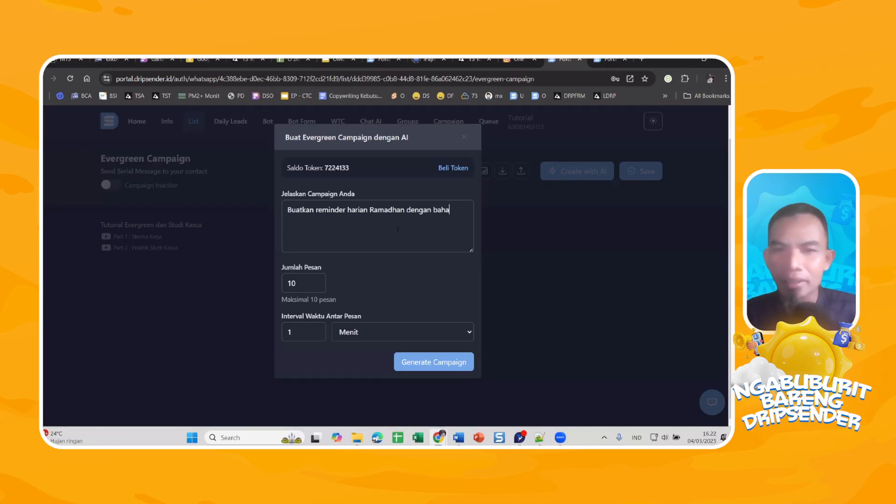
{"action": "type", "text": "sa yang riang gembira"}
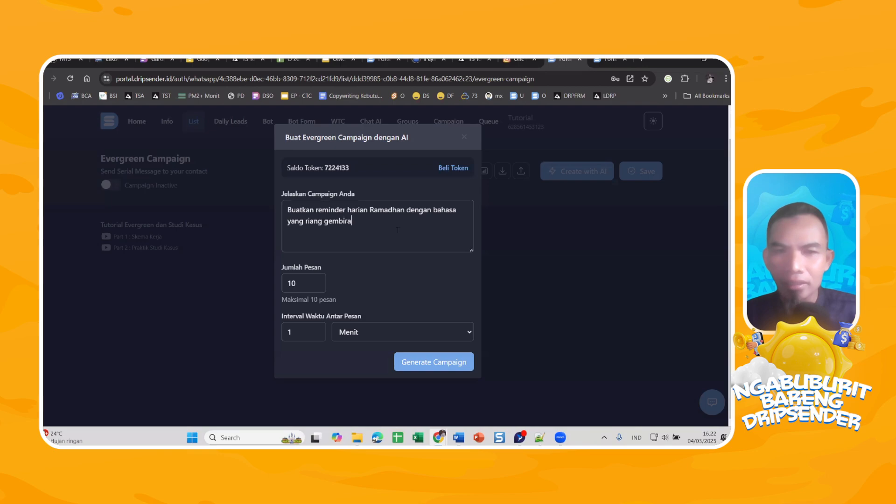
{"action": "type", "text": "."}
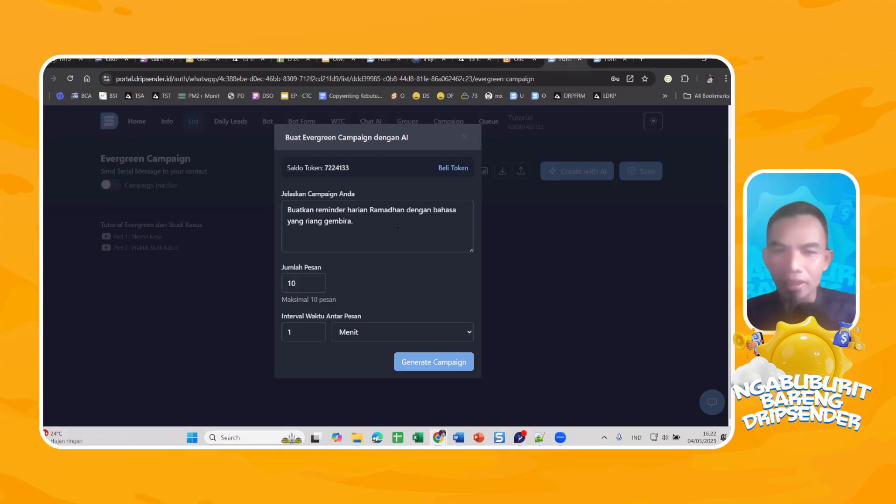
{"action": "type", "text": " Sertakan e"}
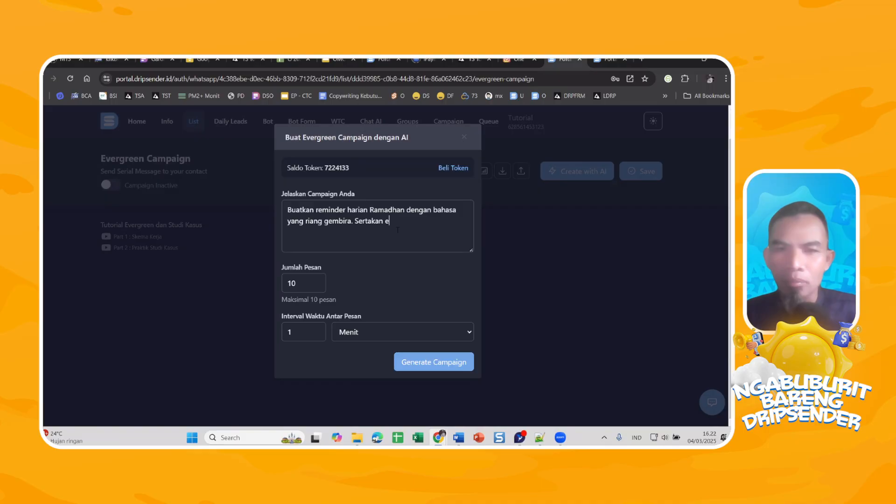
{"action": "type", "text": "moticon yang rel"}
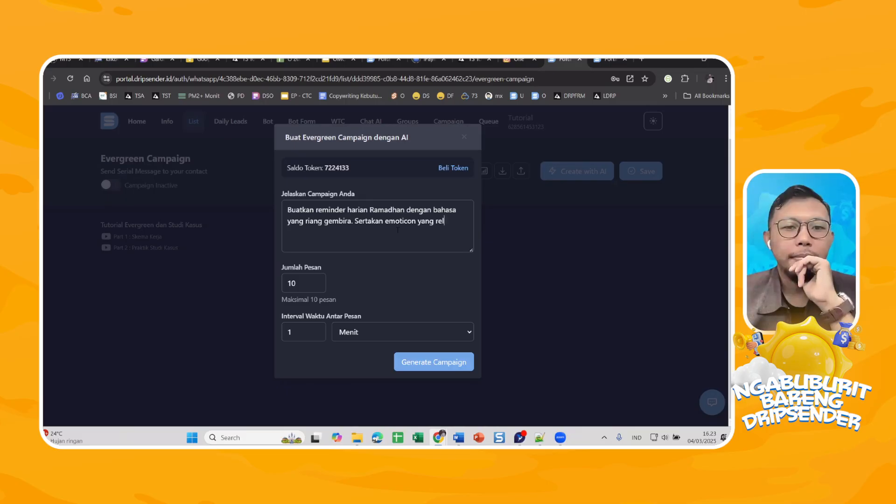
{"action": "type", "text": "evan."}
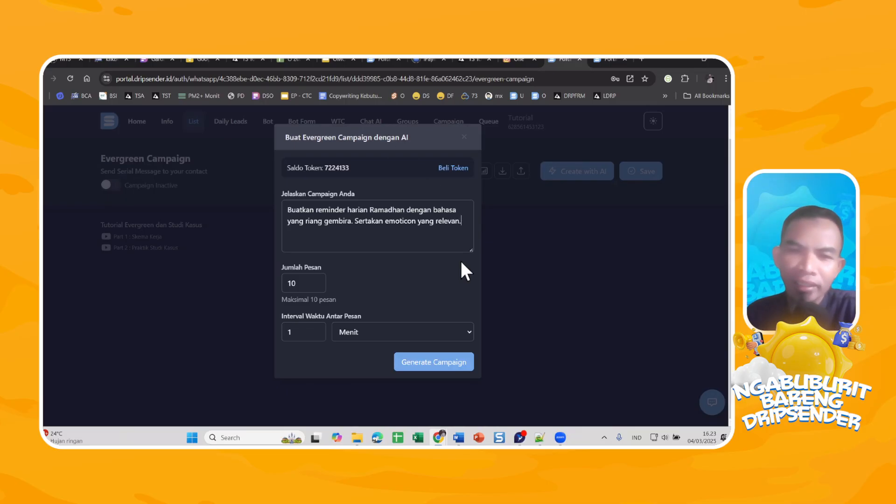
{"action": "left_click", "coordinate": [428, 367]}
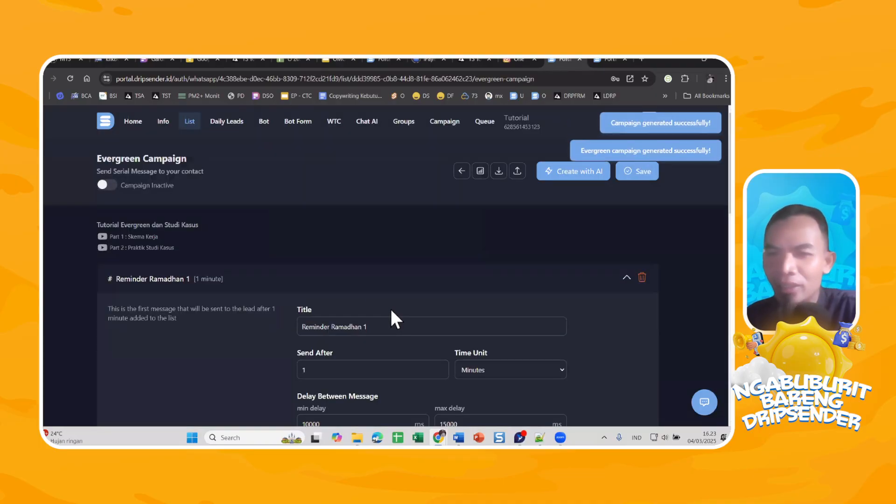
Collapse the first generated reminder and look through the full list of reminders in the campaign.
{"action": "scroll", "coordinate": [467, 245], "scroll_direction": "down", "scroll_amount": 2}
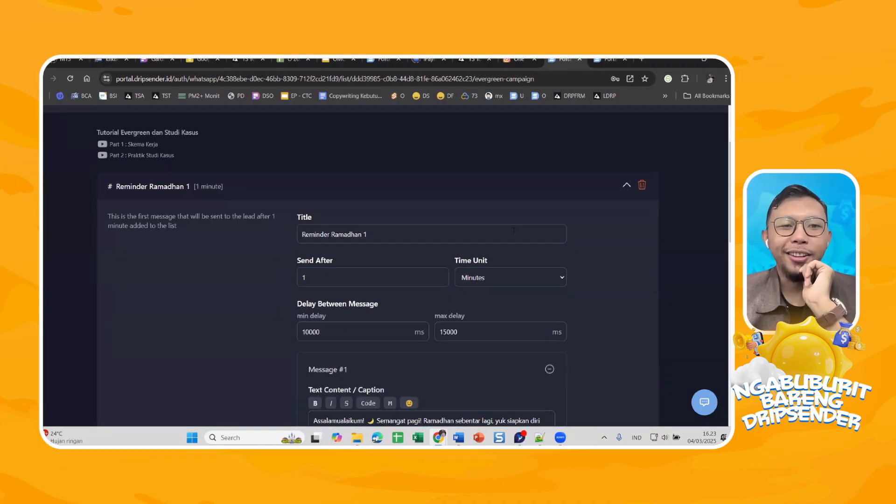
{"action": "left_click", "coordinate": [626, 187]}
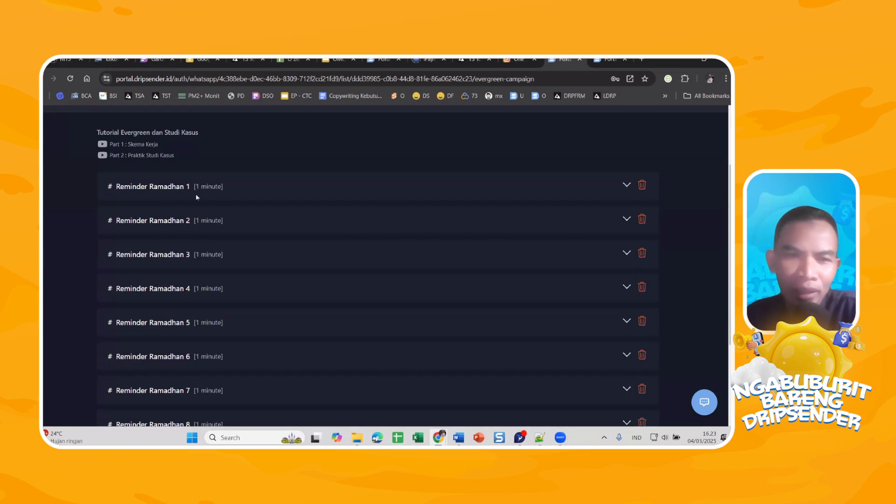
{"action": "scroll", "coordinate": [214, 205], "scroll_direction": "down", "scroll_amount": 3}
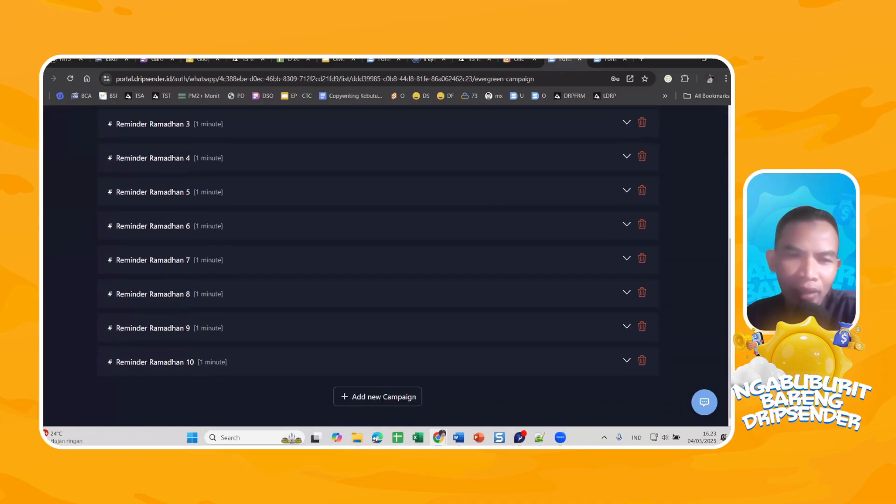
{"action": "scroll", "coordinate": [150, 379], "scroll_direction": "up", "scroll_amount": 4}
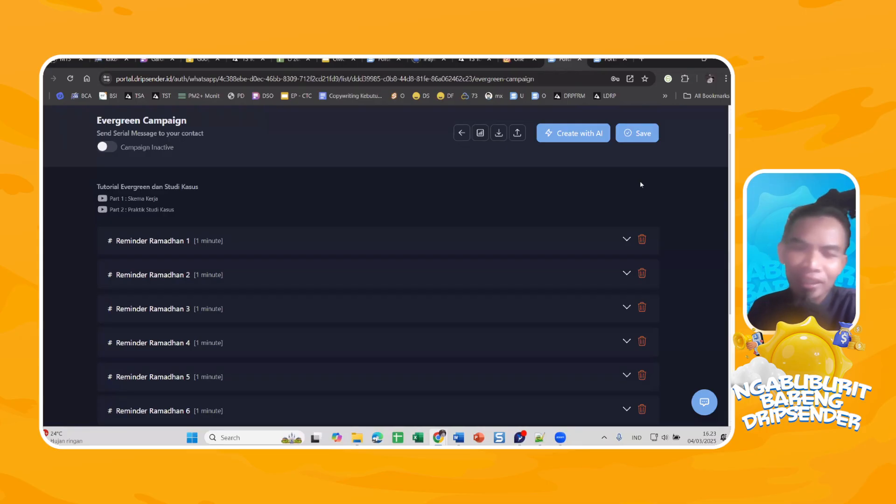
Expand Reminder Ramadhan 1, 2 and 3 and read the message text of each.
{"action": "left_click", "coordinate": [626, 240]}
{"action": "scroll", "coordinate": [513, 243], "scroll_direction": "down", "scroll_amount": 4}
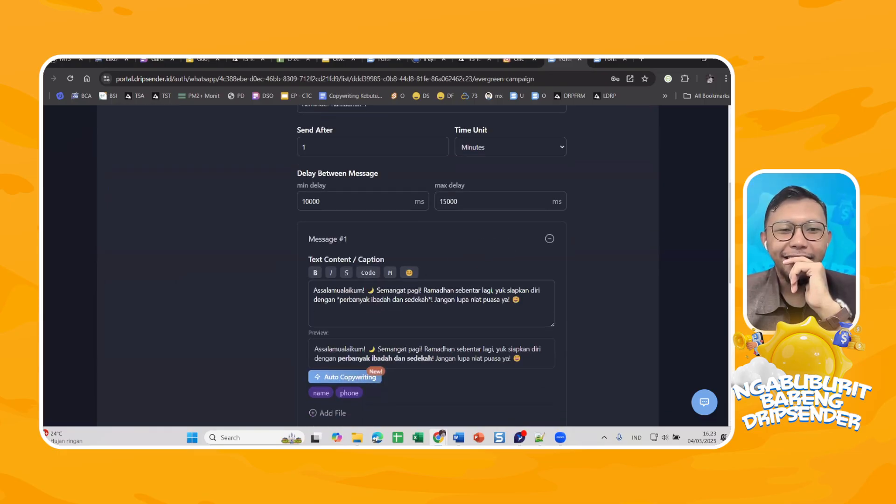
{"action": "scroll", "coordinate": [452, 276], "scroll_direction": "down", "scroll_amount": 6}
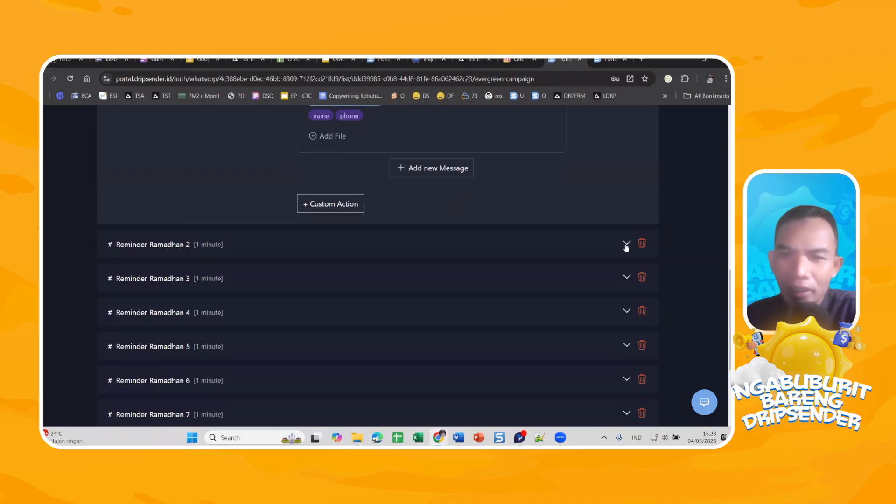
{"action": "left_click", "coordinate": [626, 243]}
{"action": "scroll", "coordinate": [433, 256], "scroll_direction": "up", "scroll_amount": 3}
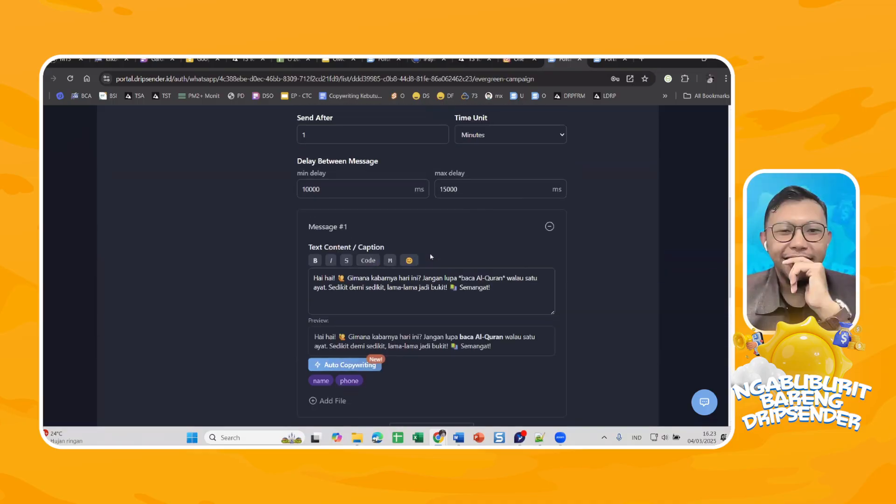
{"action": "scroll", "coordinate": [430, 250], "scroll_direction": "down", "scroll_amount": 5}
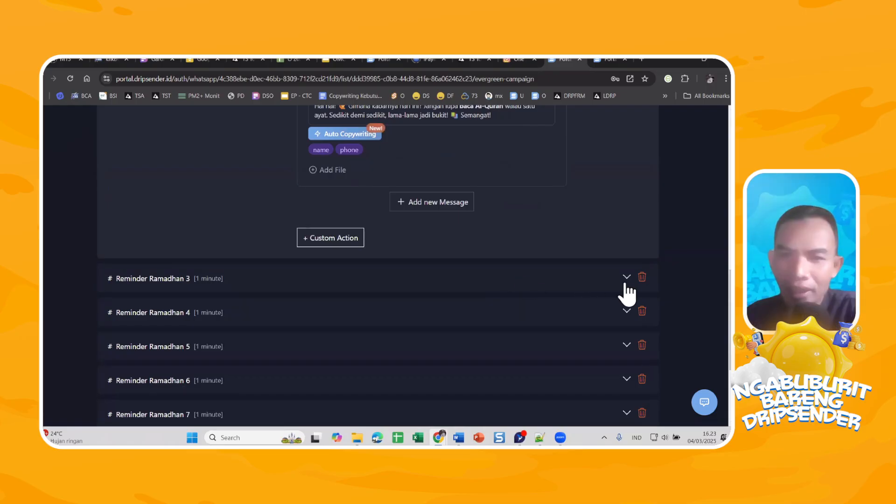
{"action": "left_click", "coordinate": [627, 278]}
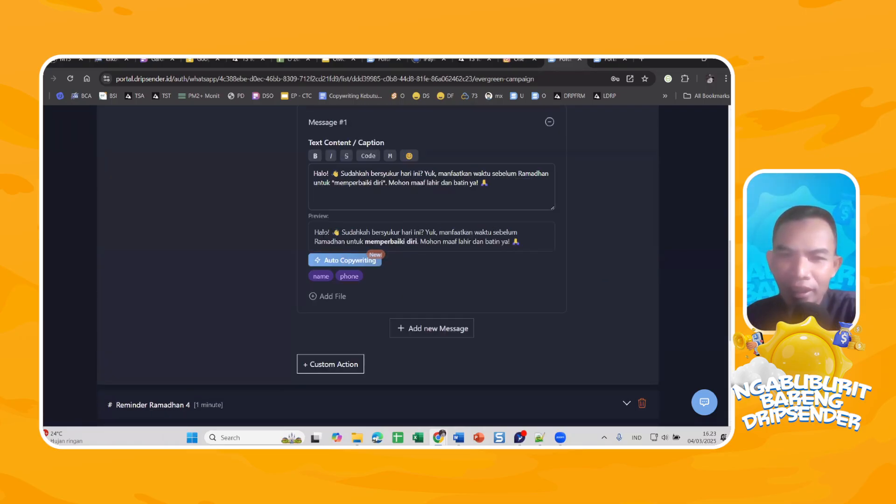
{"action": "scroll", "coordinate": [543, 238], "scroll_direction": "down", "scroll_amount": 5}
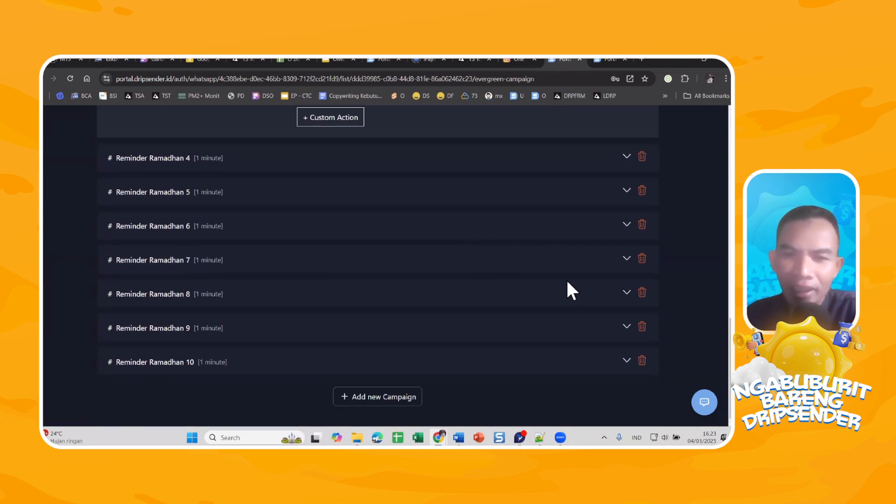
Expand Reminder Ramadhan 9 and 10 to read their messages, enlarging the text area of the last one.
{"action": "left_click", "coordinate": [617, 328]}
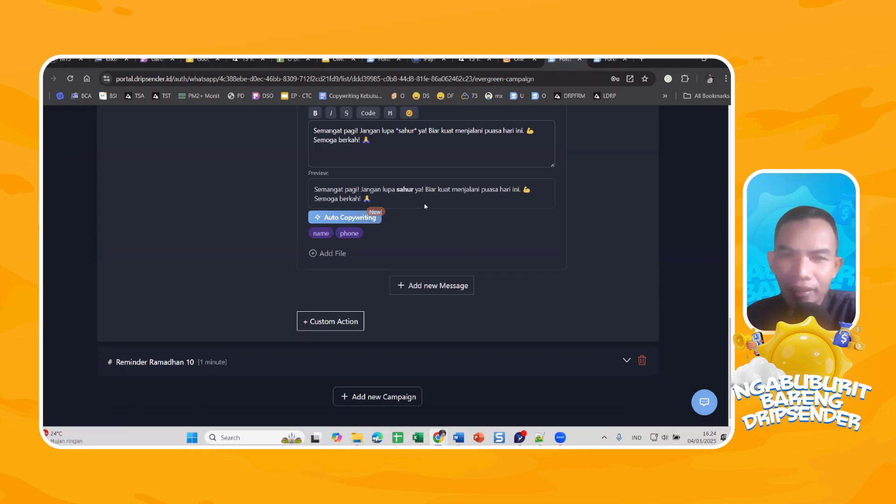
{"action": "left_click", "coordinate": [627, 361]}
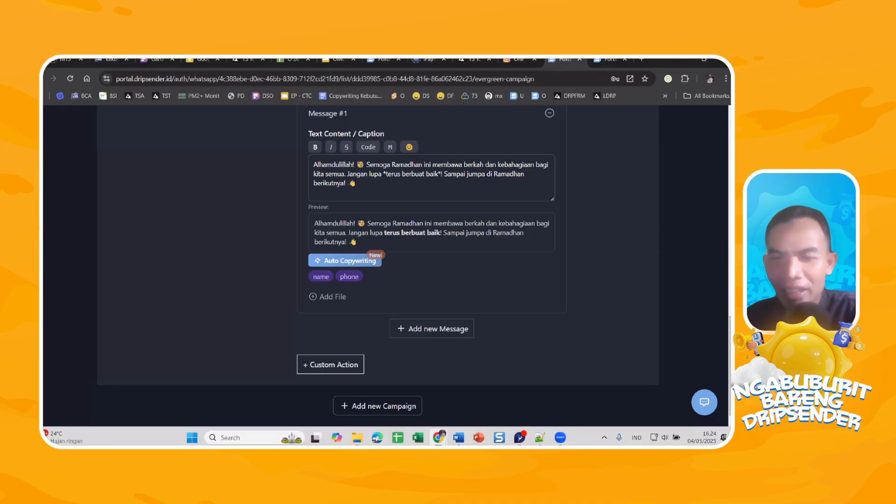
{"action": "left_click_drag", "start_coordinate": [553, 198], "coordinate": [561, 241]}
{"action": "left_click", "coordinate": [428, 196]}
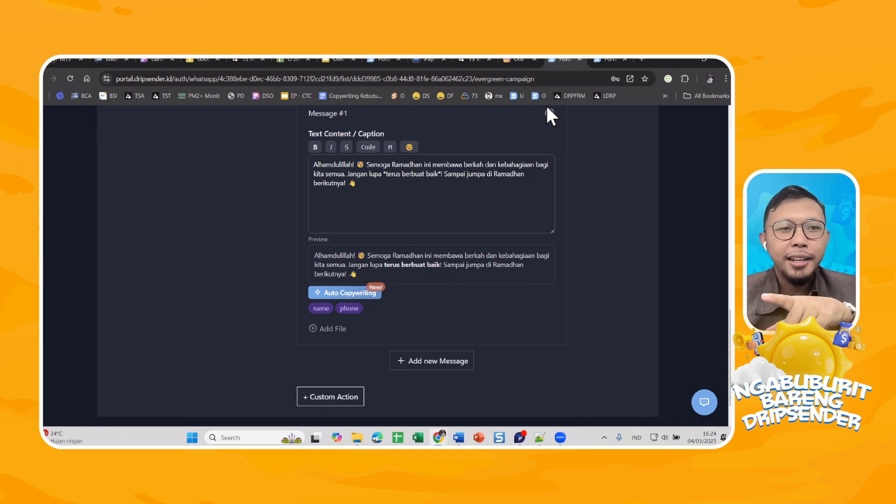
Review the timing and message text of Reminder Ramadhan 10 and save the evergreen campaign.
{"action": "scroll", "coordinate": [411, 239], "scroll_direction": "up", "scroll_amount": 2}
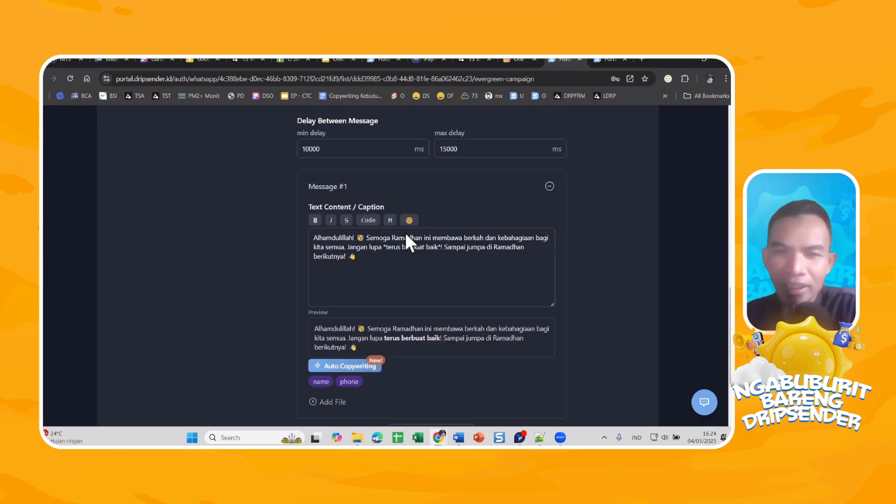
{"action": "scroll", "coordinate": [456, 229], "scroll_direction": "up", "scroll_amount": 5}
{"action": "scroll", "coordinate": [469, 220], "scroll_direction": "down", "scroll_amount": 5}
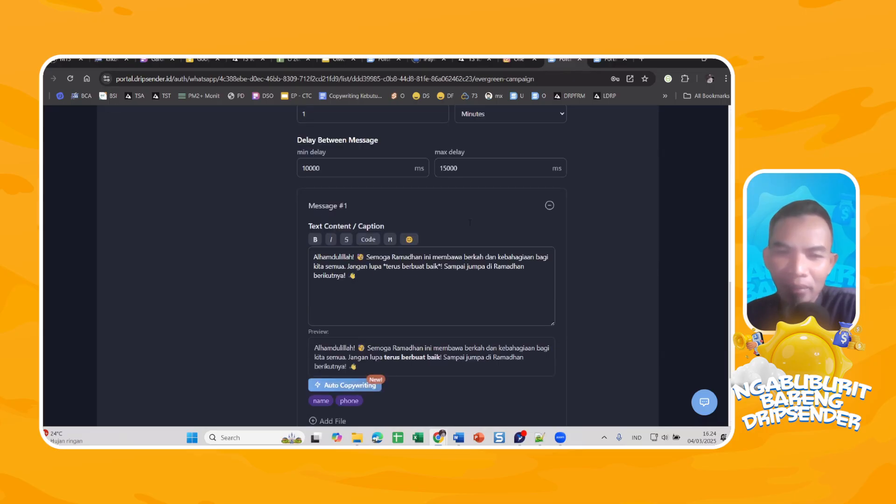
{"action": "scroll", "coordinate": [469, 220], "scroll_direction": "down", "scroll_amount": 3}
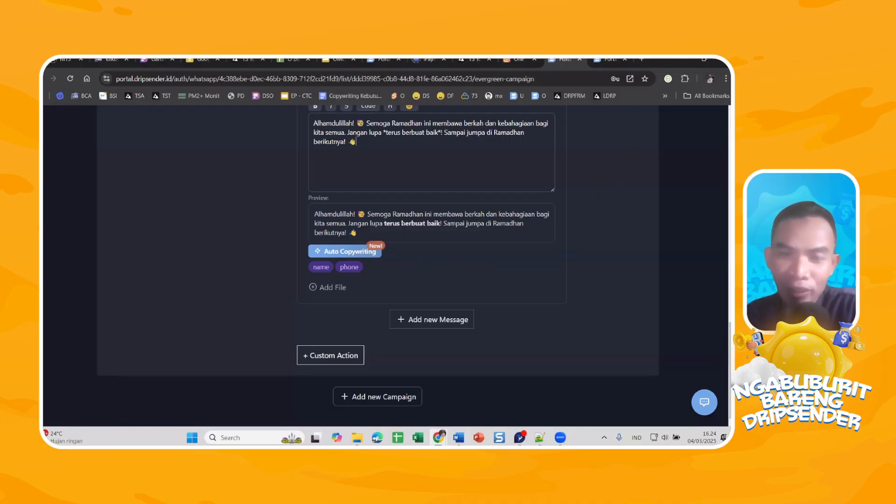
{"action": "scroll", "coordinate": [390, 207], "scroll_direction": "up", "scroll_amount": 4}
{"action": "scroll", "coordinate": [374, 217], "scroll_direction": "up", "scroll_amount": 5}
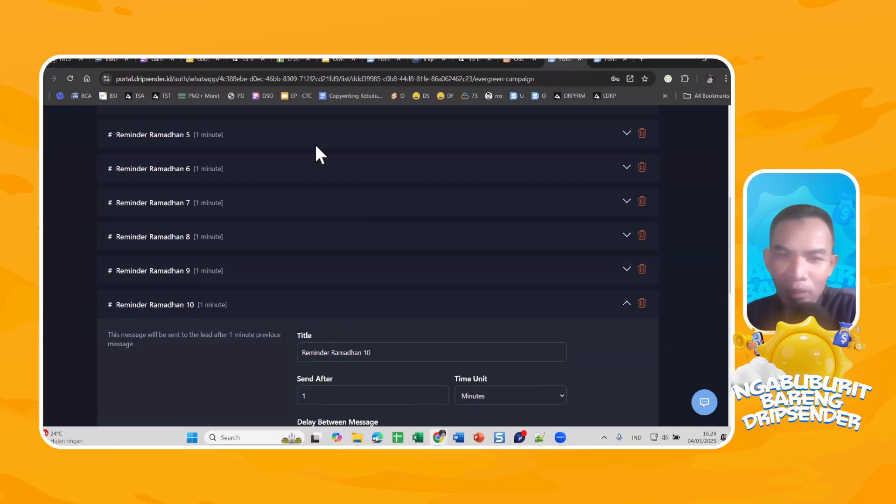
{"action": "scroll", "coordinate": [518, 177], "scroll_direction": "down", "scroll_amount": 7}
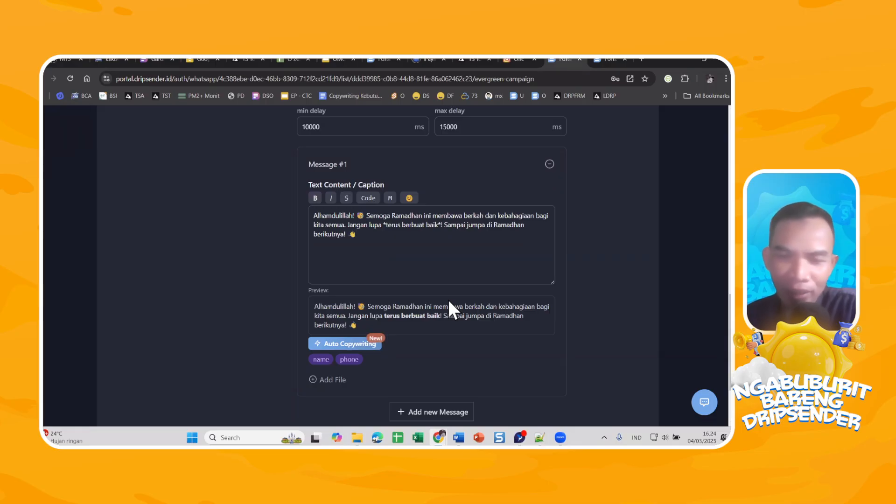
{"action": "scroll", "coordinate": [568, 317], "scroll_direction": "up", "scroll_amount": 10}
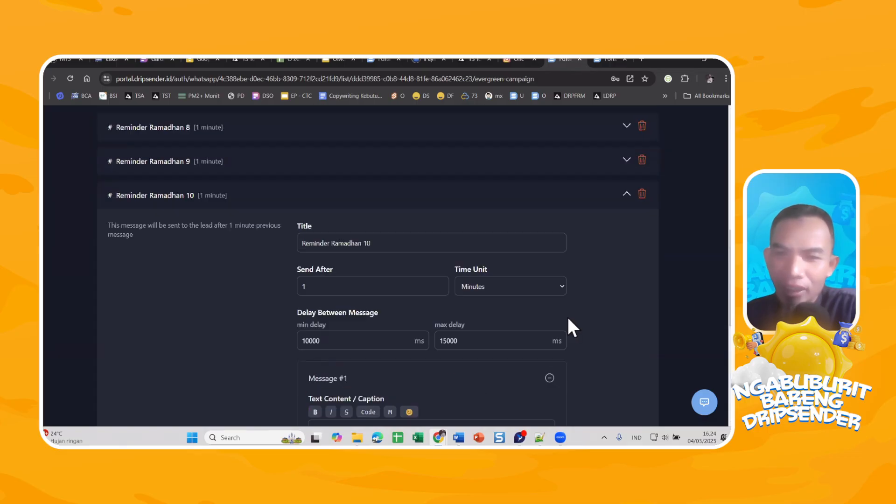
{"action": "left_click", "coordinate": [648, 175]}
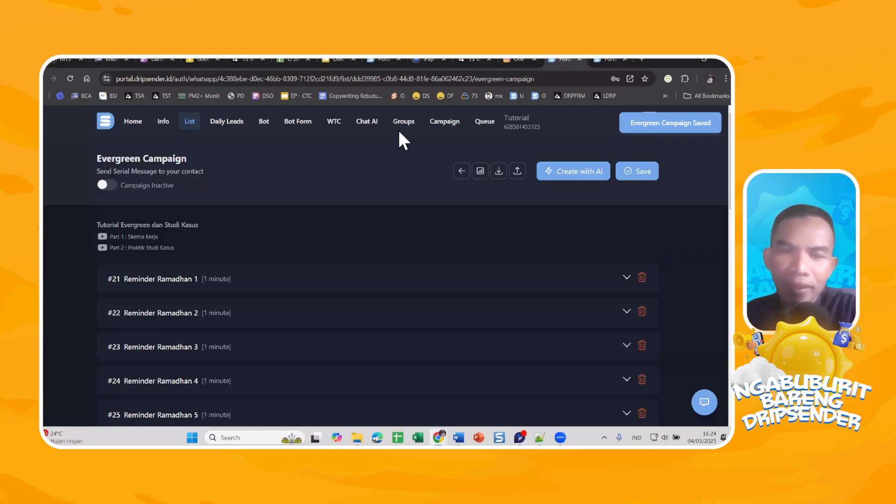
Open the RAMADHAN REMINDER list, view its saved evergreen campaign and return to the list's contacts.
{"action": "left_click", "coordinate": [192, 123]}
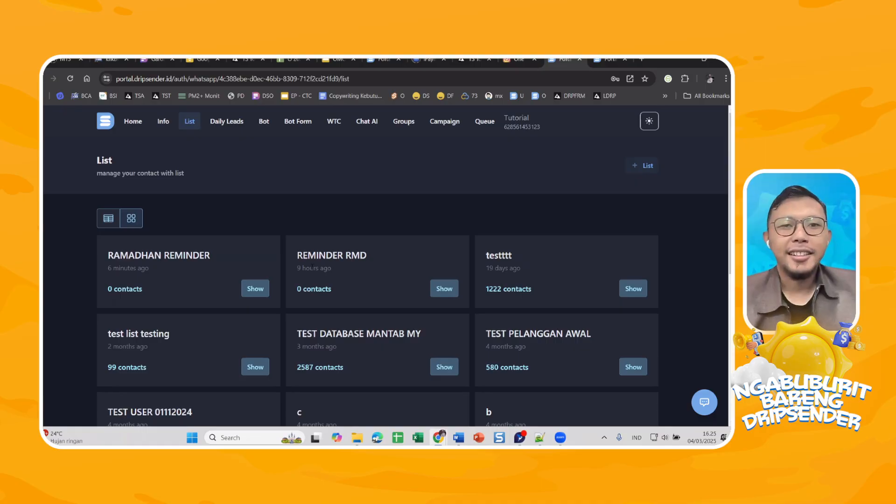
{"action": "left_click", "coordinate": [256, 289]}
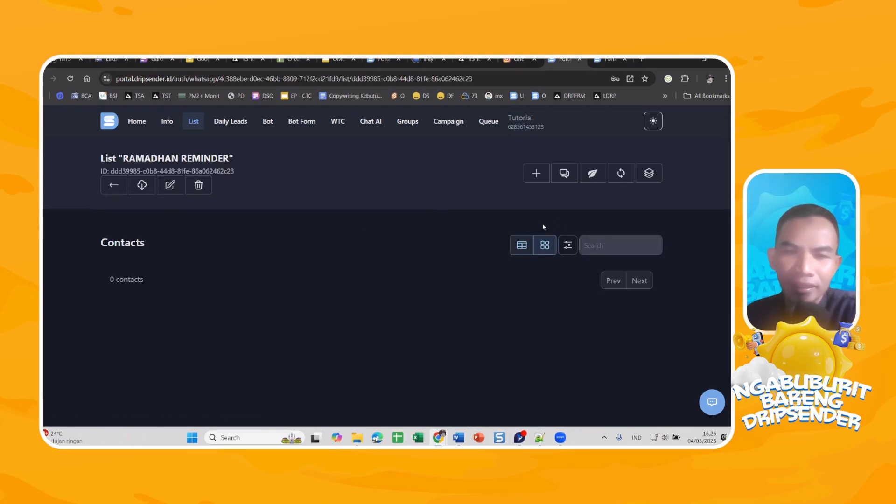
{"action": "left_click", "coordinate": [593, 173]}
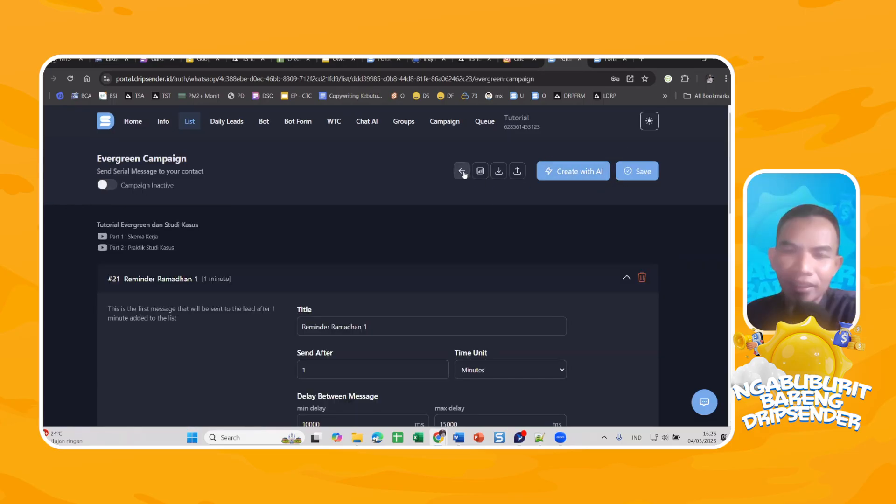
{"action": "left_click", "coordinate": [461, 171]}
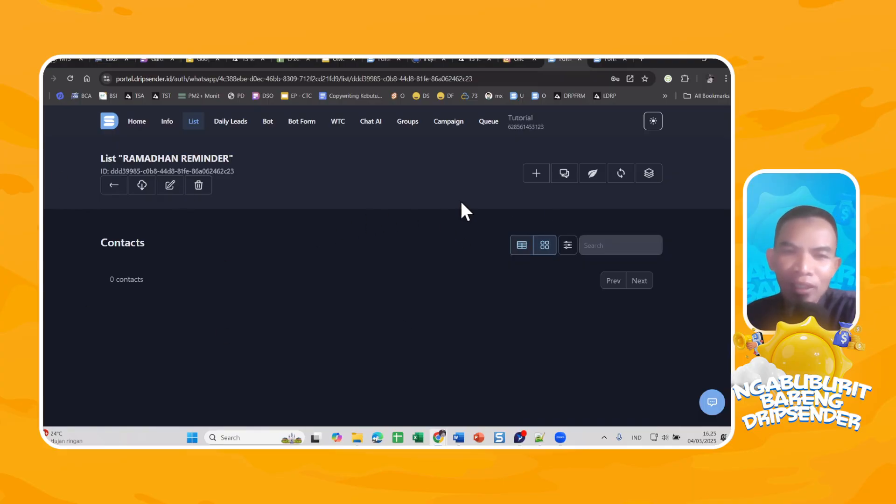
Add one contact manually to the RAMADHAN REMINDER list, using the saved autofill entry for the contact's name and WhatsApp number.
{"action": "left_click", "coordinate": [536, 174]}
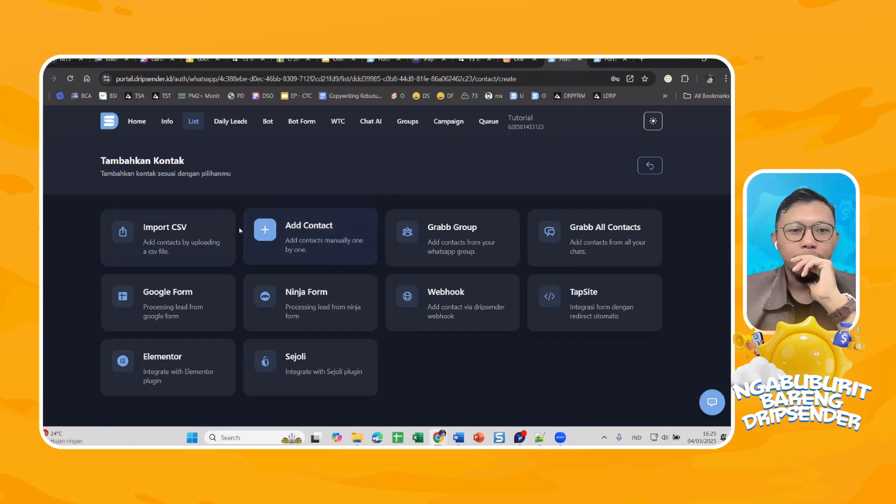
{"action": "left_click", "coordinate": [308, 232]}
{"action": "left_click", "coordinate": [355, 258]}
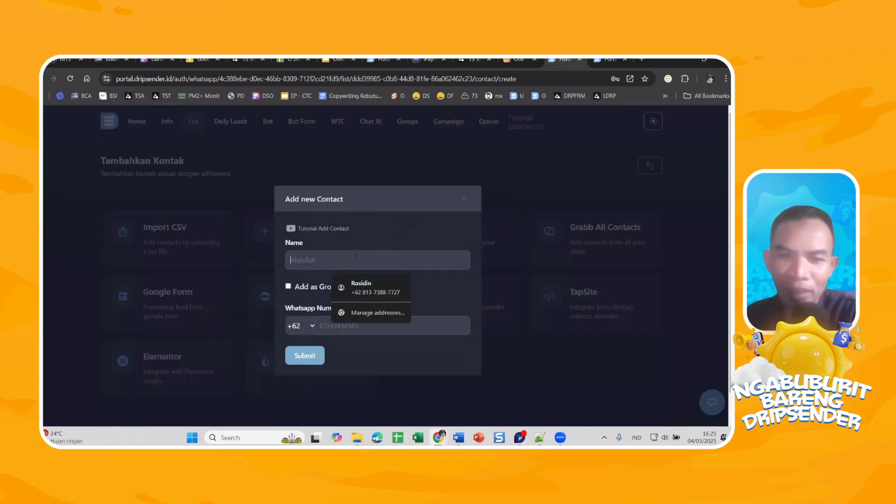
{"action": "left_click", "coordinate": [367, 292]}
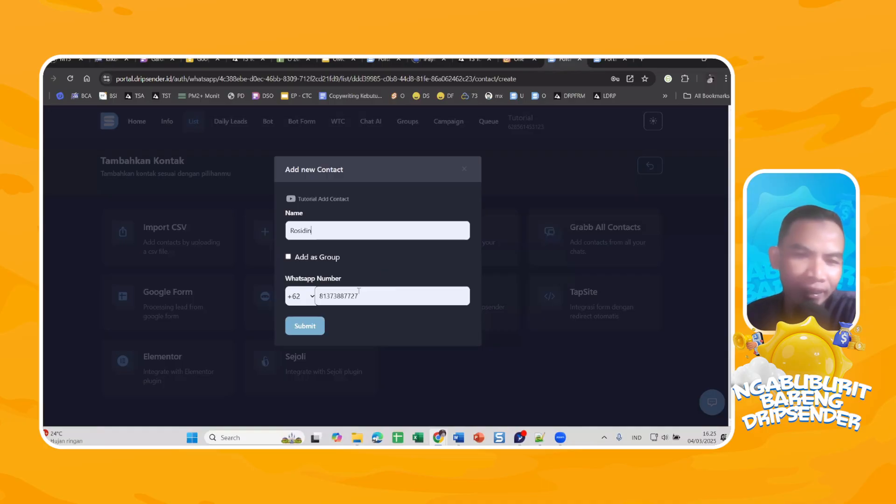
{"action": "left_click", "coordinate": [307, 331]}
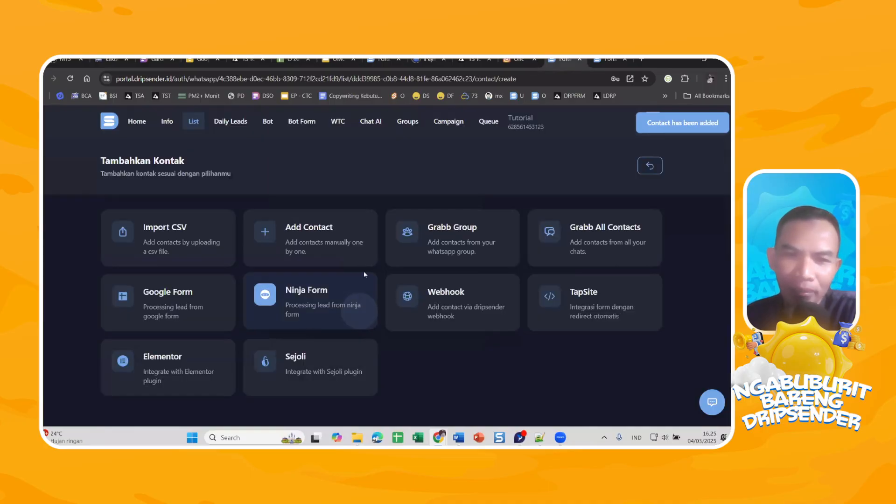
Check the contact lists and read the waiting reminder message for the new contact in the message queue.
{"action": "left_click", "coordinate": [199, 127]}
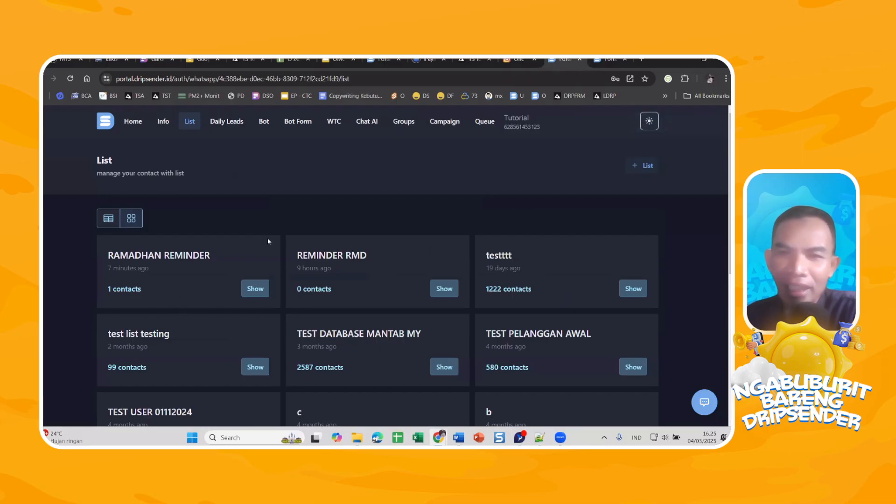
{"action": "left_click", "coordinate": [478, 122]}
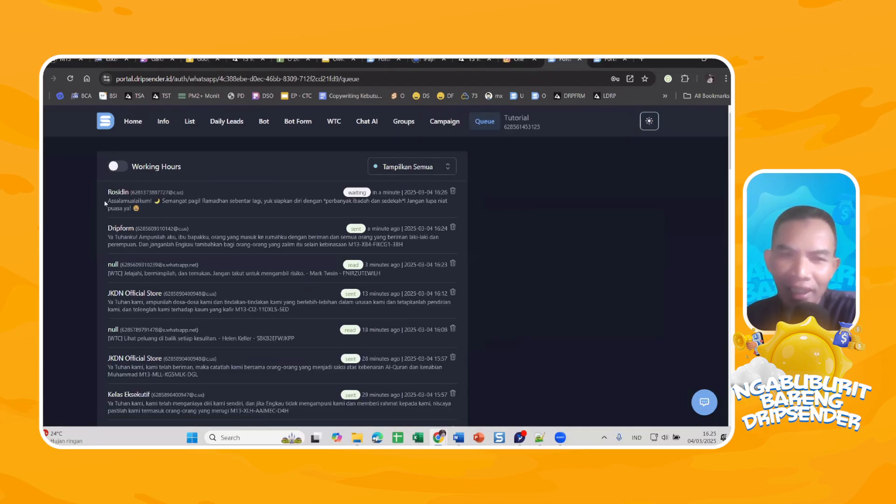
{"action": "left_click_drag", "start_coordinate": [105, 203], "coordinate": [391, 216]}
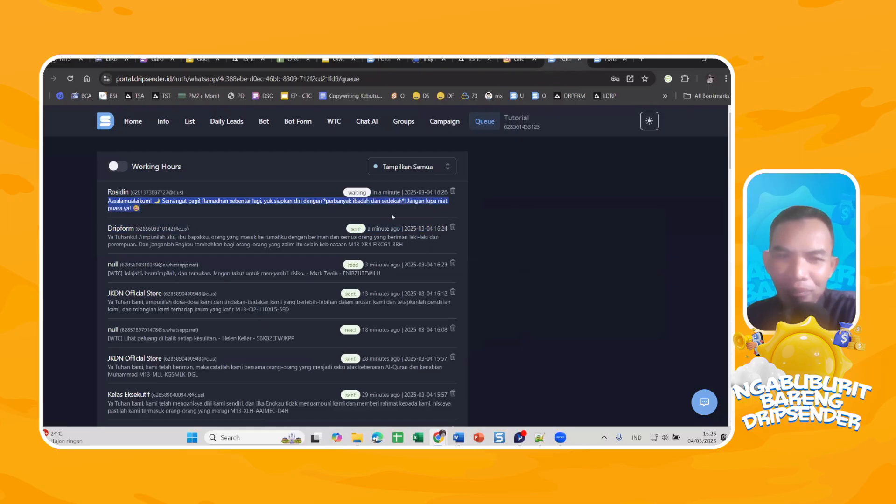
{"action": "left_click", "coordinate": [196, 207]}
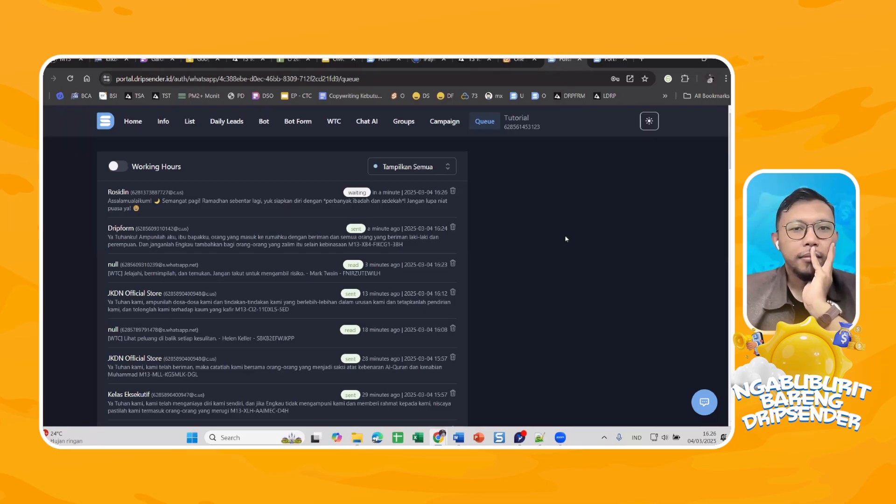
{"action": "key", "text": "ctrl+shift+i"}
{"action": "key", "text": "ctrl+shift+f"}
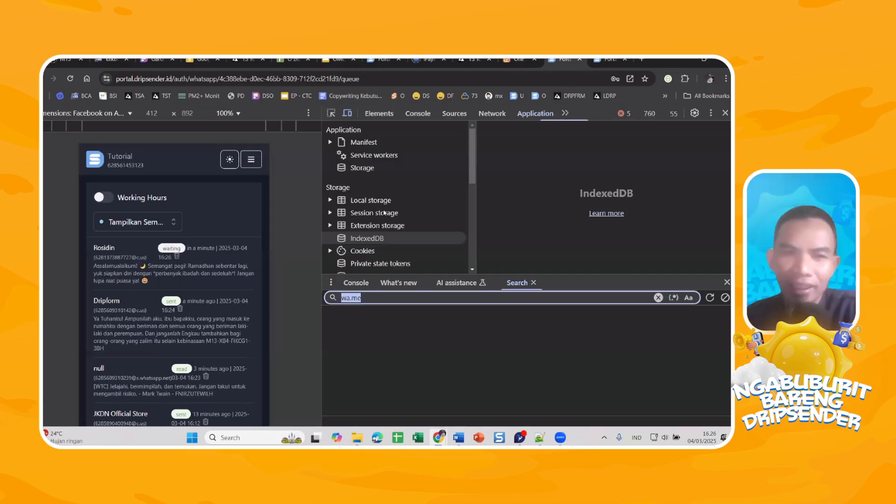
{"action": "key", "text": "ctrl+shift+i"}
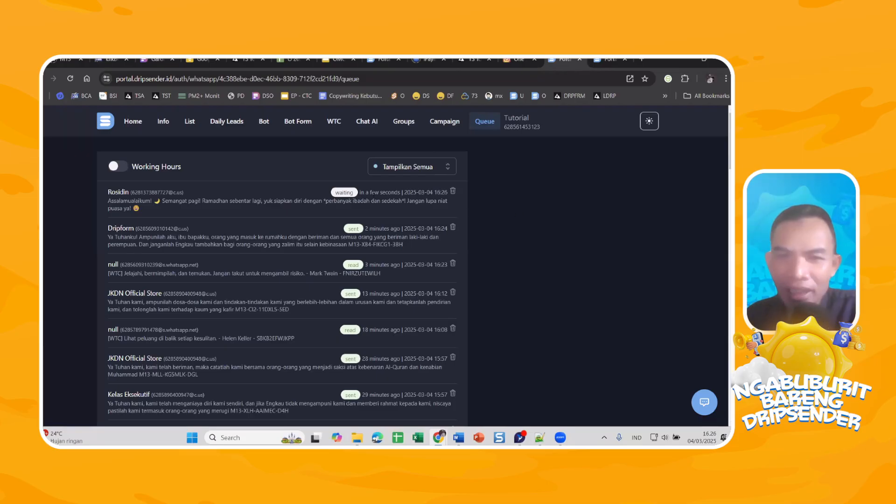
Check the scheduled send time of the new contact's waiting reminder in the queue.
{"action": "left_click_drag", "start_coordinate": [367, 192], "coordinate": [437, 202]}
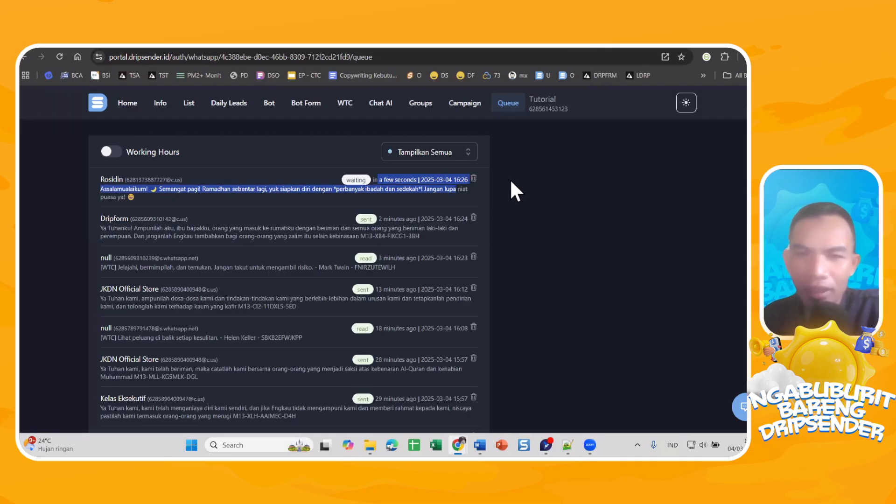
{"action": "left_click", "coordinate": [562, 210]}
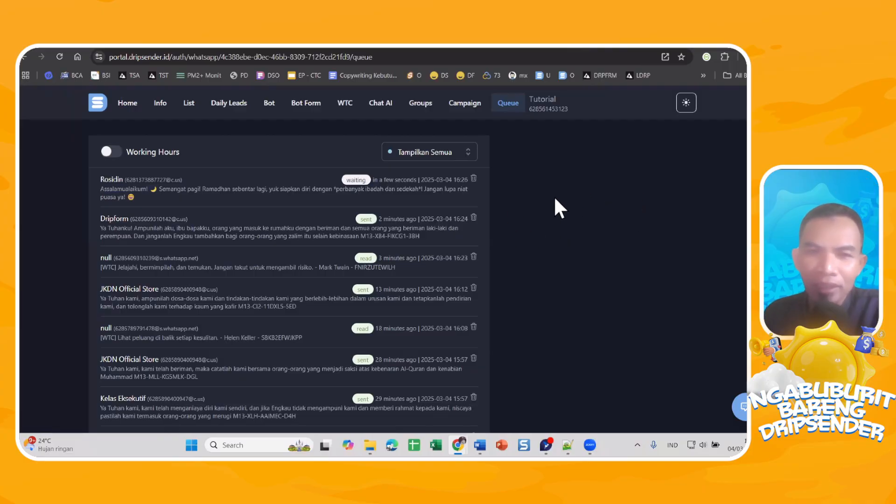
Open the RAMADHAN REMINDER list's evergreen campaign and examine the first reminder's timing, its message and the sequence of following reminders.
{"action": "left_click", "coordinate": [184, 107]}
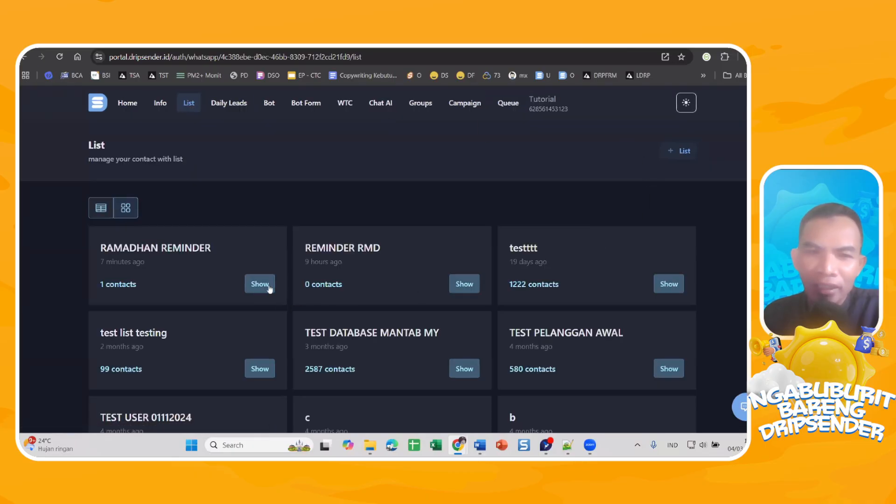
{"action": "left_click", "coordinate": [264, 282]}
{"action": "left_click", "coordinate": [625, 158]}
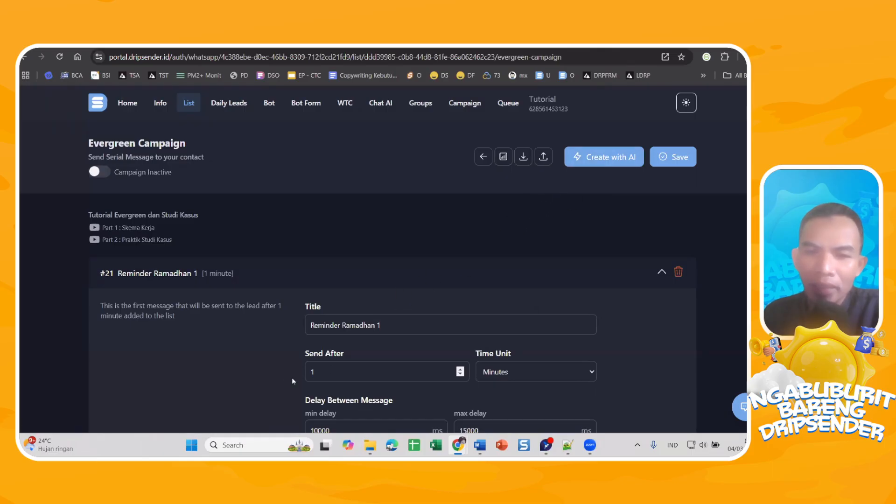
{"action": "scroll", "coordinate": [207, 269], "scroll_direction": "down", "scroll_amount": 3}
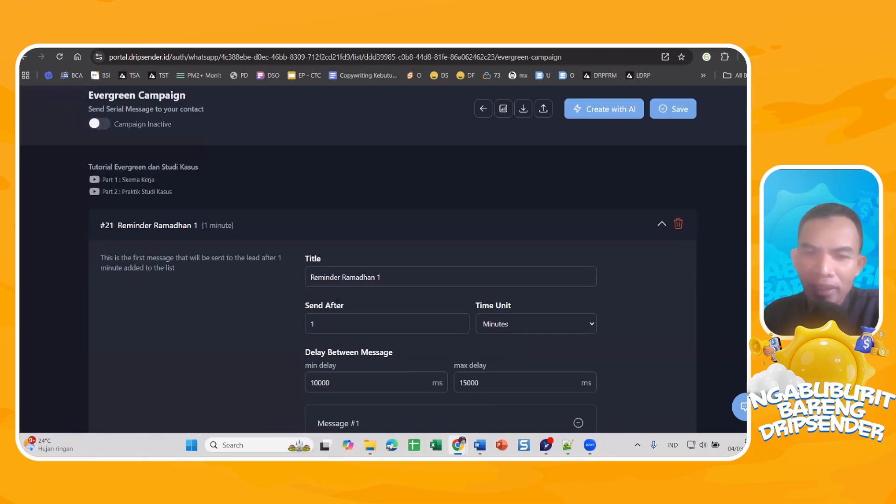
{"action": "scroll", "coordinate": [303, 224], "scroll_direction": "up", "scroll_amount": 3}
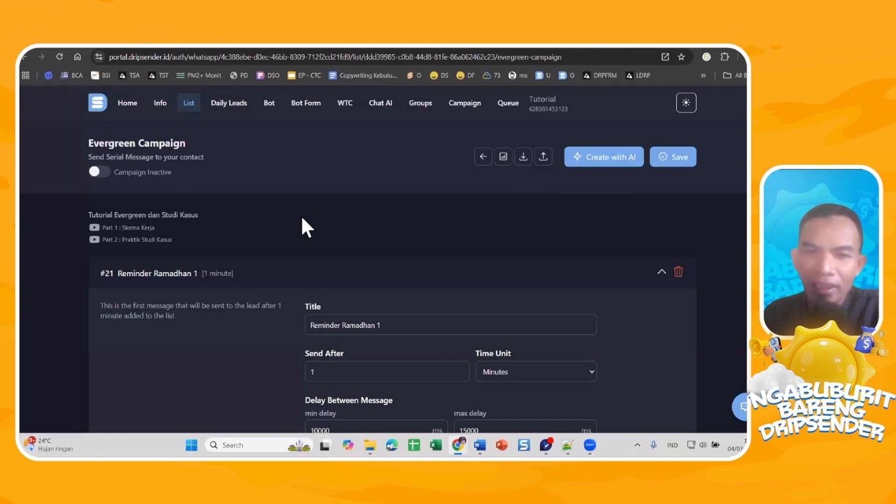
{"action": "scroll", "coordinate": [260, 135], "scroll_direction": "down", "scroll_amount": 8}
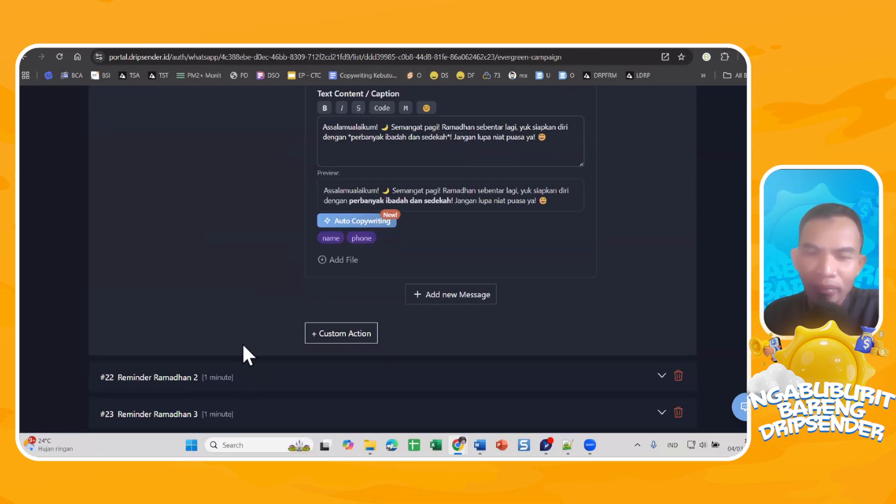
{"action": "scroll", "coordinate": [253, 319], "scroll_direction": "up", "scroll_amount": 4}
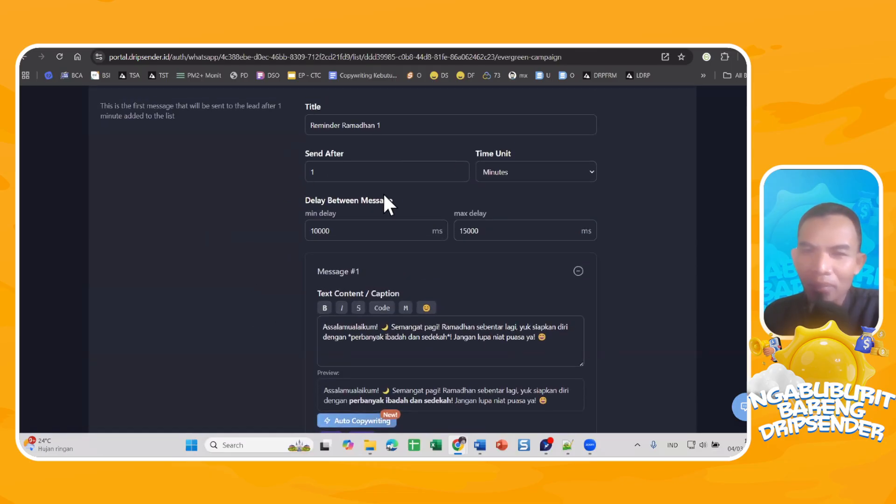
{"action": "scroll", "coordinate": [383, 192], "scroll_direction": "up", "scroll_amount": 3}
{"action": "scroll", "coordinate": [420, 281], "scroll_direction": "down", "scroll_amount": 8}
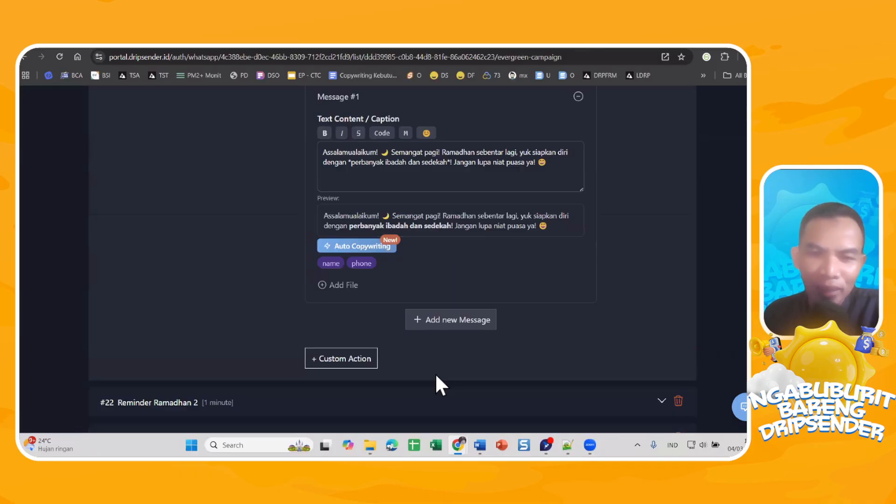
{"action": "scroll", "coordinate": [408, 344], "scroll_direction": "down", "scroll_amount": 4}
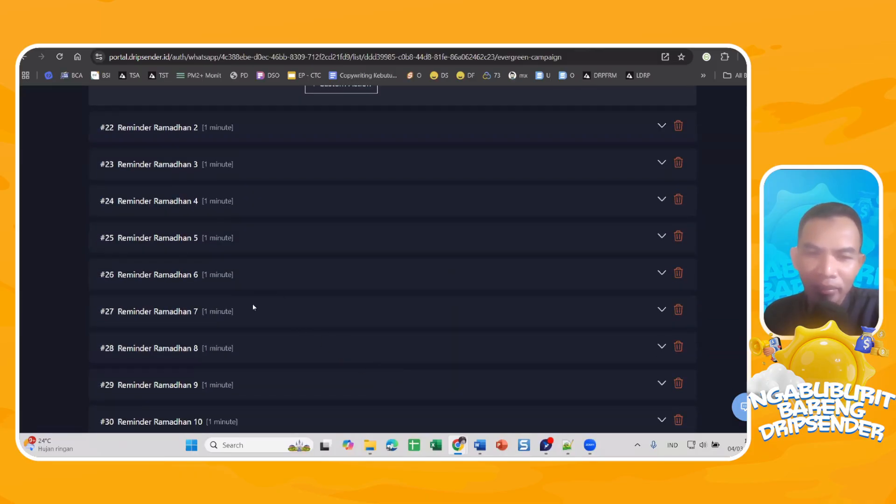
{"action": "scroll", "coordinate": [411, 295], "scroll_direction": "up", "scroll_amount": 5}
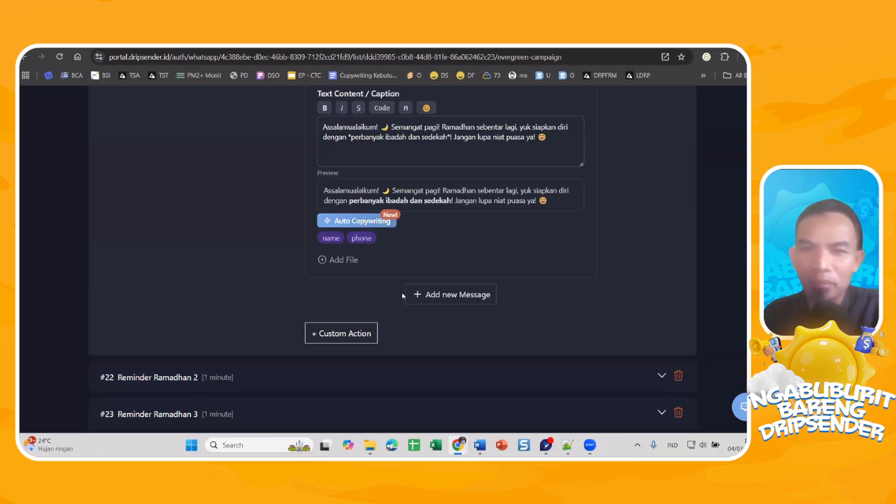
{"action": "scroll", "coordinate": [402, 292], "scroll_direction": "up", "scroll_amount": 10}
Check the new contact's reminders in the message queue again and switch to the Tutorial account in the WhatsApp window.
{"action": "left_click", "coordinate": [483, 109]}
{"action": "left_click", "coordinate": [508, 104]}
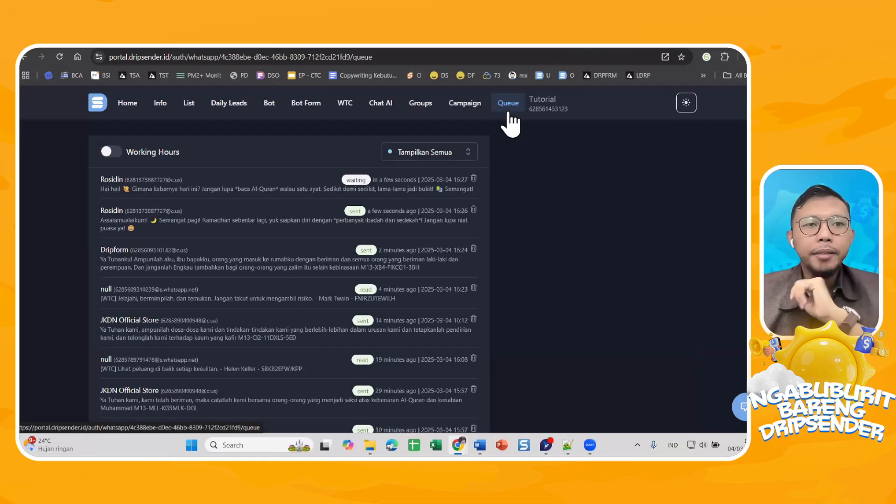
{"action": "mouse_move", "coordinate": [546, 444]}
{"action": "left_click", "coordinate": [535, 403]}
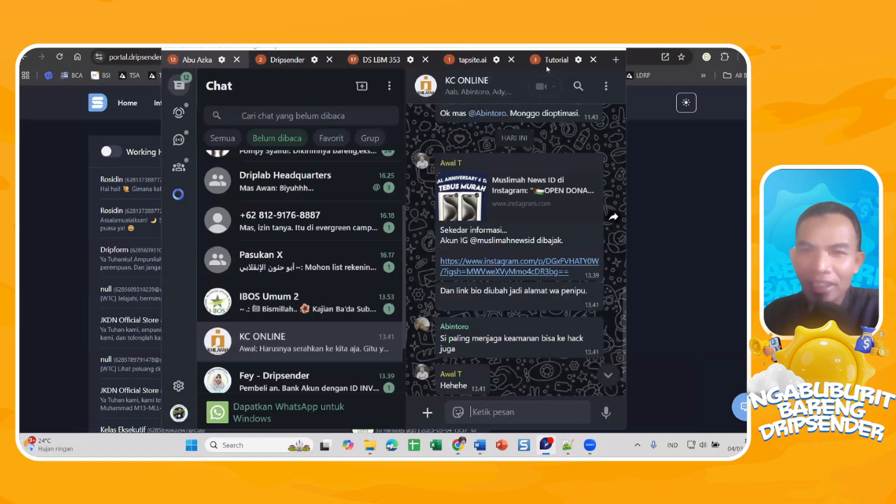
{"action": "left_click", "coordinate": [550, 60]}
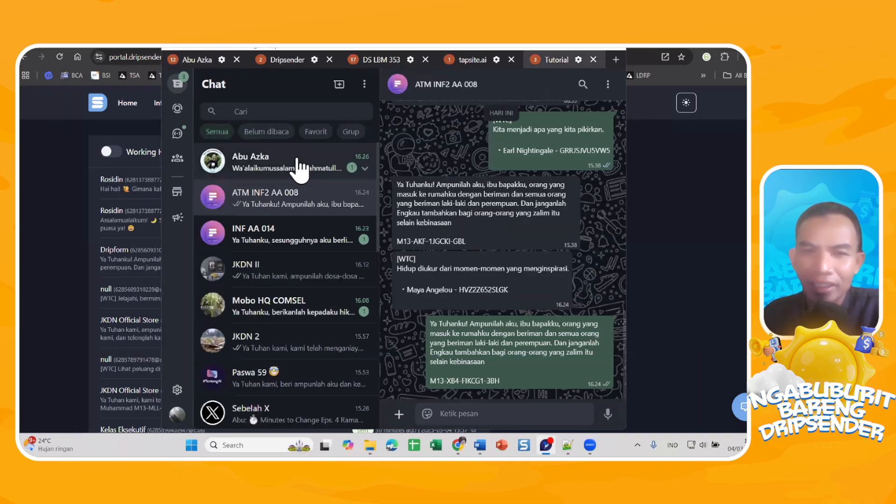
Read the delivered reminder and the reply in the test contact's WhatsApp chat, and return to the Dripsender message queue.
{"action": "left_click", "coordinate": [350, 158]}
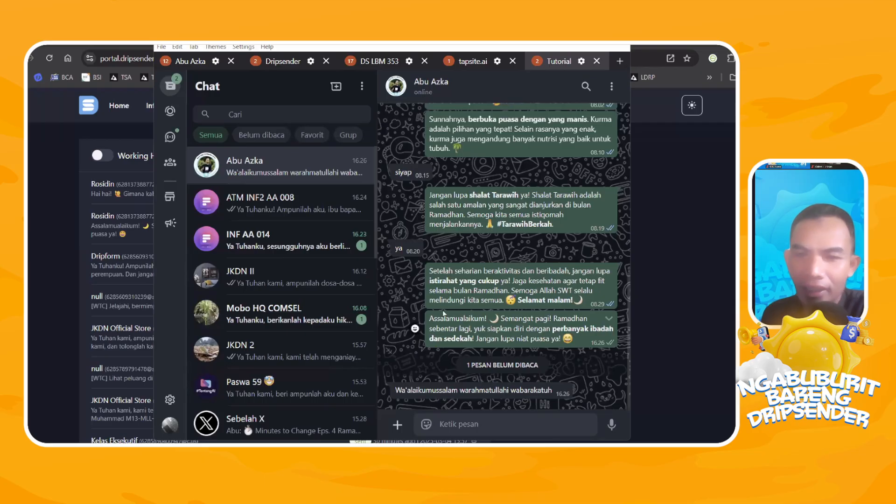
{"action": "left_click", "coordinate": [678, 248]}
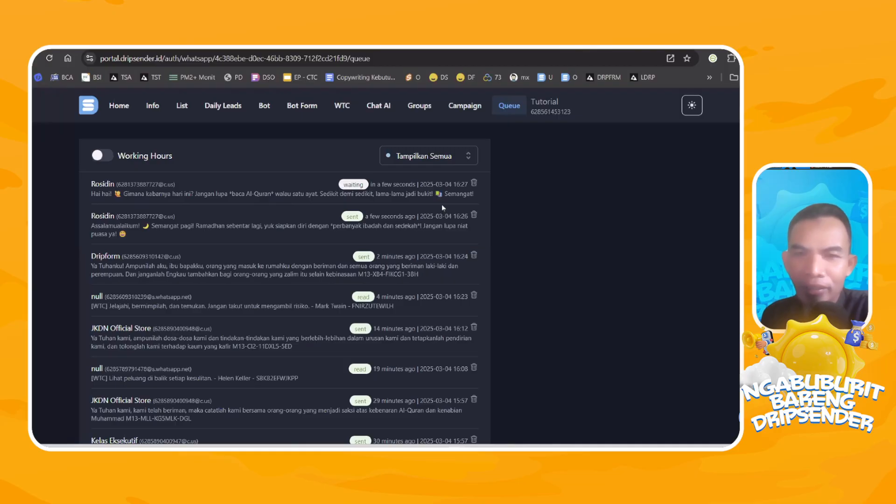
Grab contacts from the WhatsApp groups Sebelah X and Group Sebelah into the RAMADHAN REMINDER list.
{"action": "left_click", "coordinate": [182, 105]}
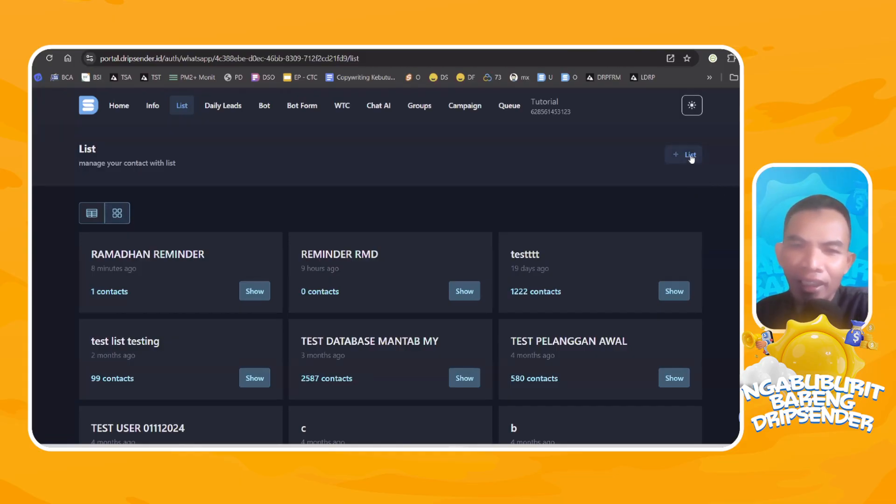
{"action": "left_click", "coordinate": [691, 155]}
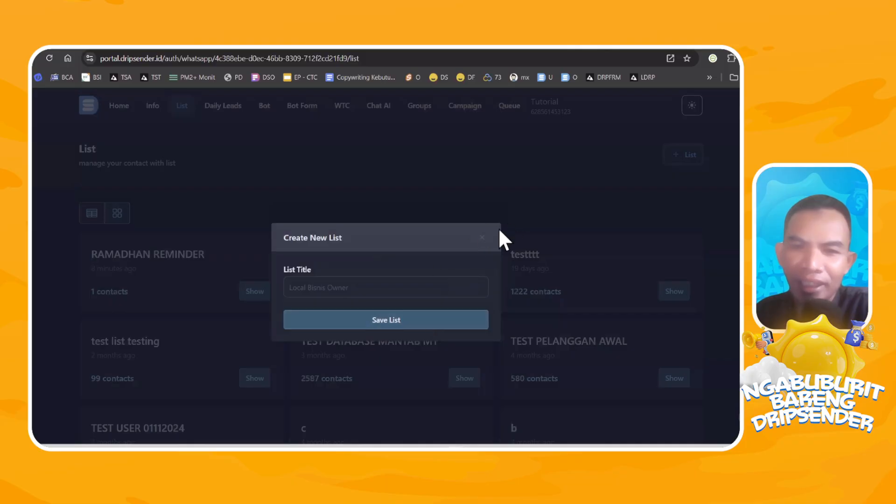
{"action": "left_click", "coordinate": [483, 239]}
{"action": "left_click", "coordinate": [255, 290]}
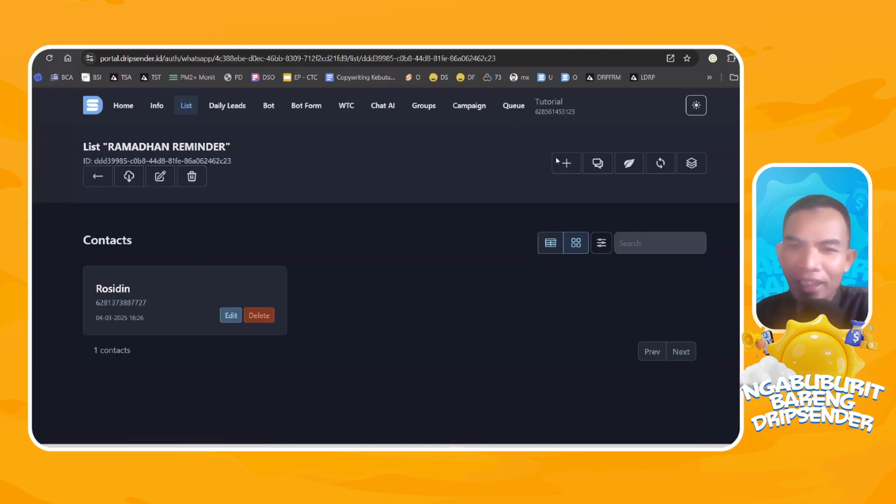
{"action": "left_click", "coordinate": [540, 169]}
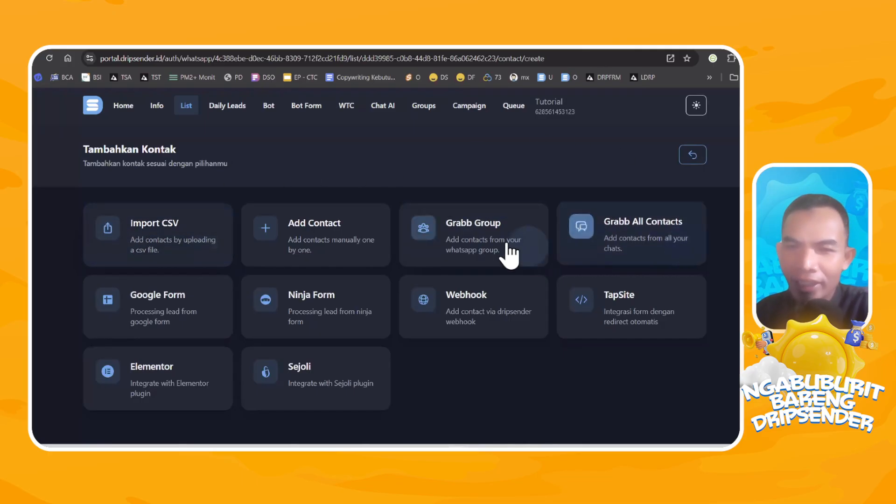
{"action": "left_click", "coordinate": [456, 232]}
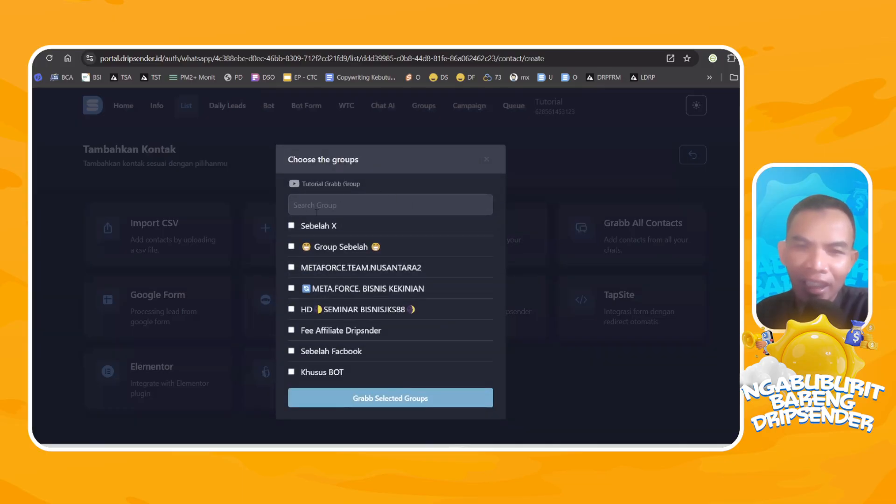
{"action": "left_click", "coordinate": [291, 226]}
{"action": "left_click", "coordinate": [292, 246]}
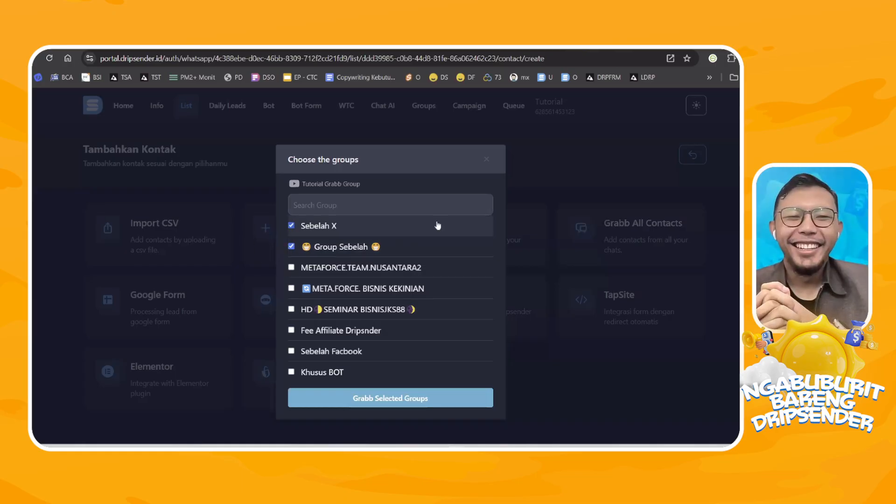
{"action": "left_click", "coordinate": [402, 402]}
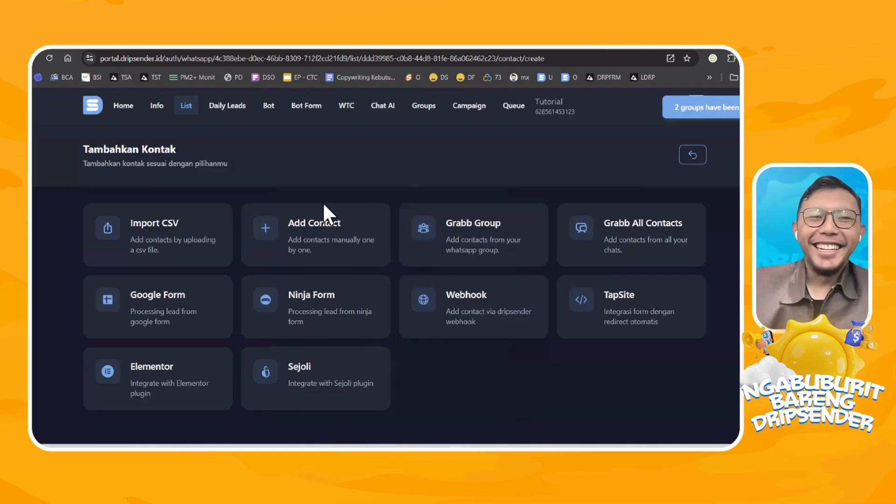
Open the RAMADHAN REMINDER list again and check the contacts imported from the groups.
{"action": "left_click", "coordinate": [187, 108]}
{"action": "left_click", "coordinate": [255, 291]}
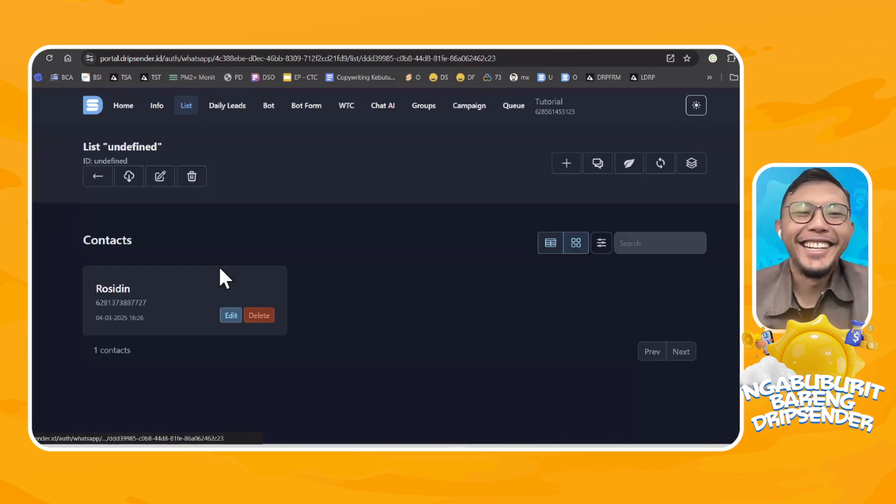
{"action": "scroll", "coordinate": [225, 238], "scroll_direction": "down", "scroll_amount": 1}
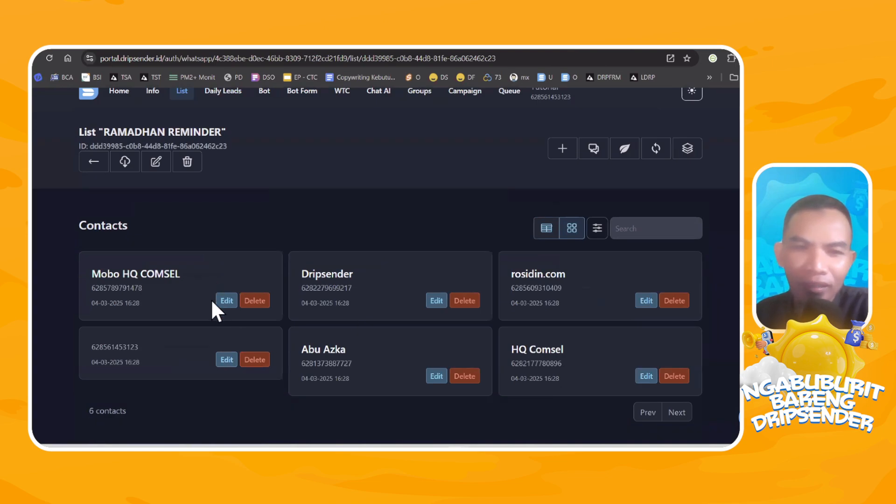
{"action": "scroll", "coordinate": [213, 265], "scroll_direction": "up", "scroll_amount": 1}
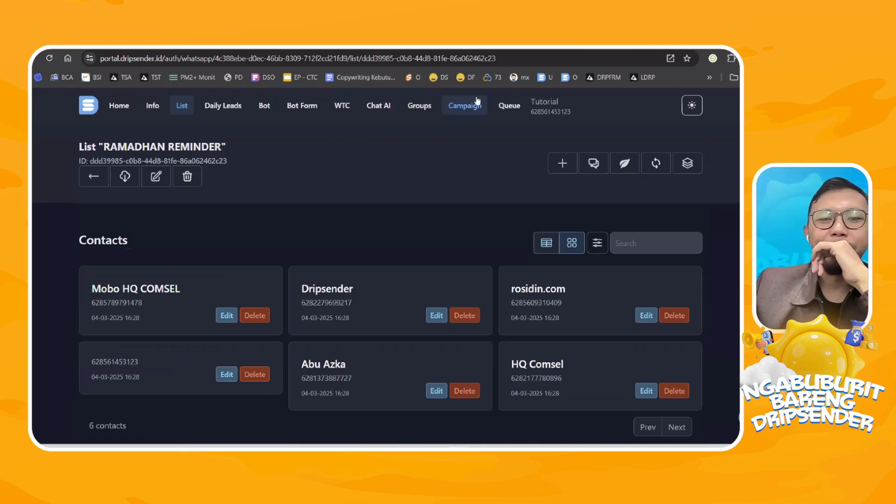
Check the message queue for the first reminders scheduled for the imported group contacts.
{"action": "left_click", "coordinate": [500, 109]}
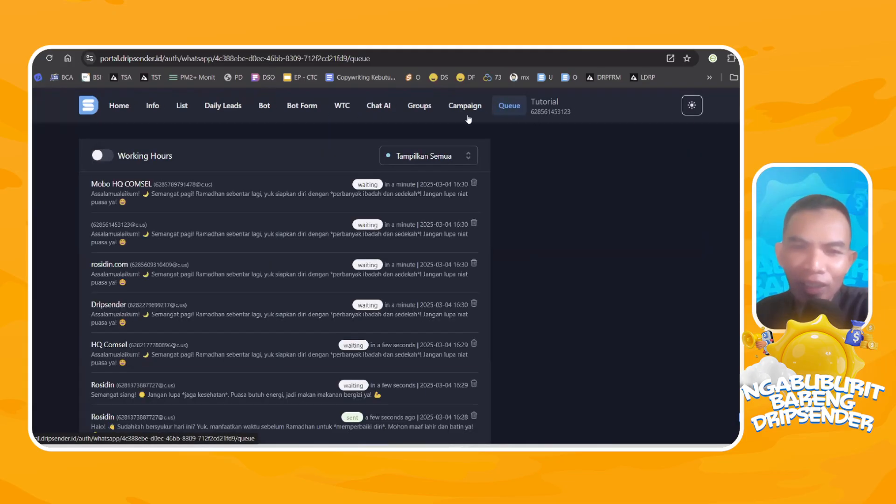
{"action": "scroll", "coordinate": [373, 220], "scroll_direction": "down", "scroll_amount": 2}
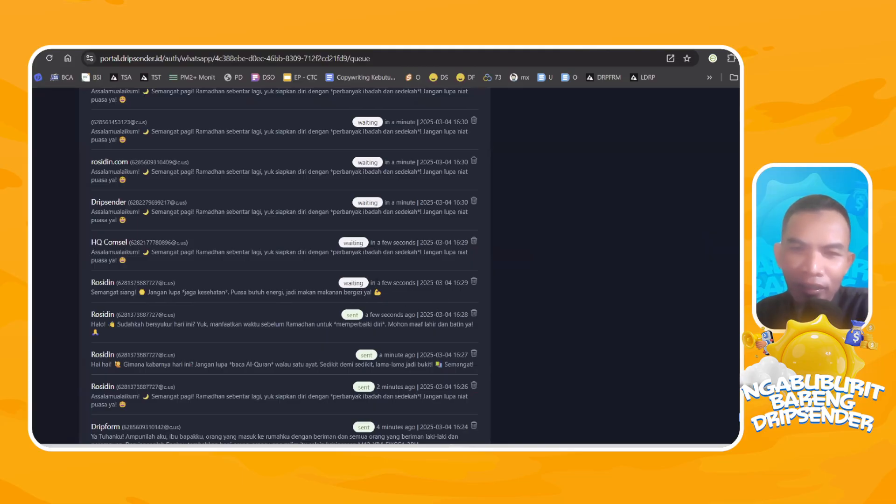
{"action": "scroll", "coordinate": [377, 214], "scroll_direction": "up", "scroll_amount": 2}
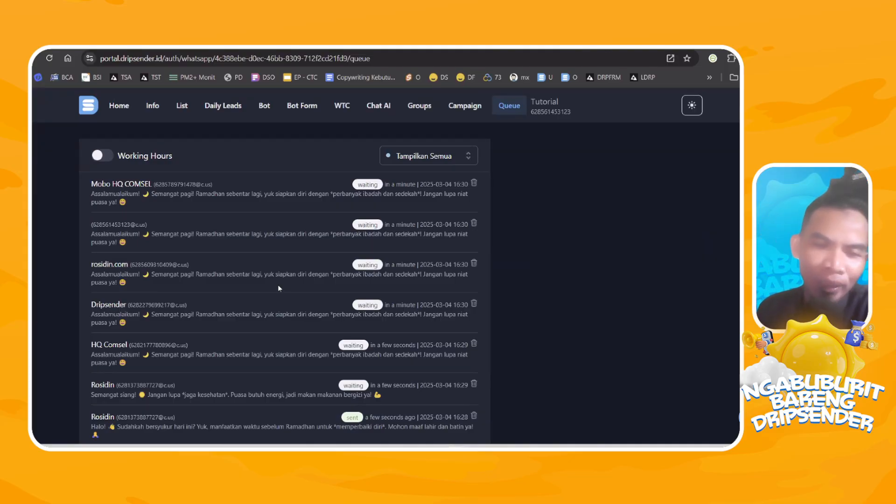
Return to the RAMADHAN REMINDER list's contacts and view the available methods for adding contacts.
{"action": "left_click", "coordinate": [182, 105]}
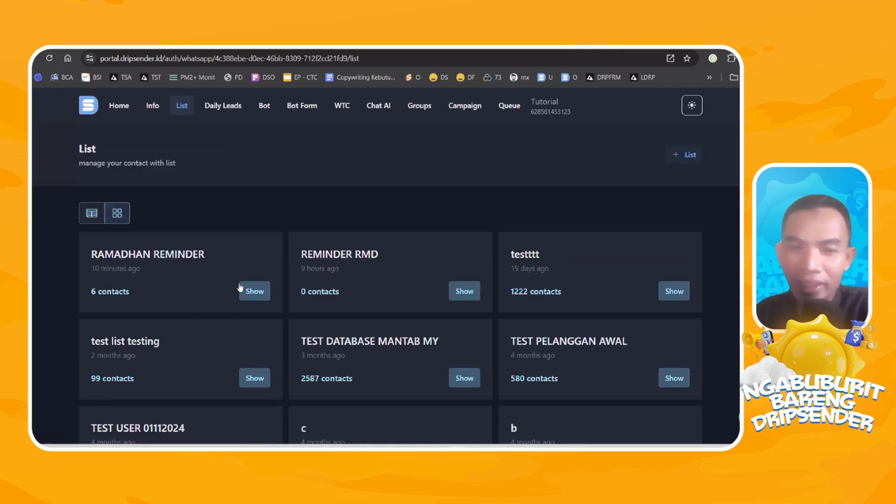
{"action": "left_click", "coordinate": [248, 291]}
{"action": "scroll", "coordinate": [434, 172], "scroll_direction": "down", "scroll_amount": 1}
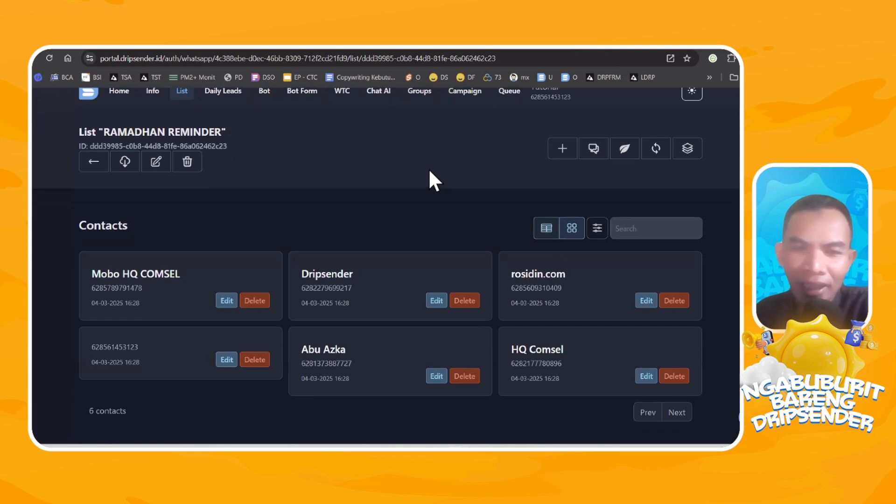
{"action": "left_click", "coordinate": [559, 147]}
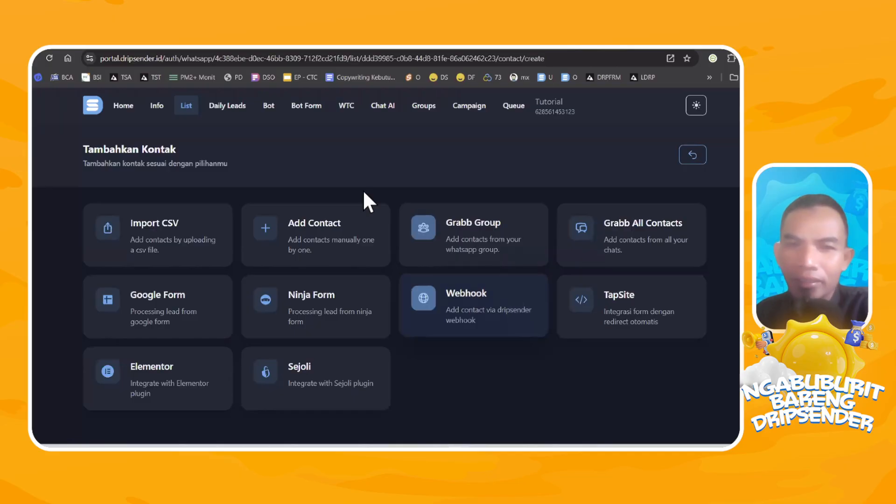
Open the "info ramadhan" bot rule and set its Save To List action to the RAMADHAN REMINDER list.
{"action": "left_click", "coordinate": [272, 111]}
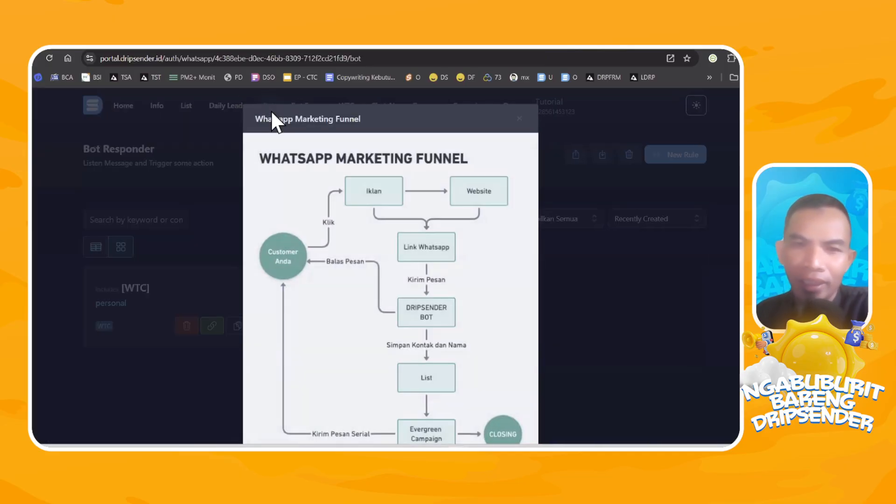
{"action": "left_click", "coordinate": [518, 119]}
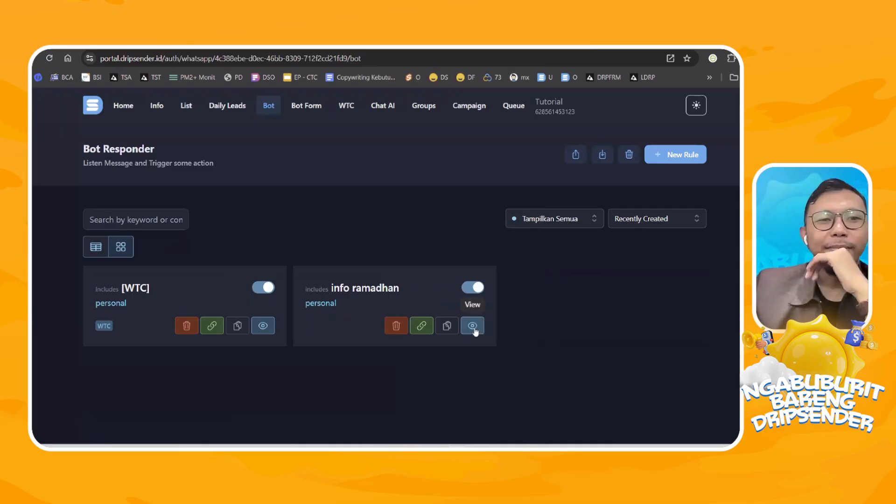
{"action": "left_click", "coordinate": [490, 321]}
{"action": "scroll", "coordinate": [481, 247], "scroll_direction": "down", "scroll_amount": 3}
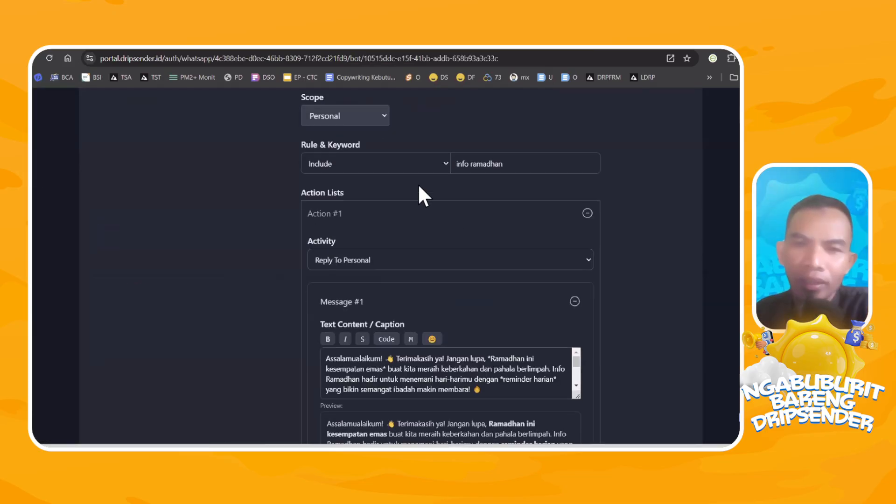
{"action": "scroll", "coordinate": [450, 170], "scroll_direction": "down", "scroll_amount": 5}
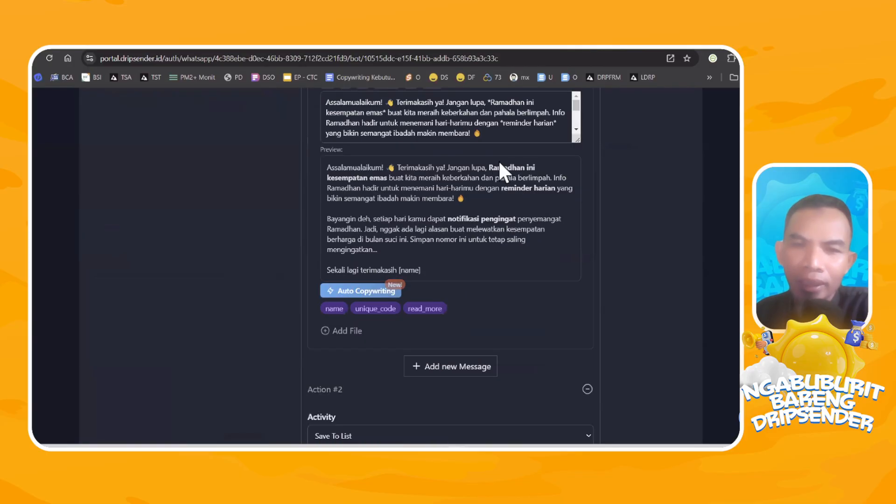
{"action": "scroll", "coordinate": [524, 161], "scroll_direction": "down", "scroll_amount": 4}
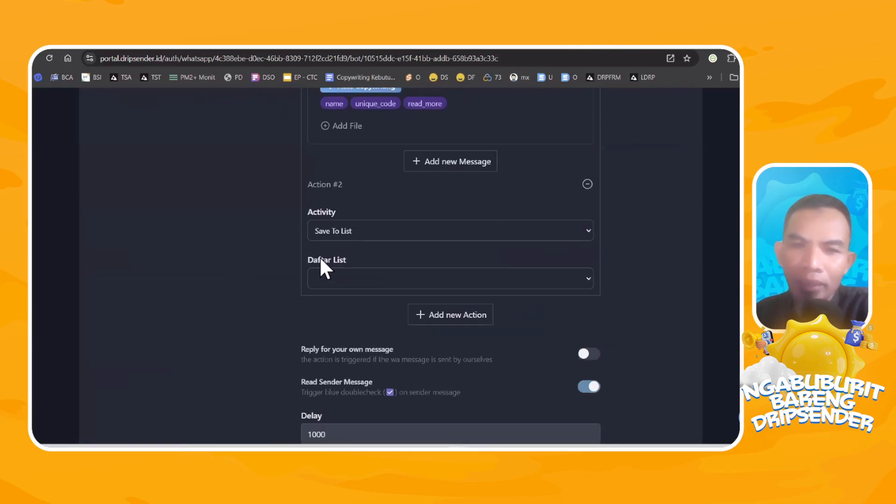
{"action": "left_click", "coordinate": [528, 279]}
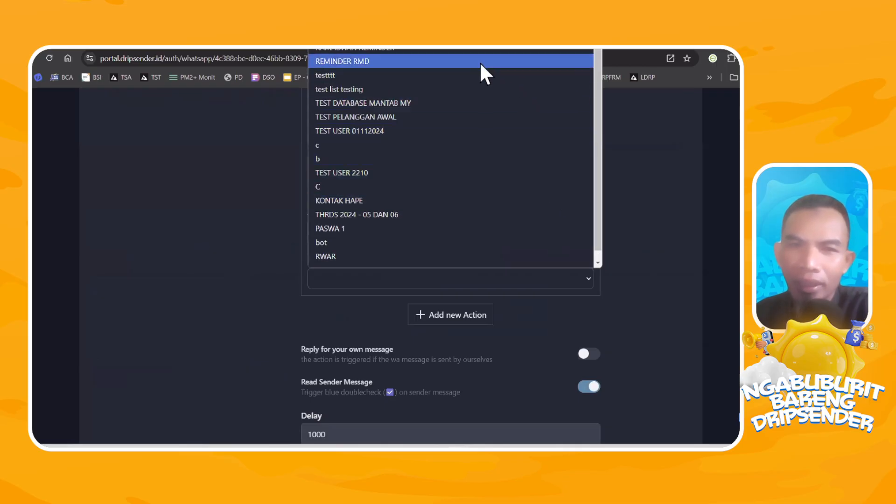
{"action": "left_click", "coordinate": [461, 49]}
Enable replying to your own messages for the "info ramadhan" bot rule and save the bot.
{"action": "scroll", "coordinate": [679, 296], "scroll_direction": "down", "scroll_amount": 2}
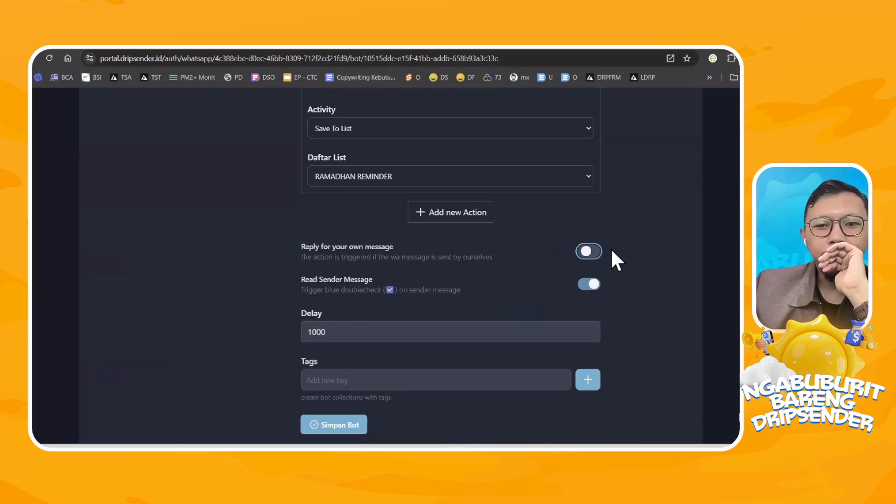
{"action": "left_click", "coordinate": [588, 252]}
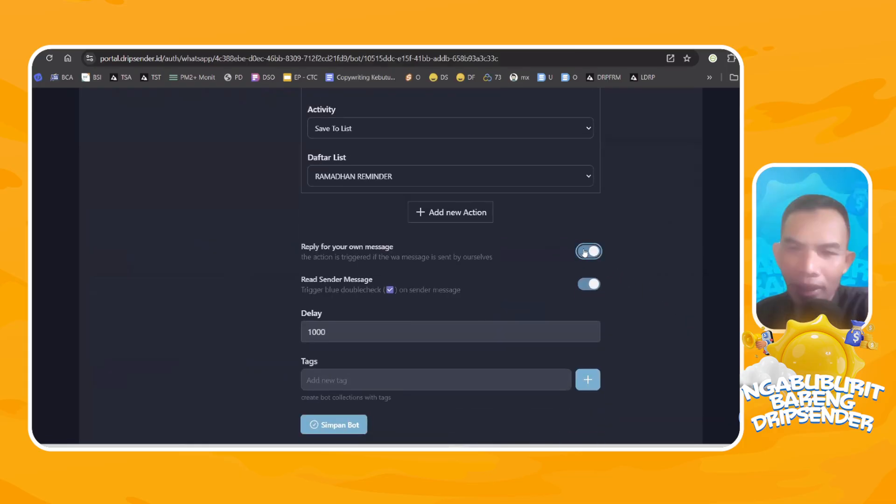
{"action": "left_click", "coordinate": [345, 424]}
Enlarge the bot's reply text box and examine the rule's scope, keyword, reply message and save-to-list action.
{"action": "scroll", "coordinate": [636, 252], "scroll_direction": "up", "scroll_amount": 5}
{"action": "scroll", "coordinate": [632, 240], "scroll_direction": "up", "scroll_amount": 3}
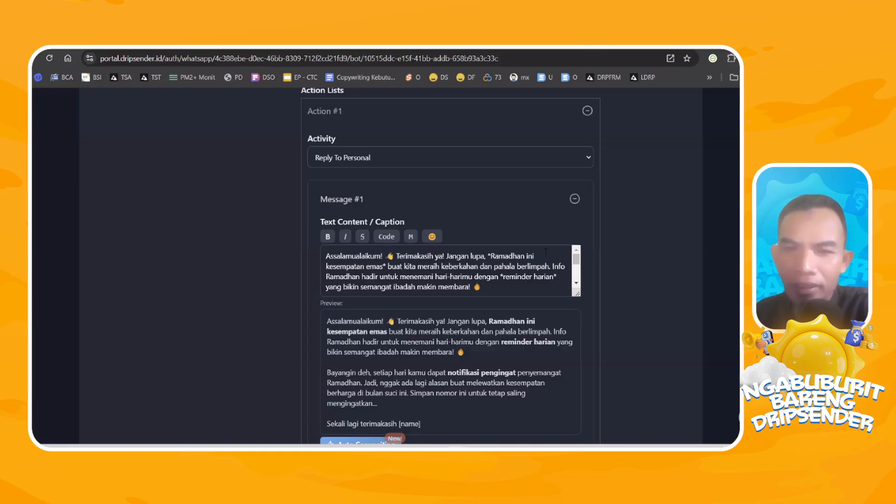
{"action": "left_click_drag", "start_coordinate": [578, 295], "coordinate": [578, 335]}
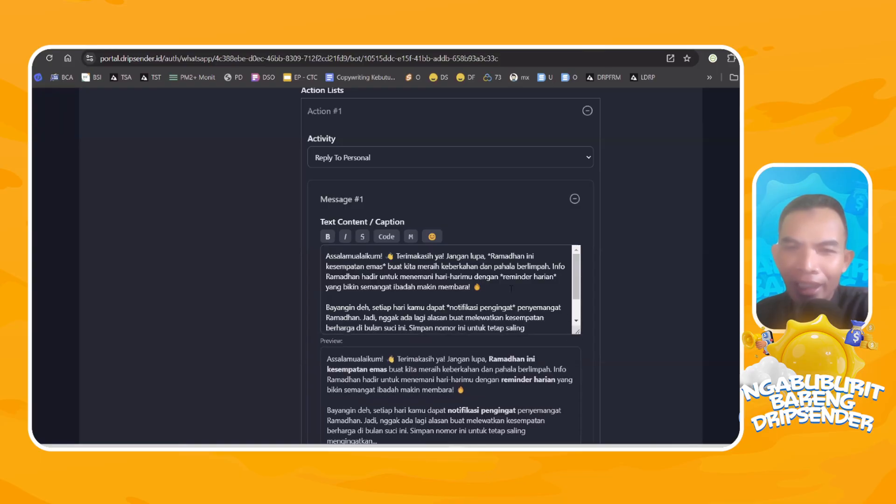
{"action": "scroll", "coordinate": [555, 269], "scroll_direction": "up", "scroll_amount": 2}
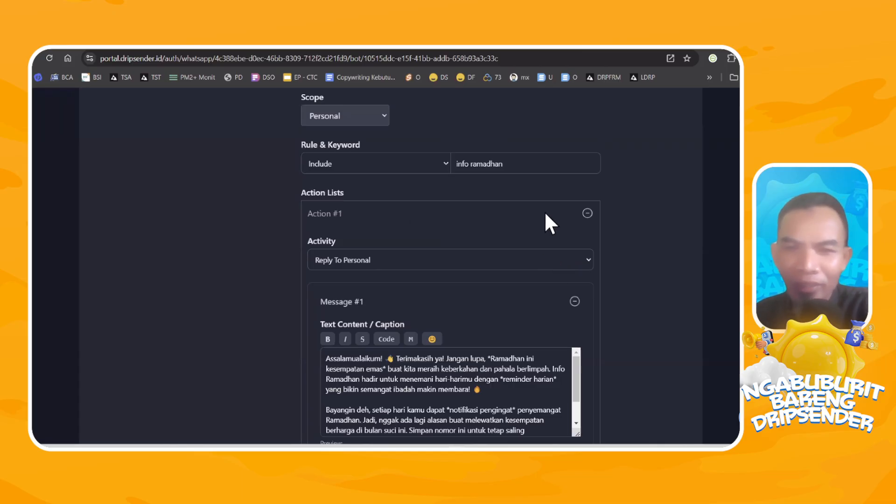
{"action": "scroll", "coordinate": [617, 216], "scroll_direction": "down", "scroll_amount": 4}
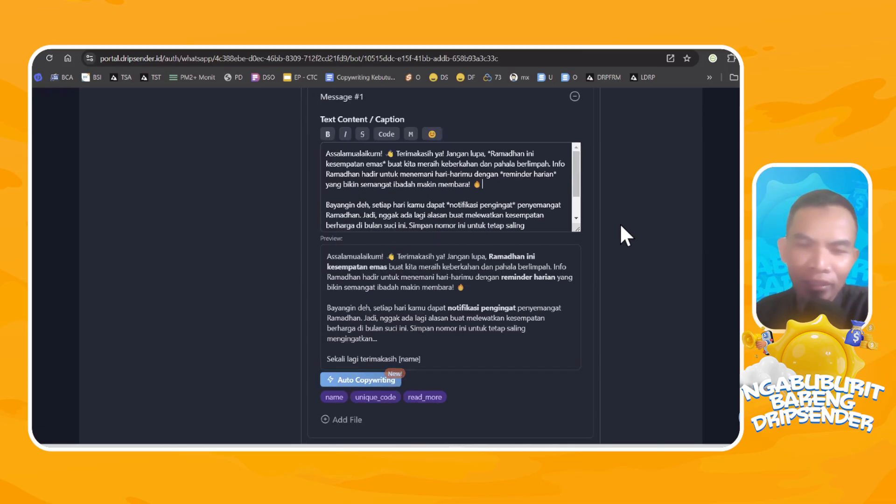
{"action": "scroll", "coordinate": [619, 221], "scroll_direction": "down", "scroll_amount": 2}
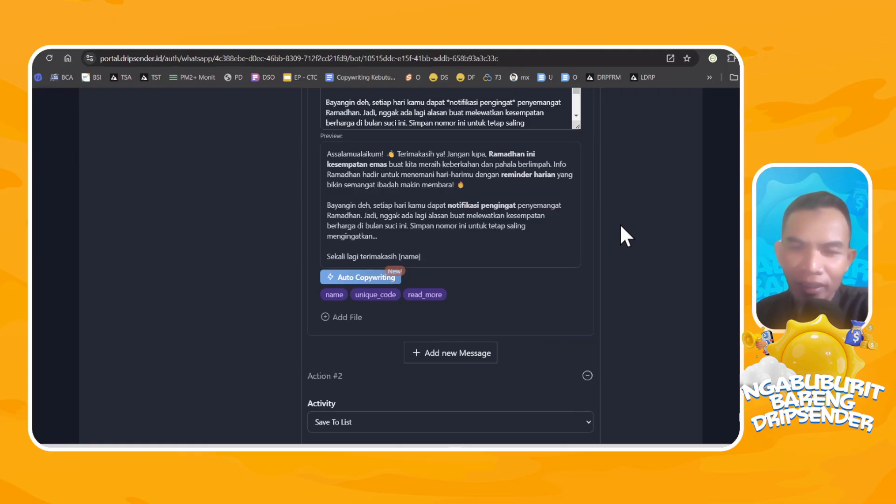
{"action": "scroll", "coordinate": [620, 219], "scroll_direction": "down", "scroll_amount": 3}
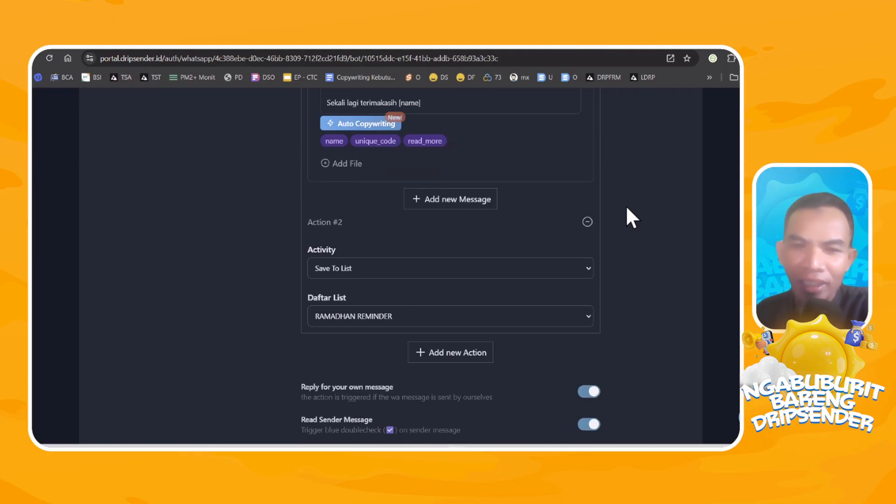
{"action": "scroll", "coordinate": [626, 206], "scroll_direction": "up", "scroll_amount": 10}
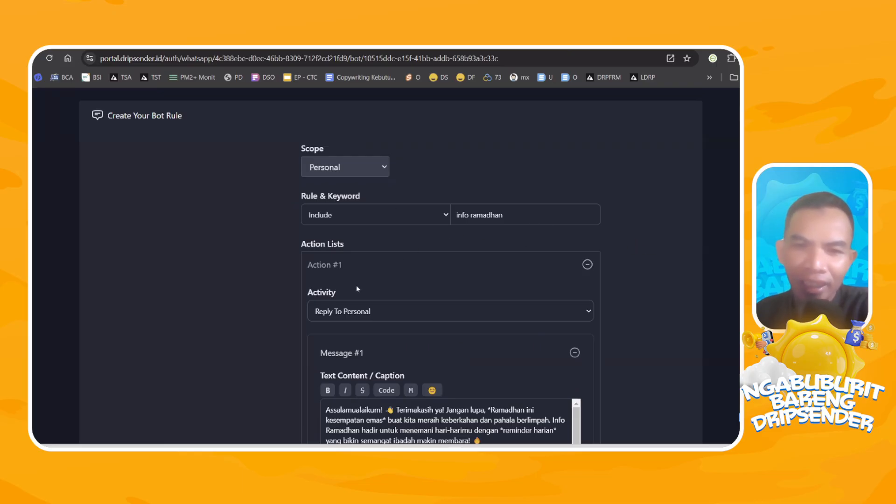
{"action": "scroll", "coordinate": [287, 226], "scroll_direction": "down", "scroll_amount": 1}
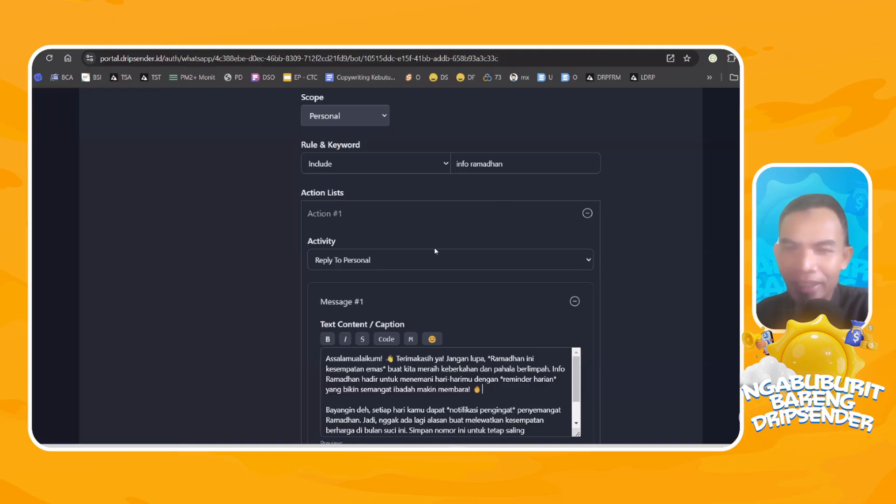
{"action": "scroll", "coordinate": [340, 186], "scroll_direction": "up", "scroll_amount": 1}
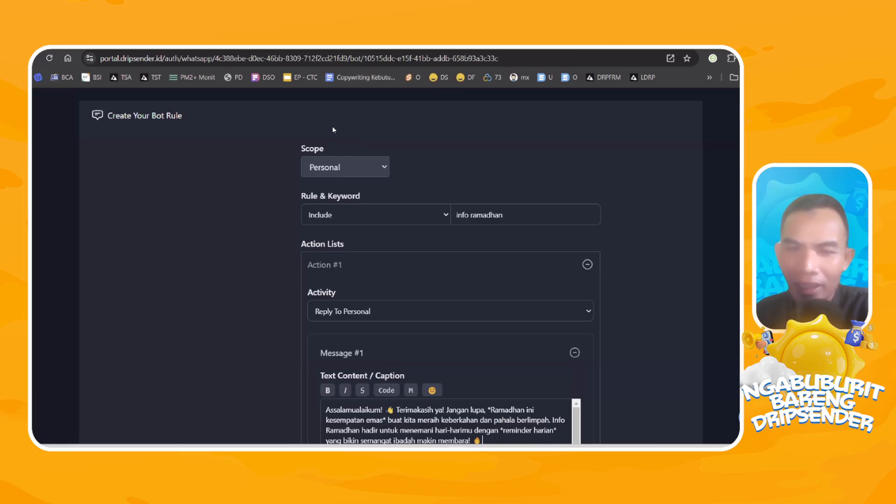
Examine the "info ramadhan" rule's scope choices, reply message, Save To List action, own-message reply, read-sender and delay settings.
{"action": "left_click", "coordinate": [385, 170]}
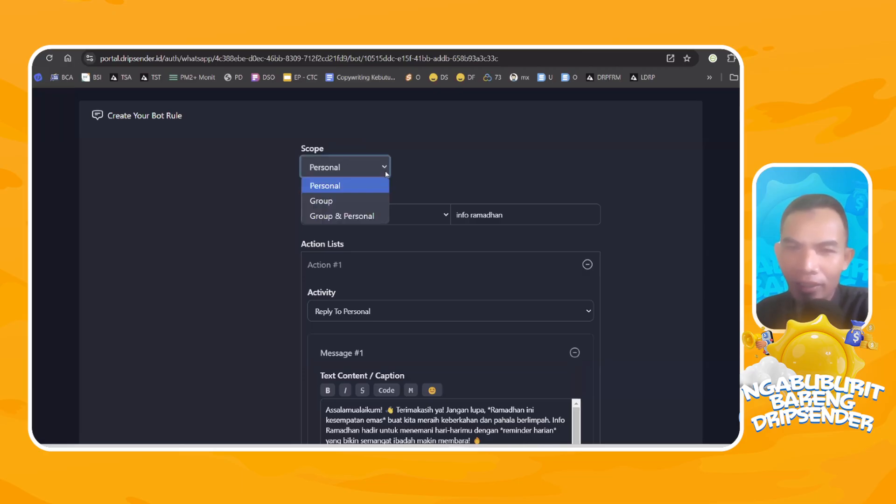
{"action": "left_click", "coordinate": [356, 159]}
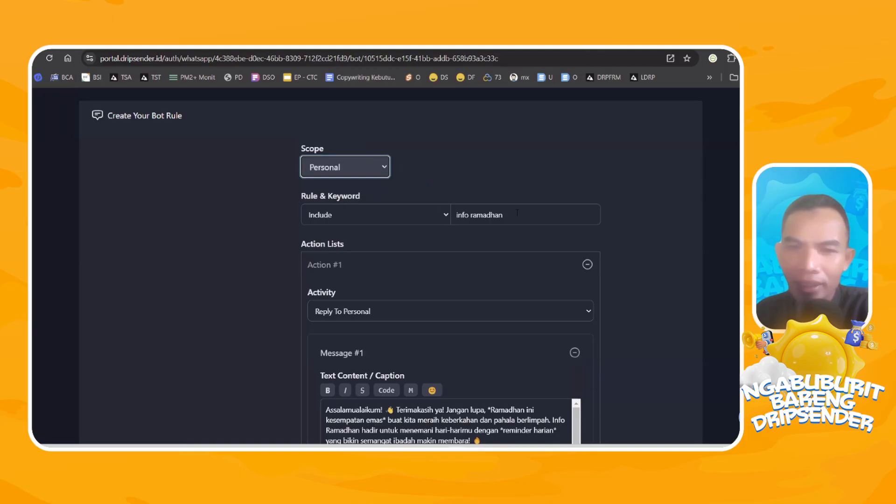
{"action": "scroll", "coordinate": [434, 267], "scroll_direction": "down", "scroll_amount": 1}
{"action": "scroll", "coordinate": [403, 251], "scroll_direction": "down", "scroll_amount": 5}
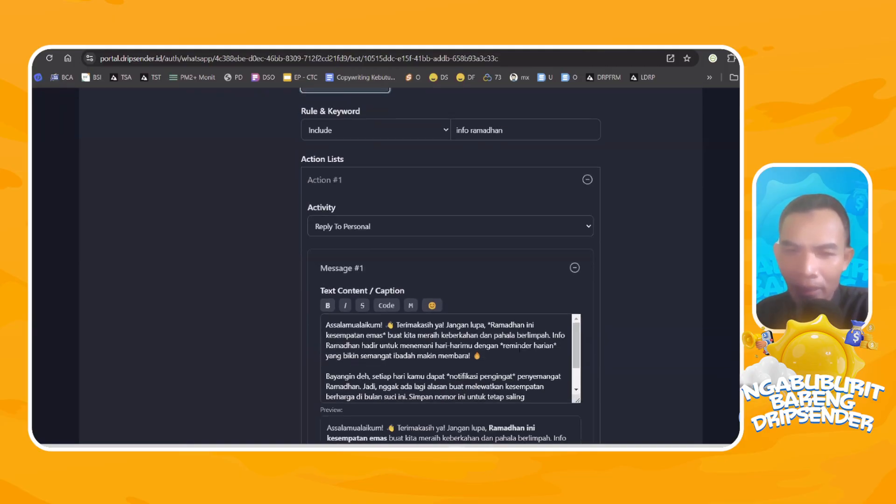
{"action": "scroll", "coordinate": [630, 201], "scroll_direction": "down", "scroll_amount": 1}
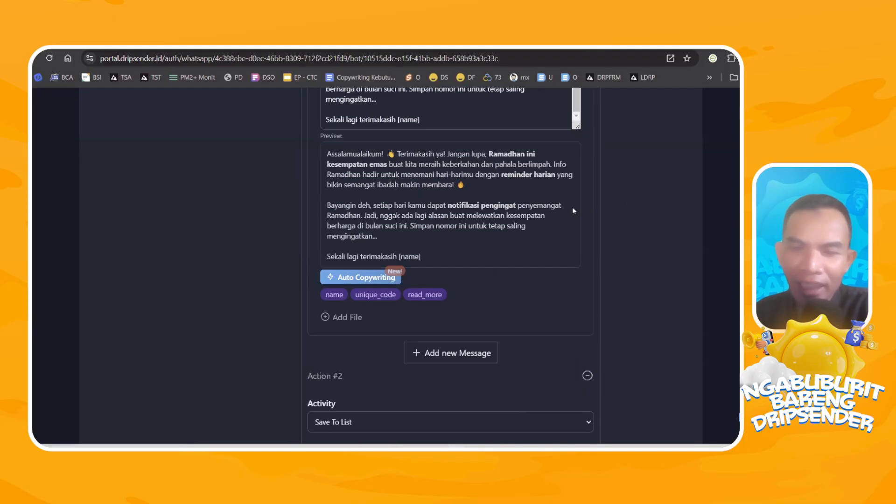
{"action": "scroll", "coordinate": [637, 130], "scroll_direction": "down", "scroll_amount": 3}
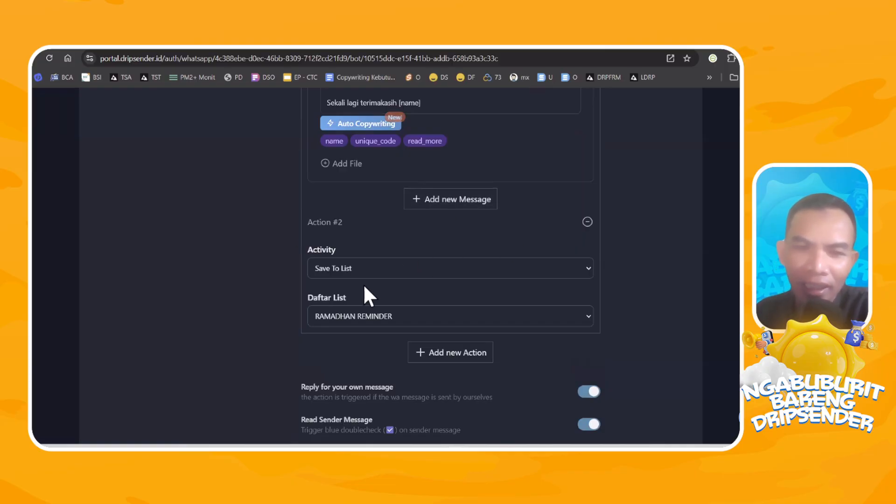
{"action": "scroll", "coordinate": [454, 326], "scroll_direction": "down", "scroll_amount": 3}
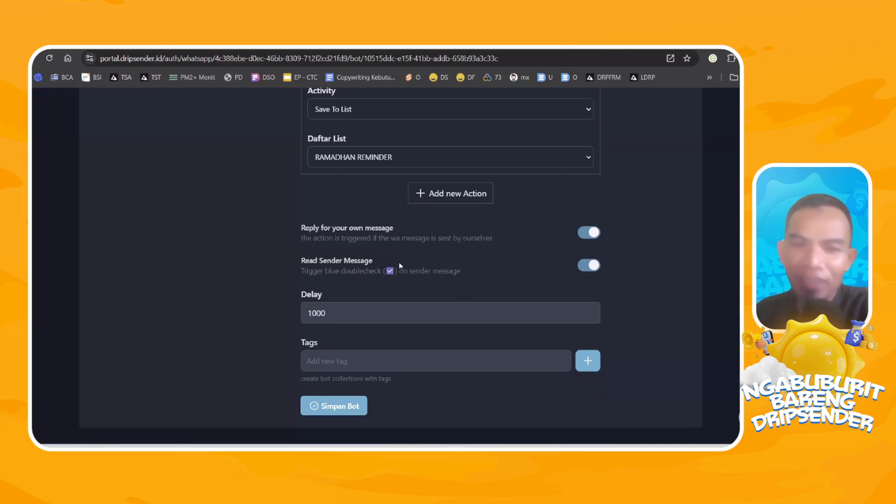
{"action": "scroll", "coordinate": [399, 264], "scroll_direction": "up", "scroll_amount": 4}
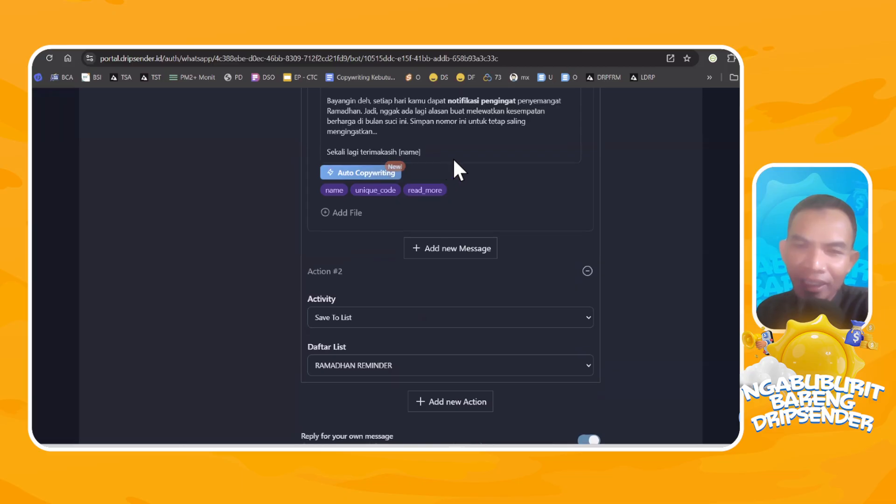
{"action": "scroll", "coordinate": [449, 170], "scroll_direction": "up", "scroll_amount": 4}
{"action": "scroll", "coordinate": [629, 153], "scroll_direction": "up", "scroll_amount": 4}
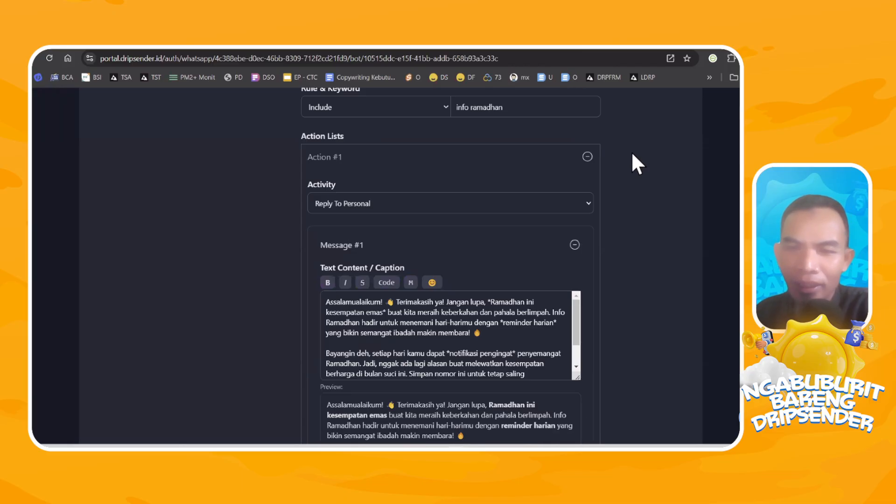
{"action": "scroll", "coordinate": [438, 206], "scroll_direction": "down", "scroll_amount": 3}
{"action": "scroll", "coordinate": [533, 213], "scroll_direction": "up", "scroll_amount": 3}
{"action": "scroll", "coordinate": [533, 214], "scroll_direction": "up", "scroll_amount": 1}
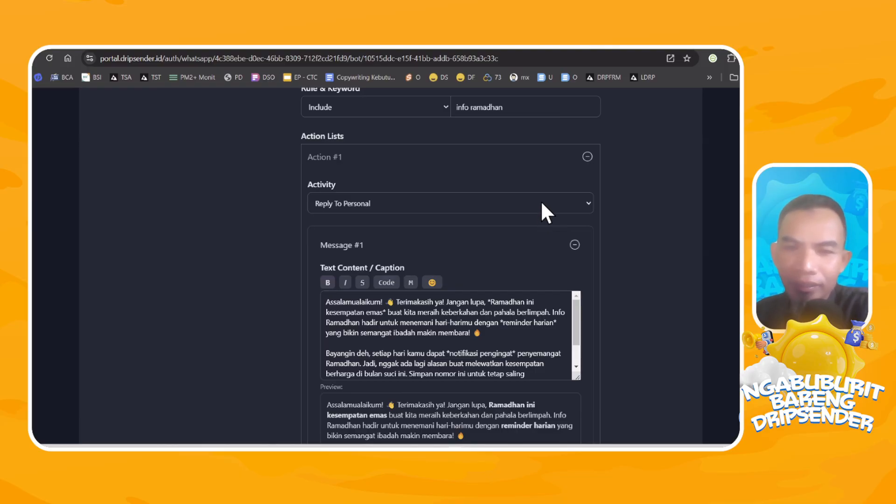
Save the "info ramadhan" bot rule with its scope set to Personal.
{"action": "scroll", "coordinate": [596, 187], "scroll_direction": "up", "scroll_amount": 5}
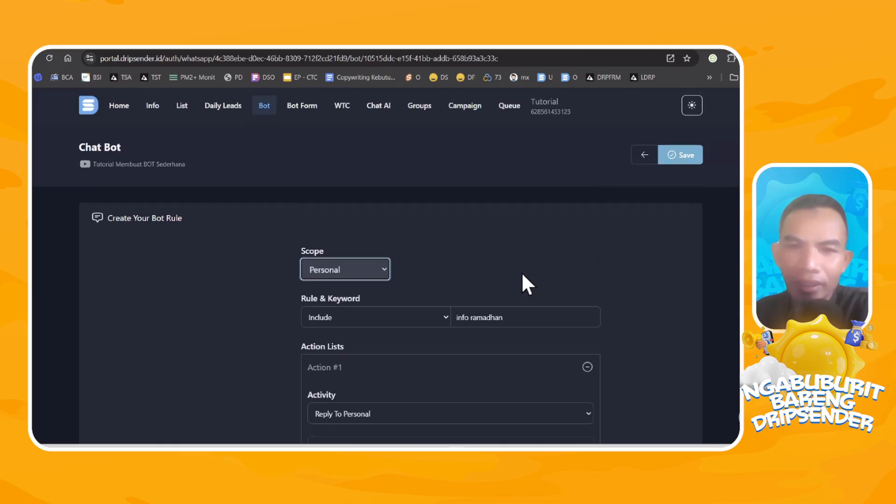
{"action": "scroll", "coordinate": [541, 261], "scroll_direction": "down", "scroll_amount": 3}
{"action": "scroll", "coordinate": [632, 252], "scroll_direction": "down", "scroll_amount": 8}
{"action": "scroll", "coordinate": [621, 262], "scroll_direction": "up", "scroll_amount": 11}
{"action": "left_click", "coordinate": [686, 154]}
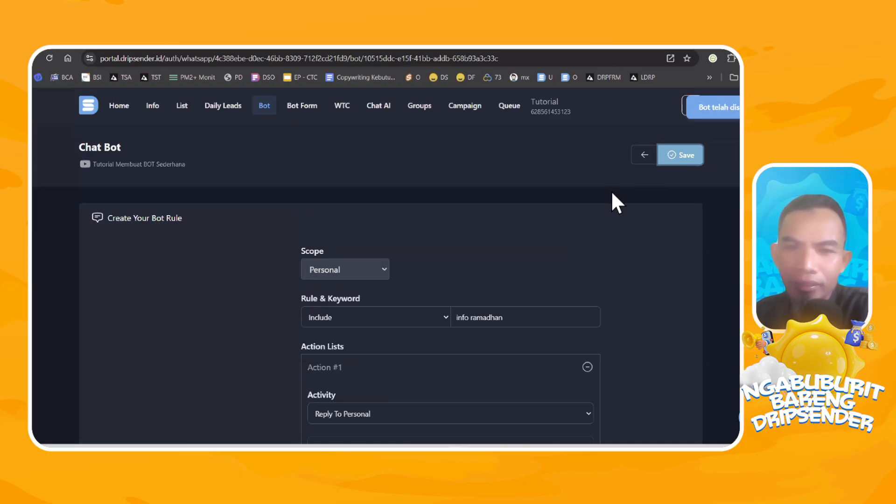
Switch to Altus and view the Ramadhan reminder messages in the open chat of the Tutorial WhatsApp account.
{"action": "mouse_move", "coordinate": [548, 449]}
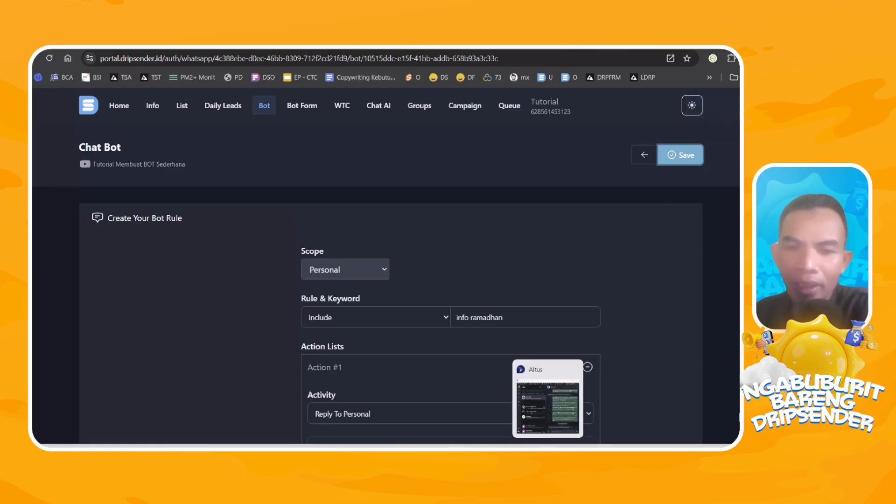
{"action": "left_click", "coordinate": [548, 404]}
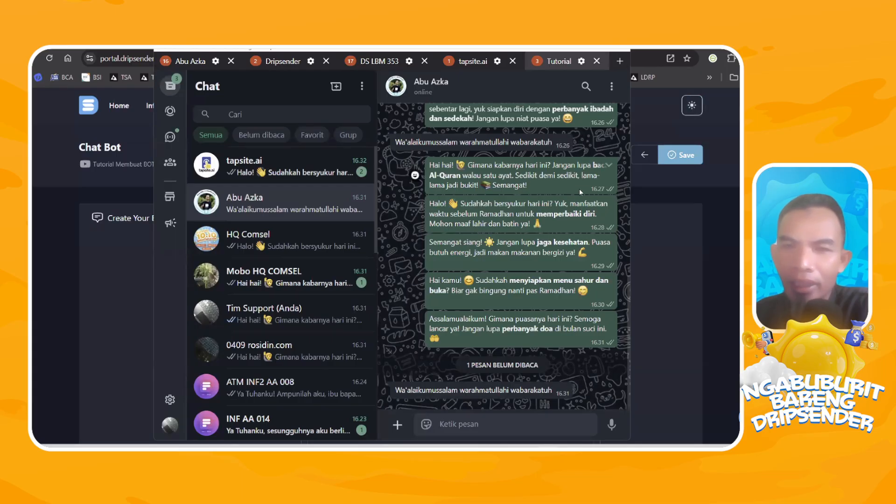
{"action": "scroll", "coordinate": [567, 126], "scroll_direction": "up", "scroll_amount": 1}
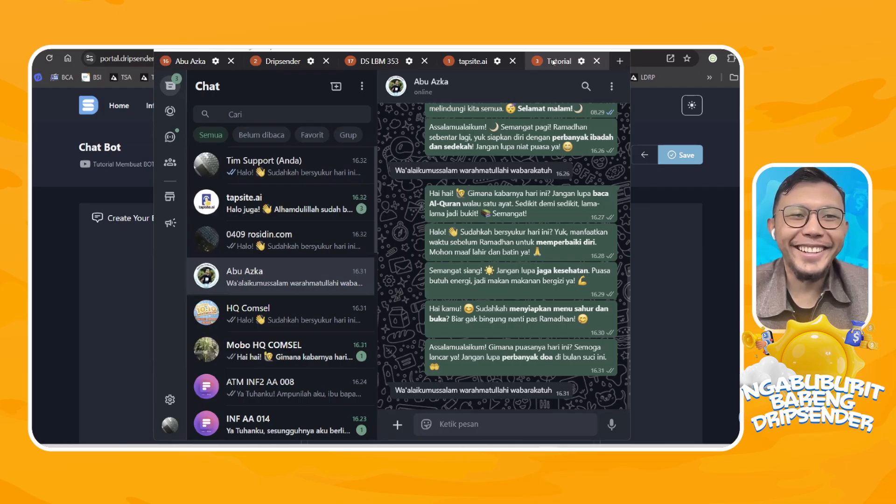
Find and launch ApowerMirror to show the phone's screen on the computer.
{"action": "key", "text": "super"}
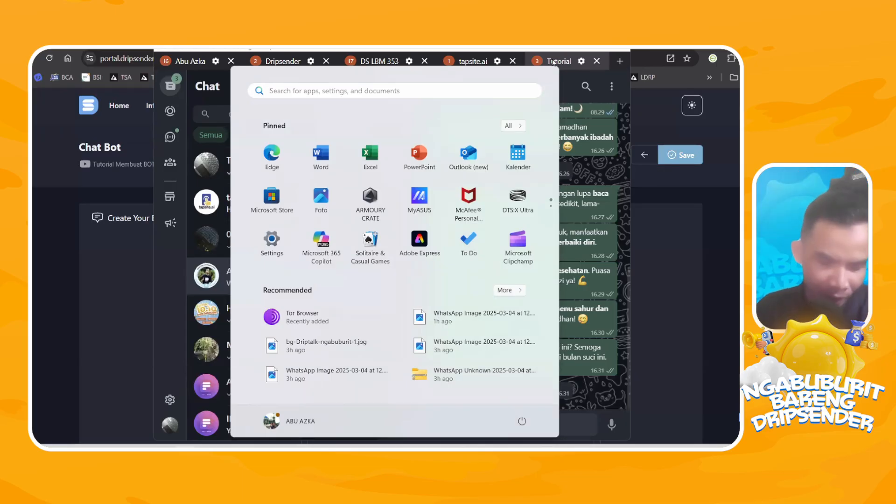
{"action": "type", "text": "ap"}
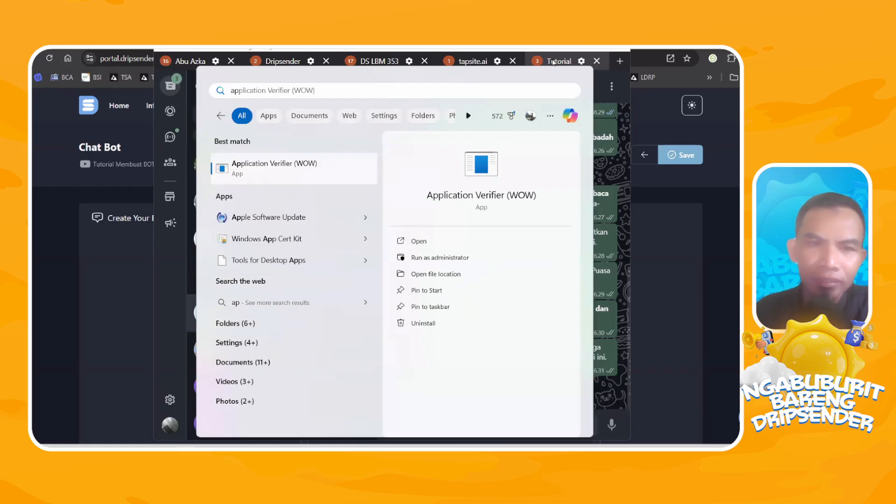
{"action": "type", "text": "o"}
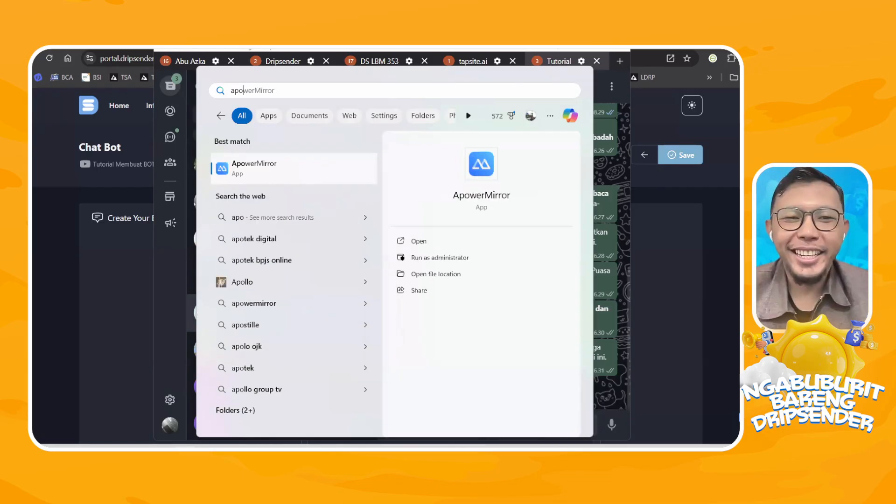
{"action": "left_click", "coordinate": [276, 172]}
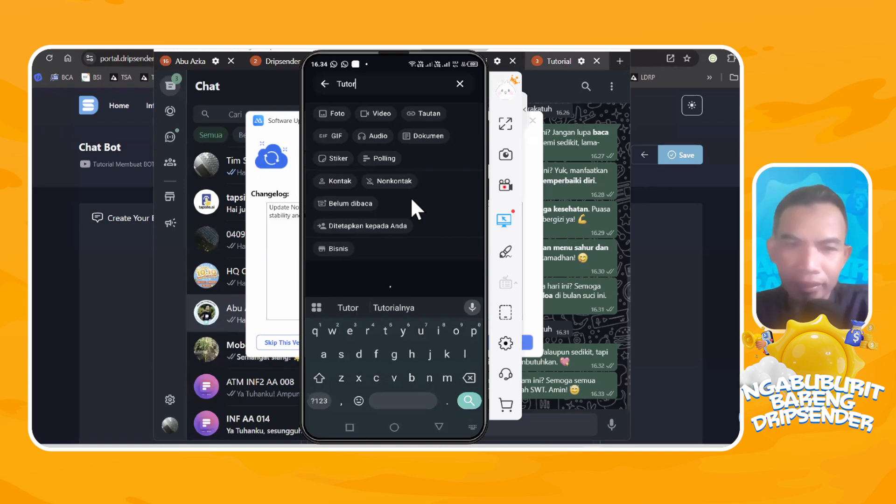
Clear the search for "Tutor" in WhatsApp on the mirrored phone and look through the chat list.
{"action": "key", "text": "BackSpace"}
{"action": "key", "text": "BackSpace"}
{"action": "key", "text": "BackSpace"}
{"action": "key", "text": "BackSpace"}
{"action": "key", "text": "BackSpace"}
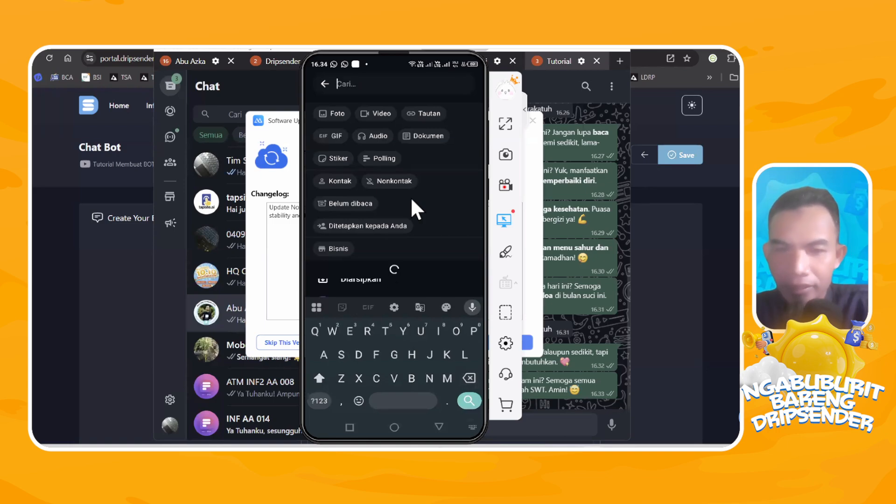
{"action": "key", "text": "Escape"}
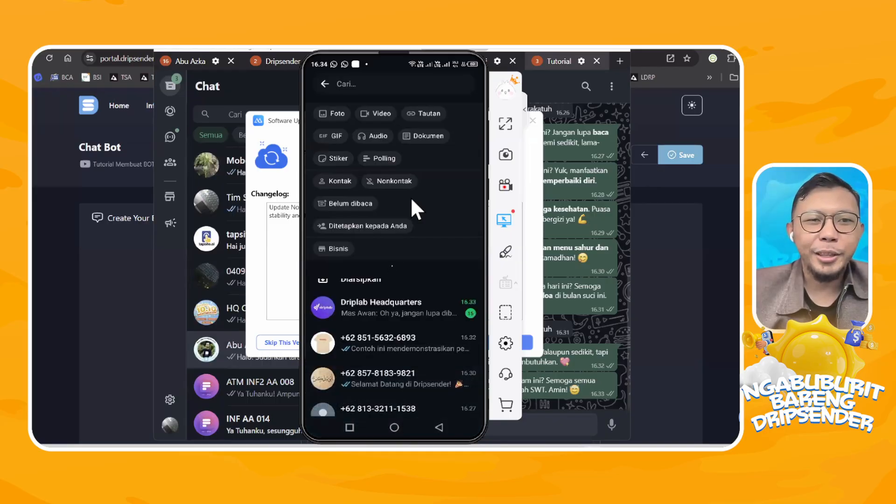
{"action": "key", "text": "Escape"}
{"action": "scroll", "coordinate": [412, 200], "scroll_direction": "down", "scroll_amount": 3}
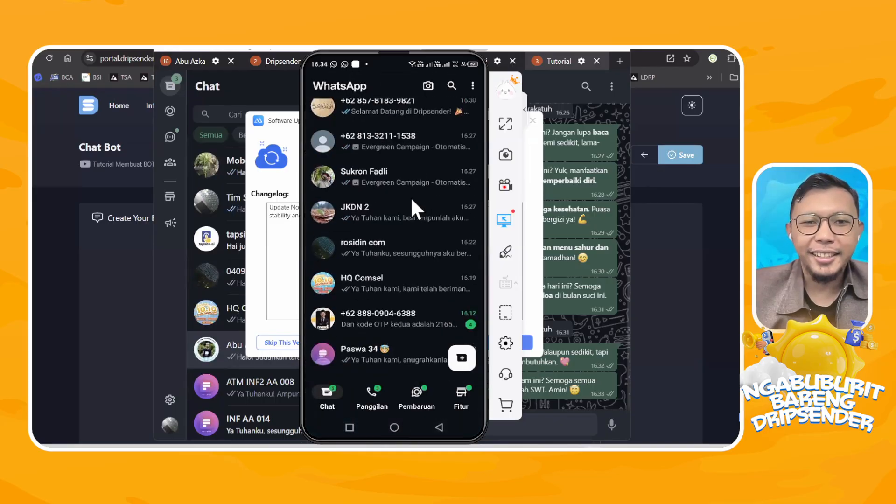
{"action": "scroll", "coordinate": [412, 201], "scroll_direction": "down", "scroll_amount": 1}
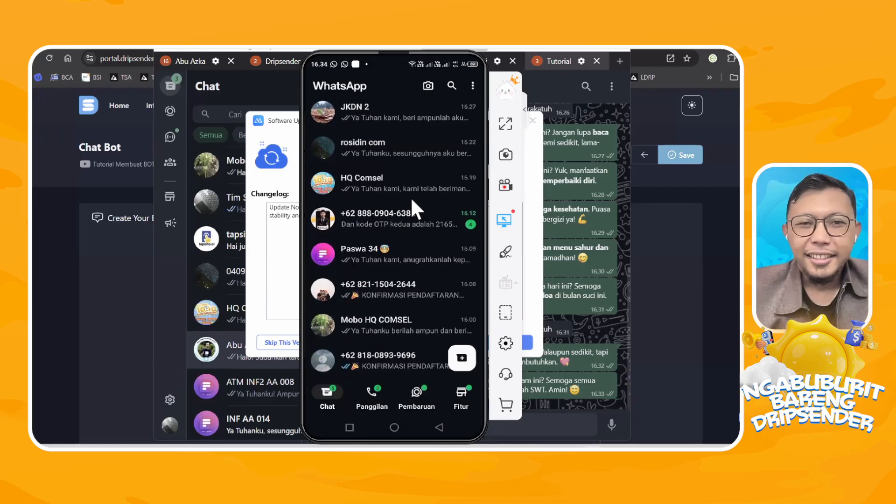
{"action": "scroll", "coordinate": [412, 201], "scroll_direction": "up", "scroll_amount": 5}
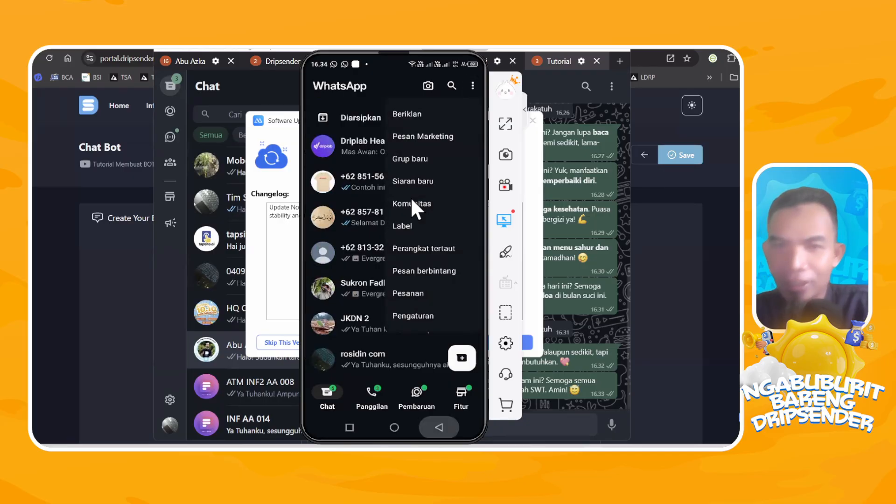
Move the ApowerMirror software update window out from behind the mirrored phone and close it.
{"action": "left_click", "coordinate": [546, 62]}
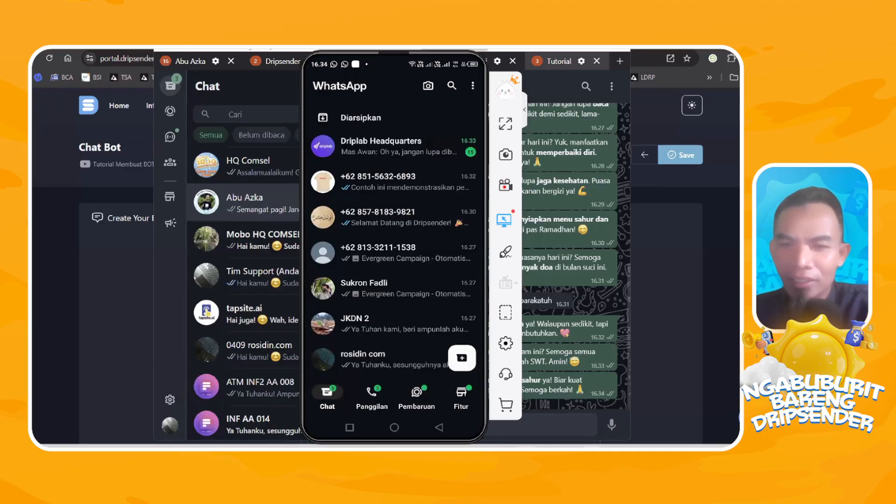
{"action": "mouse_move", "coordinate": [592, 443]}
{"action": "left_click", "coordinate": [573, 400]}
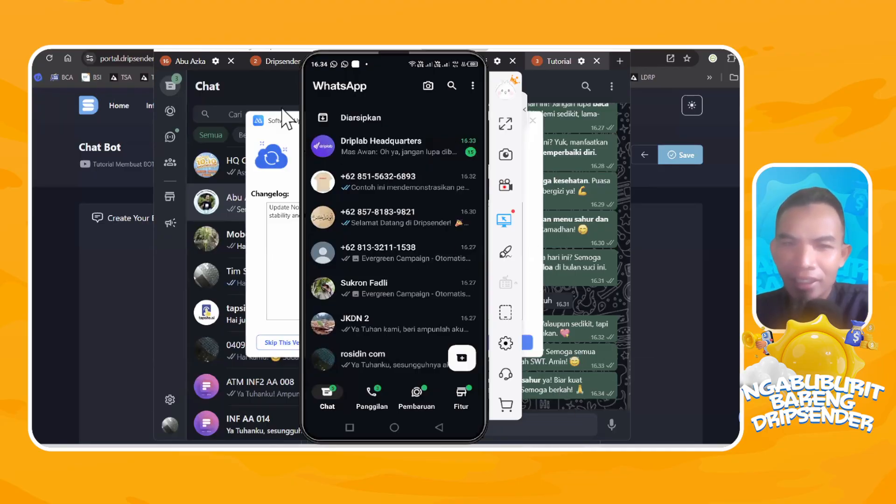
{"action": "left_click_drag", "start_coordinate": [282, 119], "coordinate": [33, 154]}
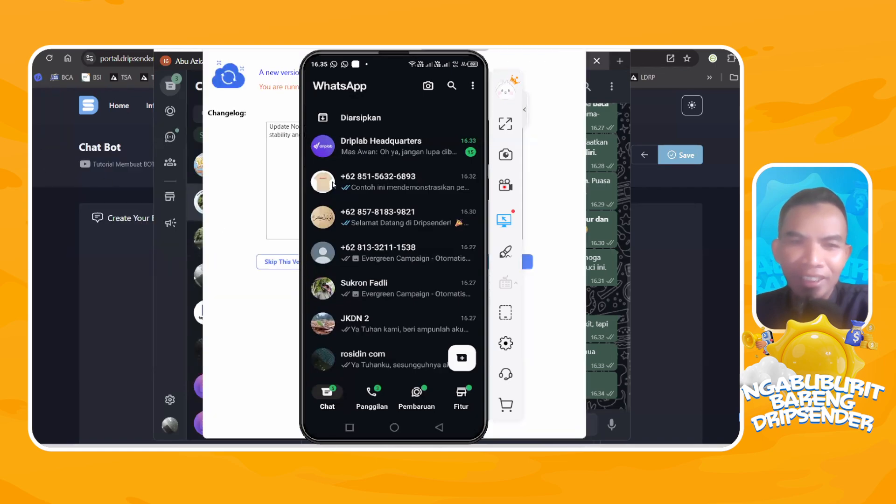
{"action": "left_click", "coordinate": [578, 55]}
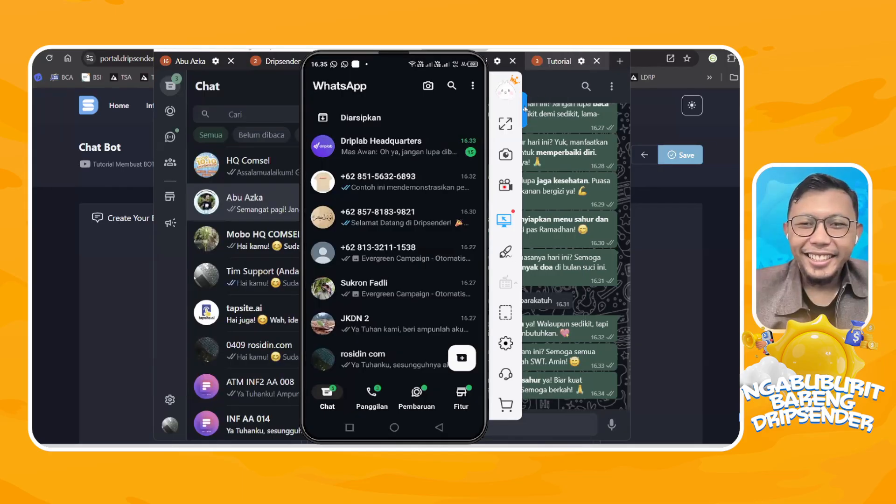
Open the current contact's info in Altus and dismiss the mirrored phone window in front of it.
{"action": "mouse_move", "coordinate": [410, 49]}
{"action": "left_mouse_down"}
{"action": "mouse_move", "coordinate": [468, 71]}
{"action": "mouse_move", "coordinate": [411, 49]}
{"action": "left_mouse_up"}
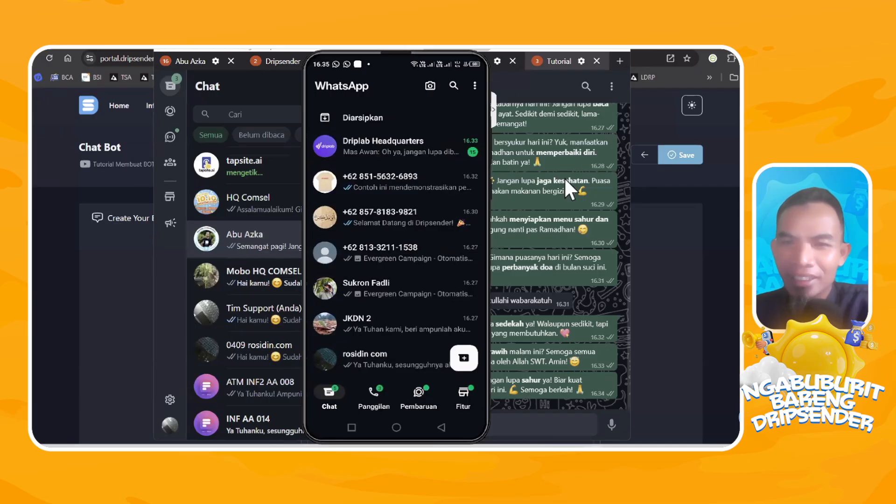
{"action": "left_click", "coordinate": [559, 89]}
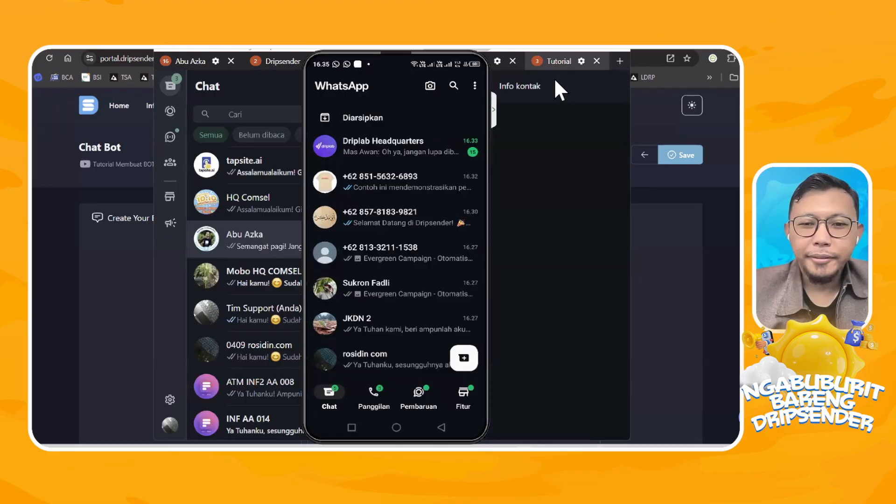
{"action": "left_click", "coordinate": [477, 50]}
Open the tapsite.ai chat in the Tutorial account and read its replies to the Ramadhan reminders.
{"action": "left_click", "coordinate": [256, 111]}
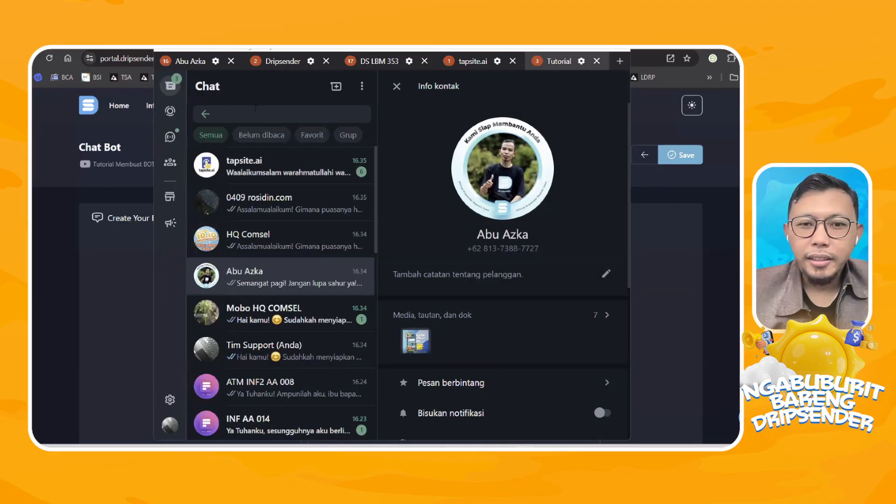
{"action": "left_click", "coordinate": [262, 174]}
{"action": "scroll", "coordinate": [565, 226], "scroll_direction": "down", "scroll_amount": 10}
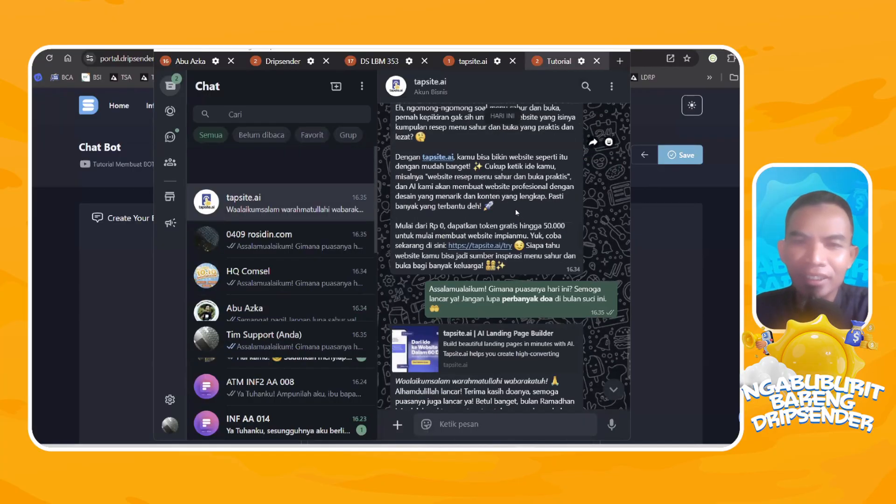
{"action": "scroll", "coordinate": [516, 209], "scroll_direction": "up", "scroll_amount": 6}
{"action": "scroll", "coordinate": [475, 179], "scroll_direction": "up", "scroll_amount": 5}
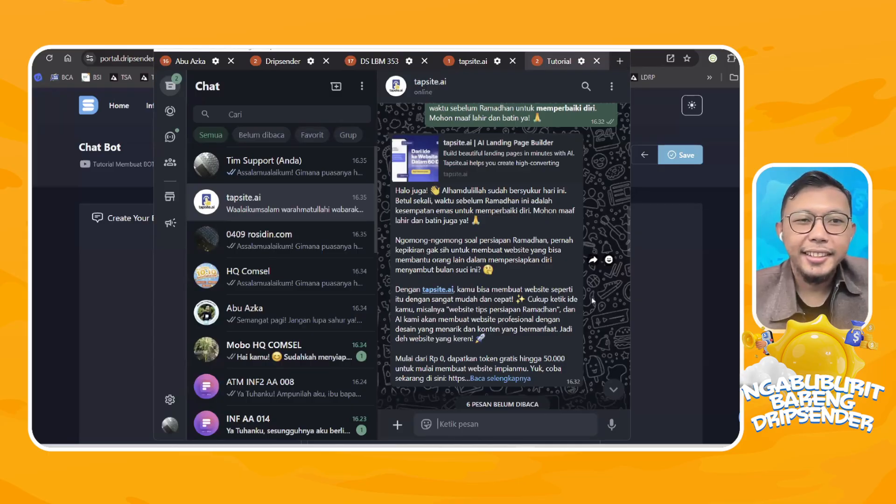
Switch back to Dripsender, view the WhatsApp instance's details and open its list of Bot Responder rules.
{"action": "left_click", "coordinate": [706, 286]}
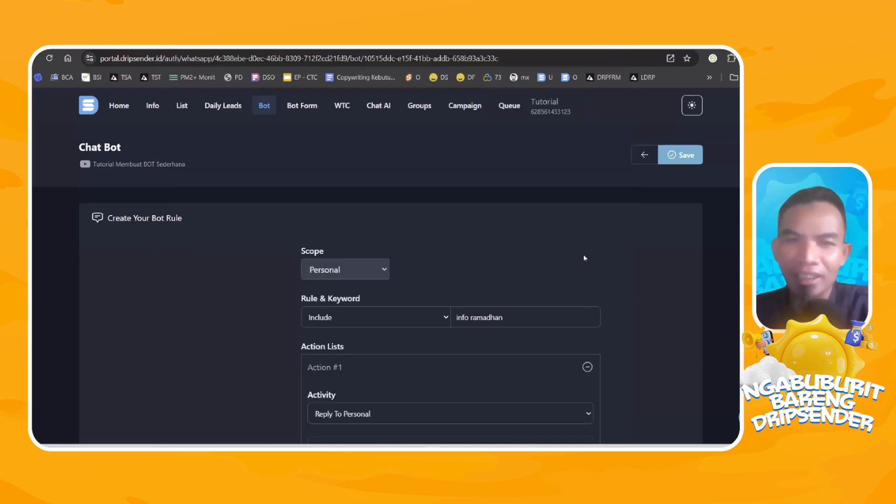
{"action": "left_click", "coordinate": [153, 108]}
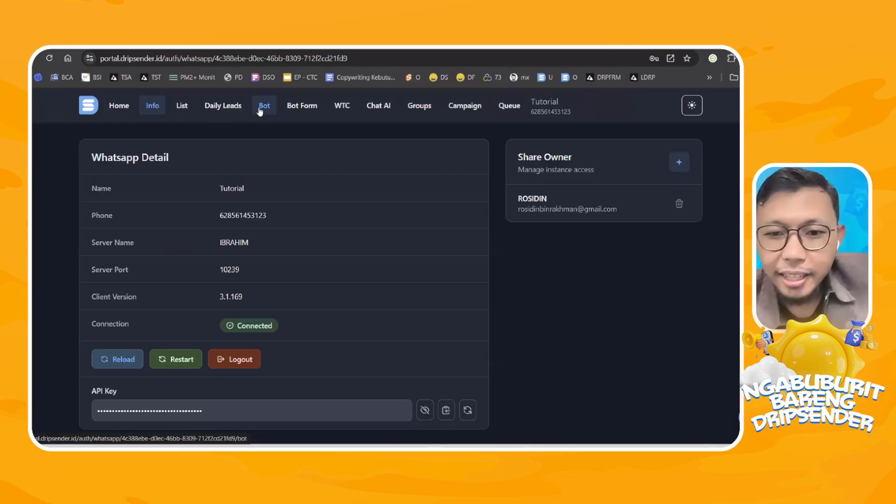
{"action": "left_click", "coordinate": [259, 107]}
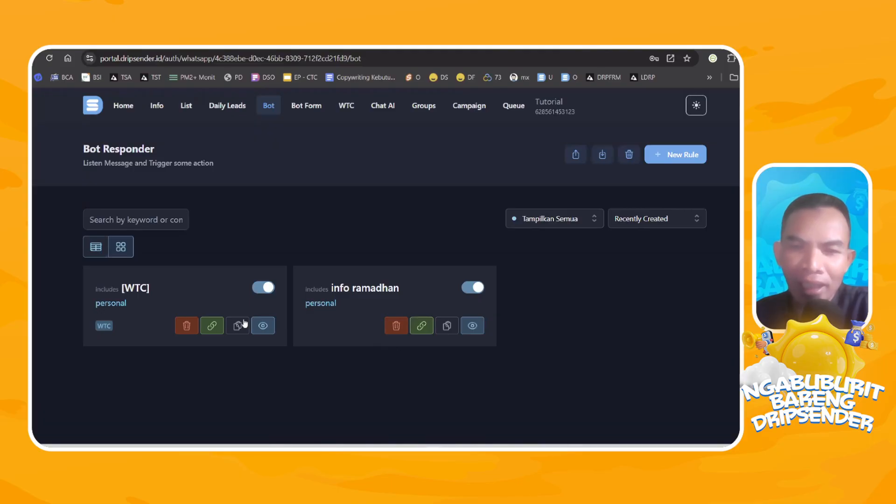
Compare the table and card views of the Bot Responder rules and copy the link of the info ramadhan rule.
{"action": "left_click", "coordinate": [95, 247]}
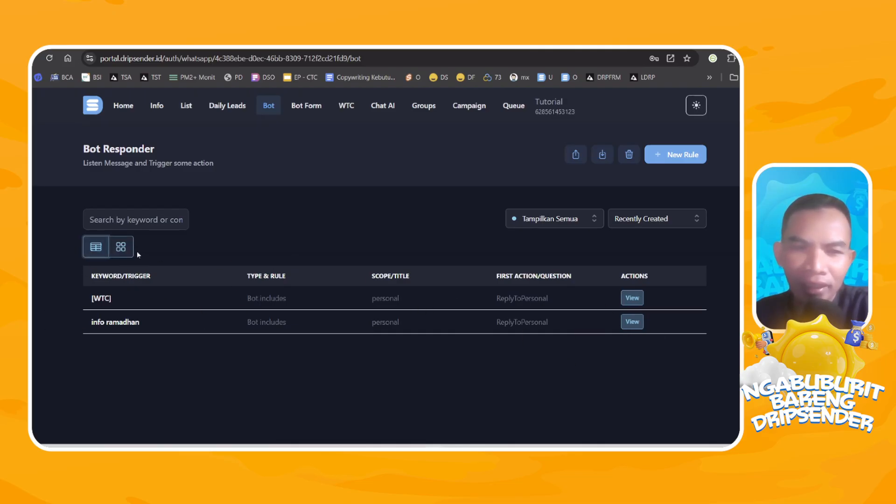
{"action": "left_click", "coordinate": [120, 247]}
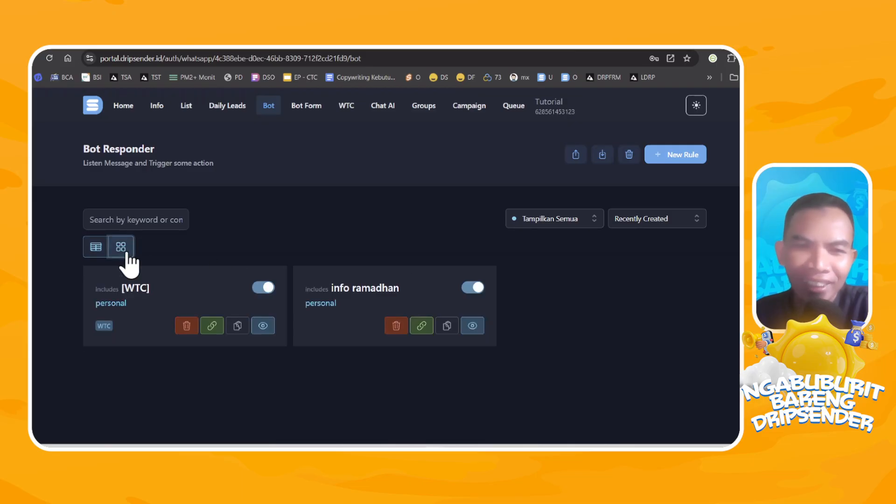
{"action": "left_click", "coordinate": [421, 330]}
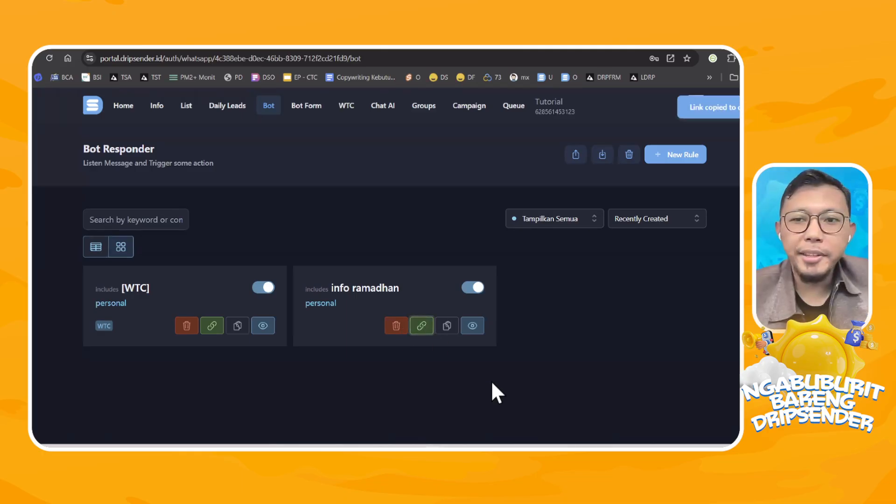
{"action": "mouse_move", "coordinate": [563, 441]}
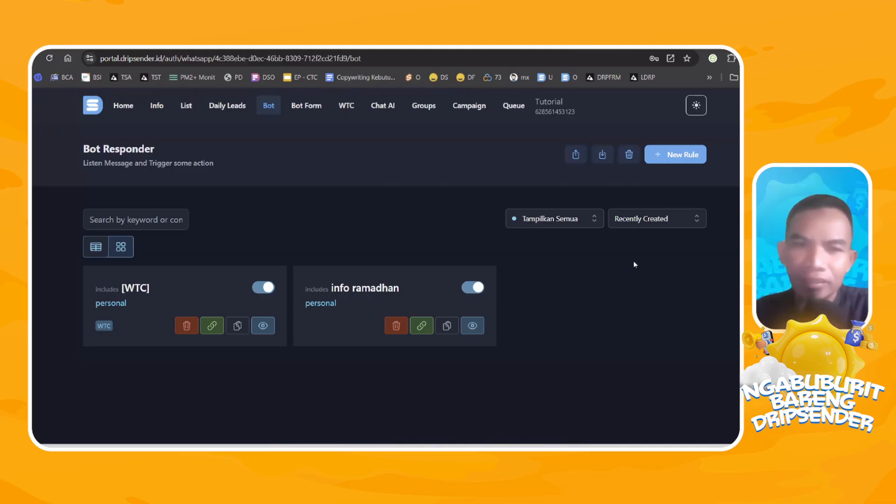
Open the RAMADHAN REMINDER list and review its contacts in table view.
{"action": "left_click", "coordinate": [187, 108]}
{"action": "left_click", "coordinate": [254, 290]}
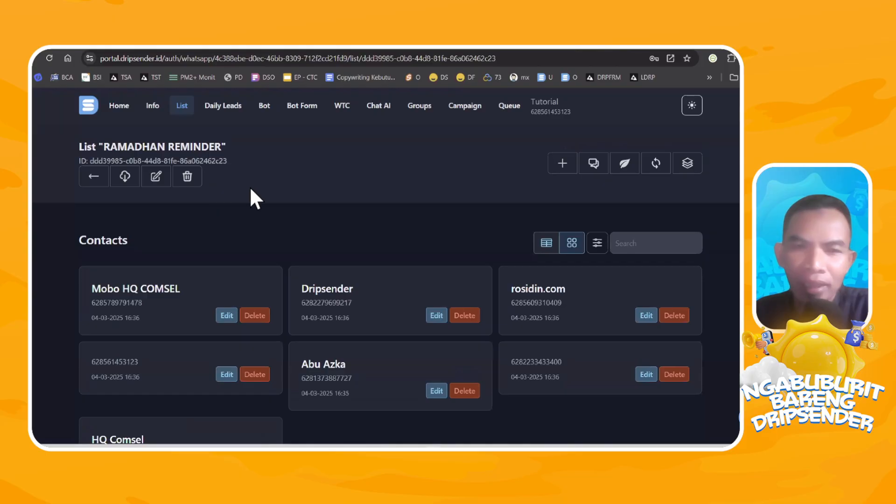
{"action": "scroll", "coordinate": [300, 205], "scroll_direction": "down", "scroll_amount": 2}
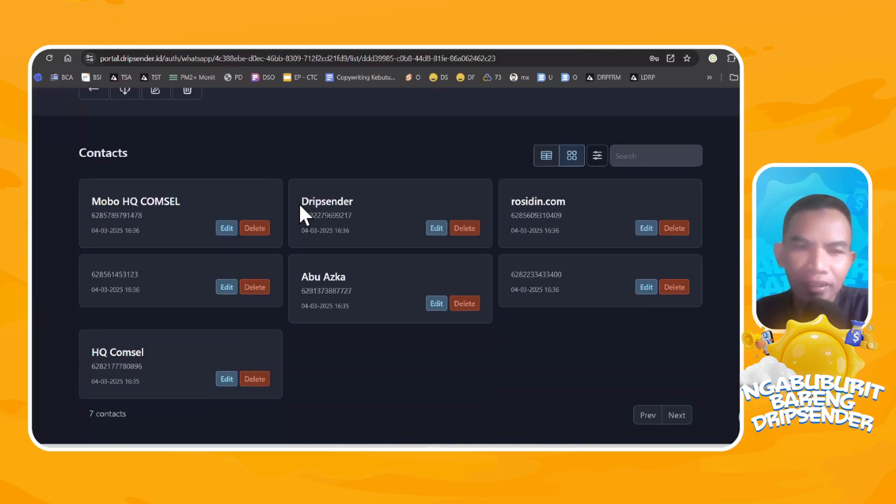
{"action": "scroll", "coordinate": [318, 209], "scroll_direction": "up", "scroll_amount": 2}
{"action": "left_click", "coordinate": [547, 243]}
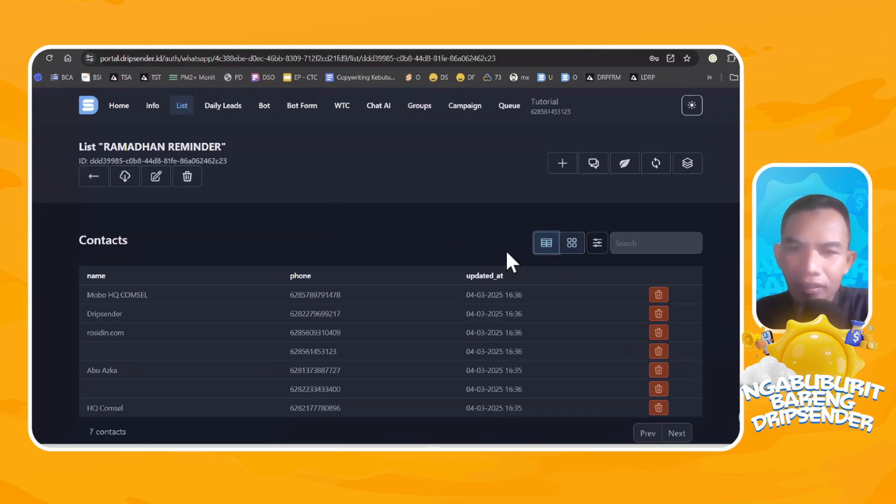
{"action": "scroll", "coordinate": [200, 299], "scroll_direction": "down", "scroll_amount": 1}
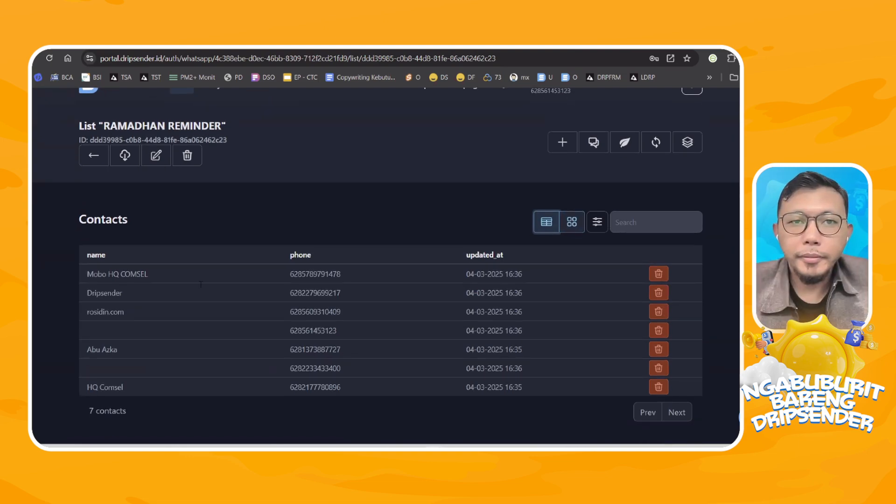
Reload the RAMADHAN REMINDER list and check the update time of the contact in the last row.
{"action": "left_click", "coordinate": [161, 58]}
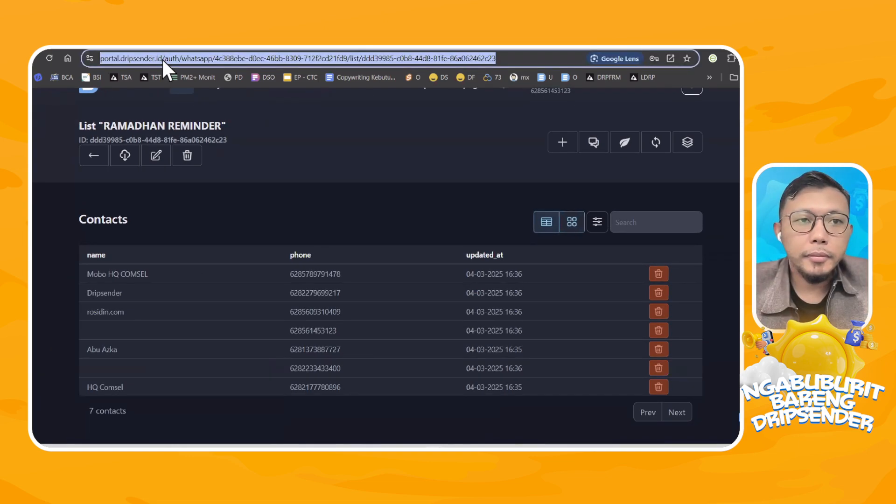
{"action": "key", "text": "Return"}
{"action": "scroll", "coordinate": [203, 221], "scroll_direction": "down", "scroll_amount": 2}
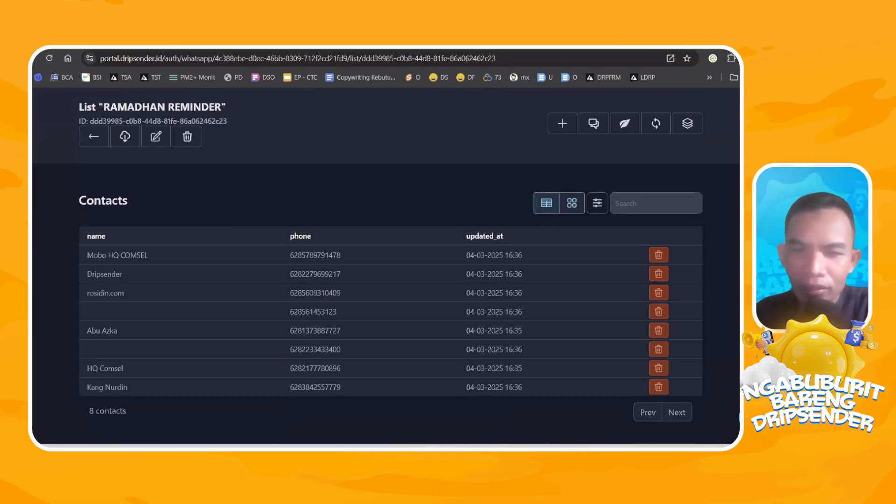
{"action": "left_click_drag", "start_coordinate": [523, 388], "coordinate": [467, 388]}
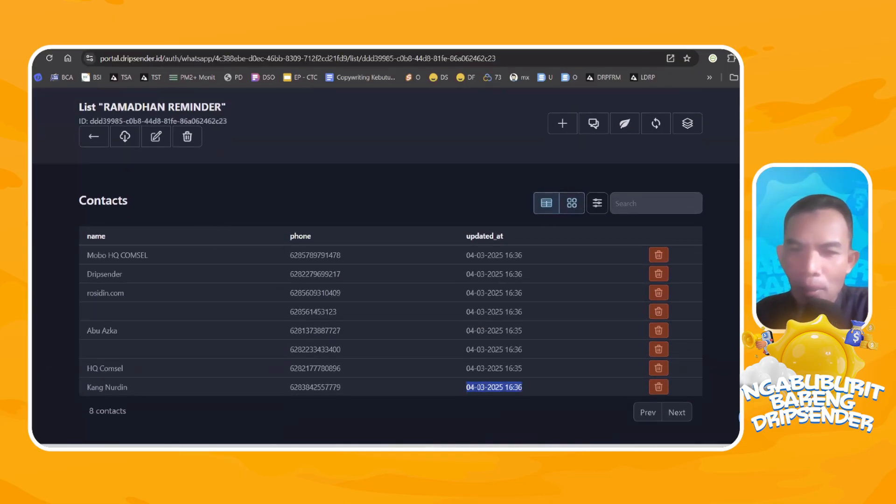
{"action": "left_click", "coordinate": [524, 391]}
{"action": "left_click_drag", "start_coordinate": [467, 388], "coordinate": [529, 385]}
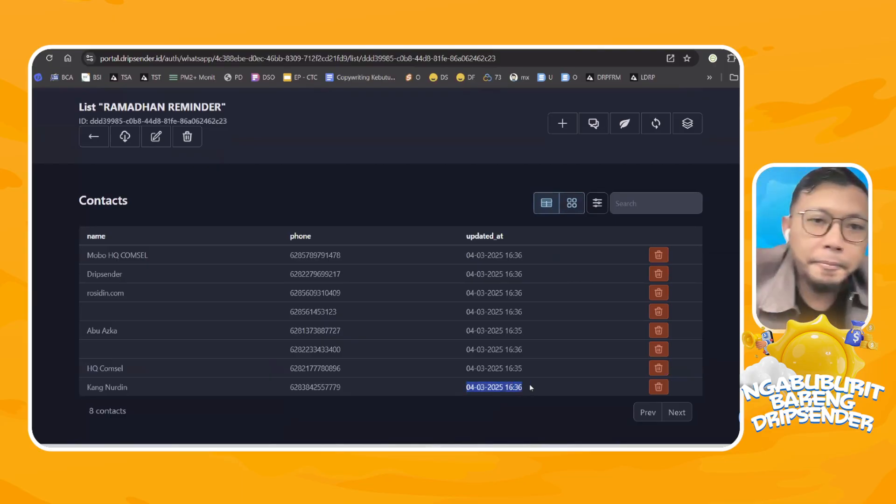
{"action": "left_click", "coordinate": [507, 396]}
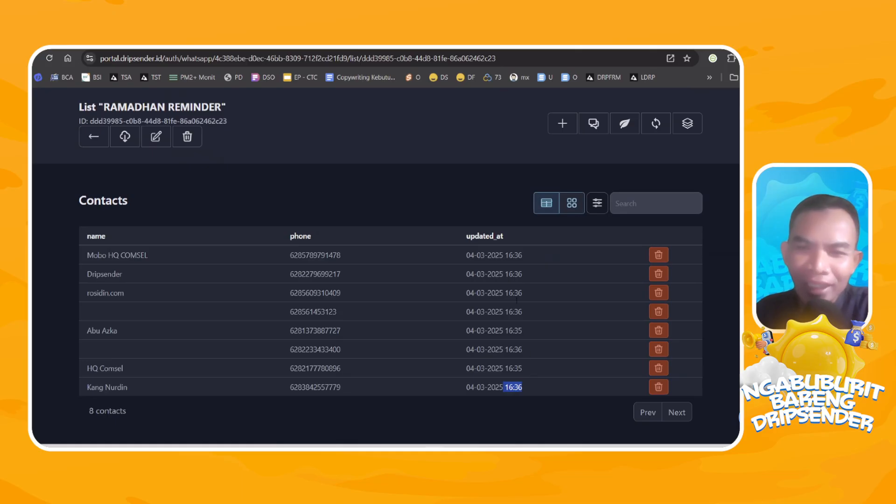
{"action": "left_click_drag", "start_coordinate": [467, 254], "coordinate": [525, 386]}
{"action": "left_click", "coordinate": [518, 385]}
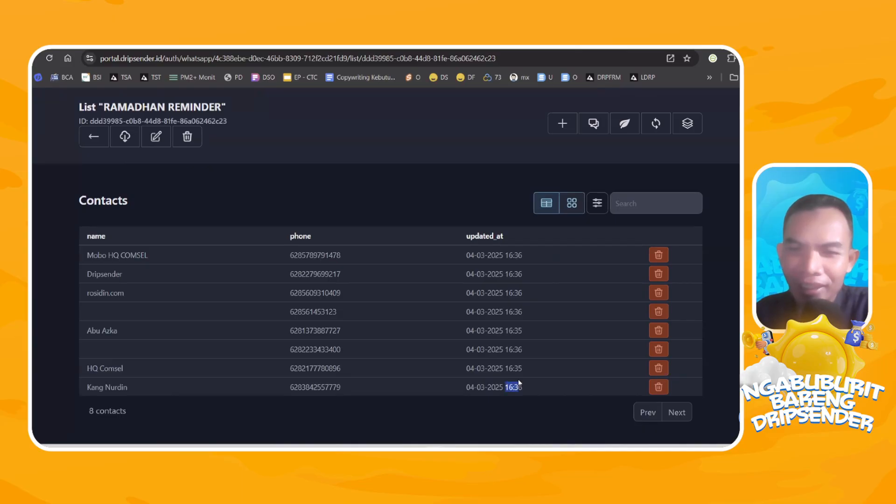
{"action": "triple_click", "coordinate": [495, 387]}
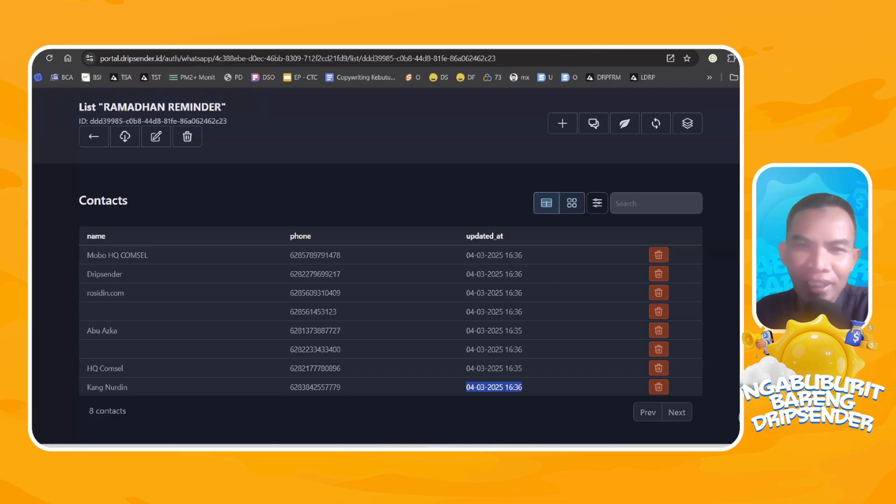
Open the message queue and check the delivery status of the bot's welcome replies.
{"action": "scroll", "coordinate": [549, 179], "scroll_direction": "up", "scroll_amount": 1}
{"action": "left_click", "coordinate": [509, 106]}
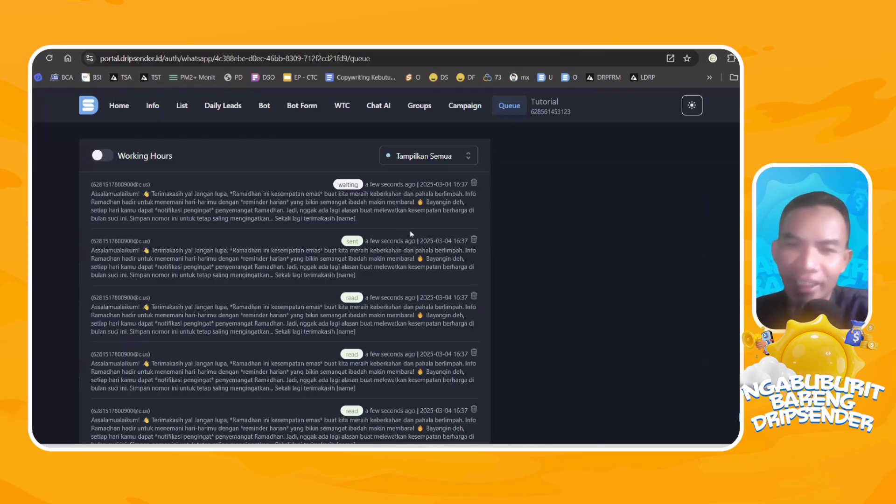
{"action": "mouse_move", "coordinate": [570, 447]}
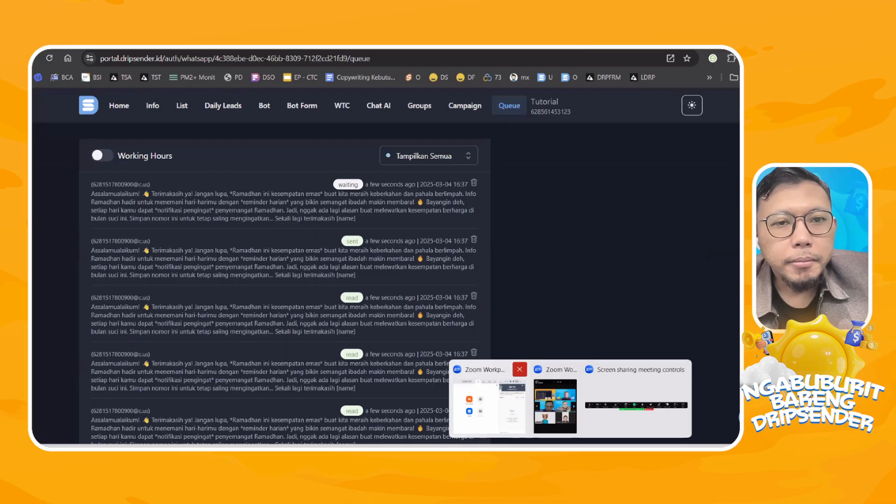
Return to the RAMADHAN REMINDER list and look through its contacts for new entries.
{"action": "left_click", "coordinate": [161, 102]}
{"action": "left_click", "coordinate": [189, 112]}
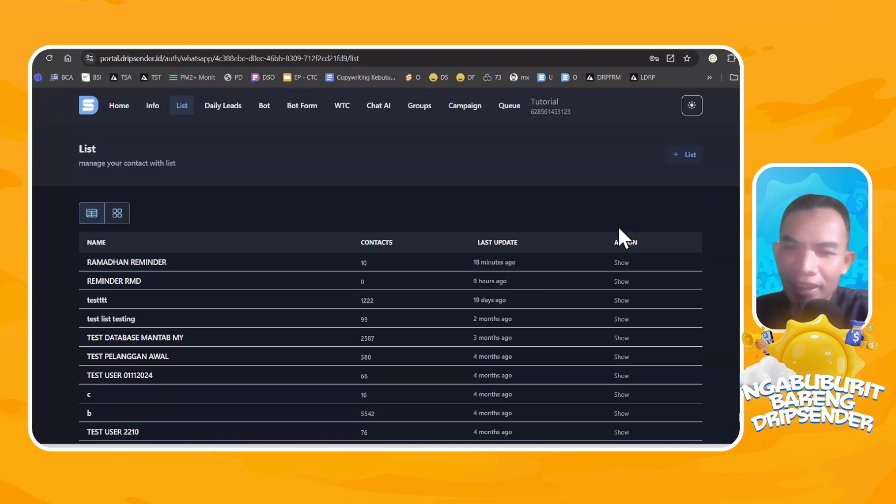
{"action": "left_click", "coordinate": [621, 263]}
{"action": "scroll", "coordinate": [504, 284], "scroll_direction": "down", "scroll_amount": 1}
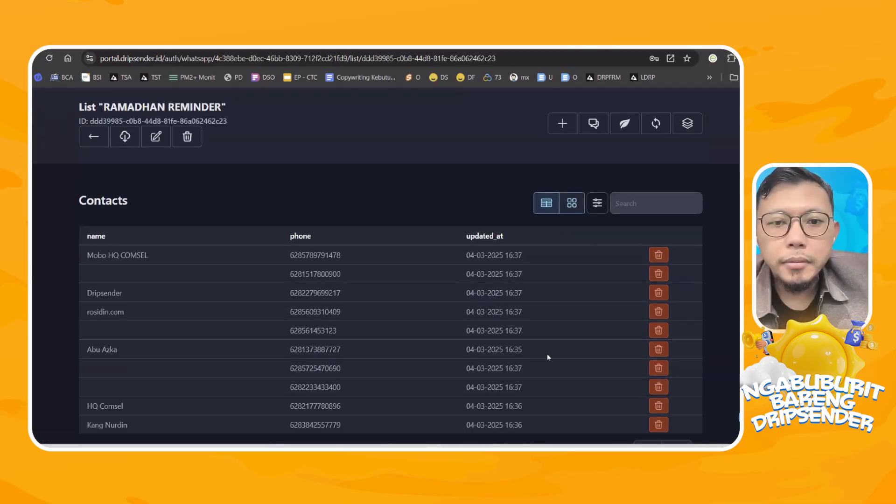
{"action": "scroll", "coordinate": [534, 356], "scroll_direction": "down", "scroll_amount": 1}
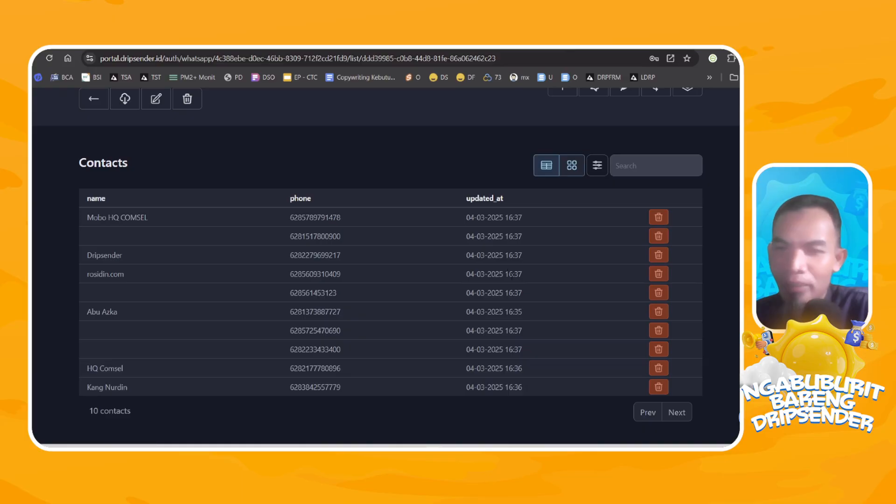
{"action": "scroll", "coordinate": [424, 163], "scroll_direction": "up", "scroll_amount": 2}
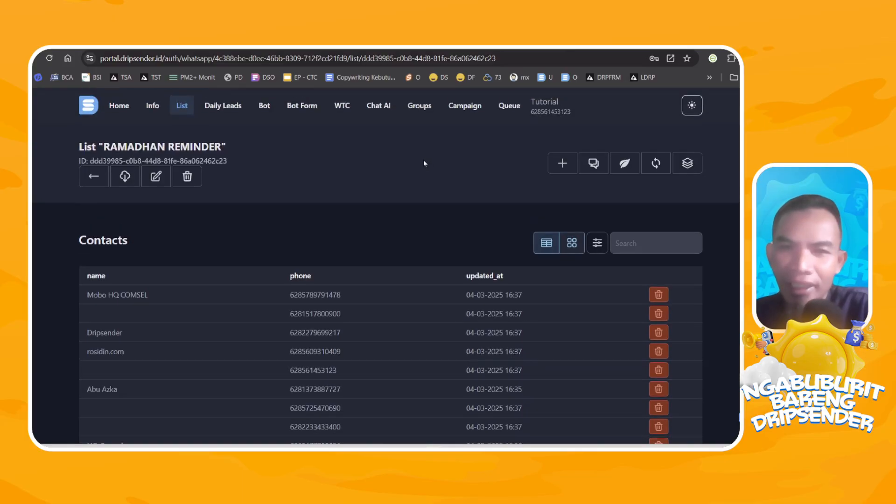
Open the message queue, reload it and read through the waiting and sent Ramadhan messages.
{"action": "left_click", "coordinate": [509, 107]}
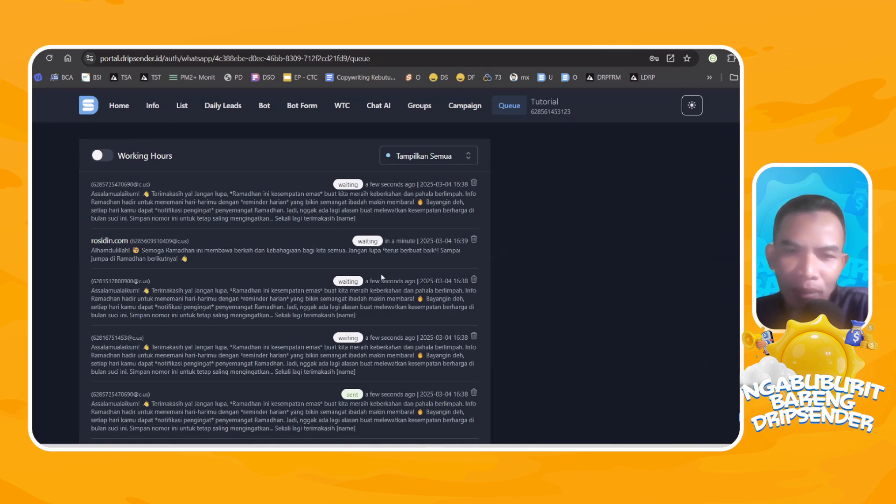
{"action": "left_click", "coordinate": [286, 56]}
{"action": "key", "text": "Return"}
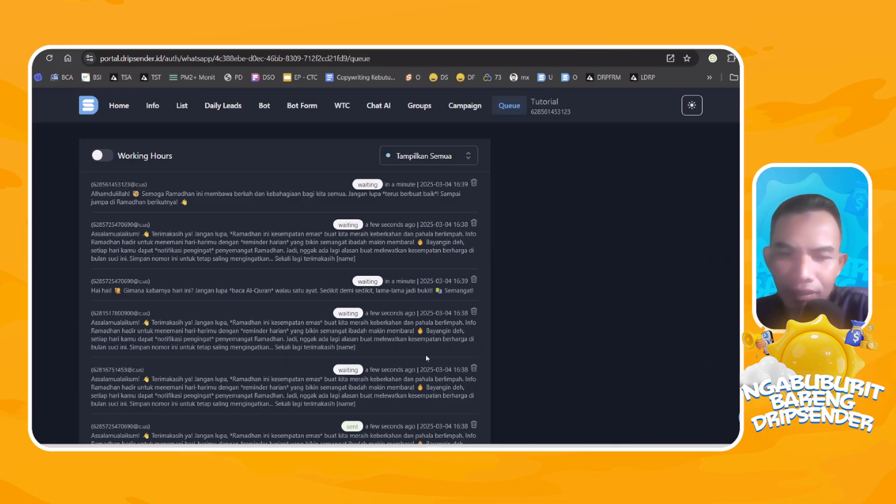
{"action": "scroll", "coordinate": [347, 371], "scroll_direction": "down", "scroll_amount": 2}
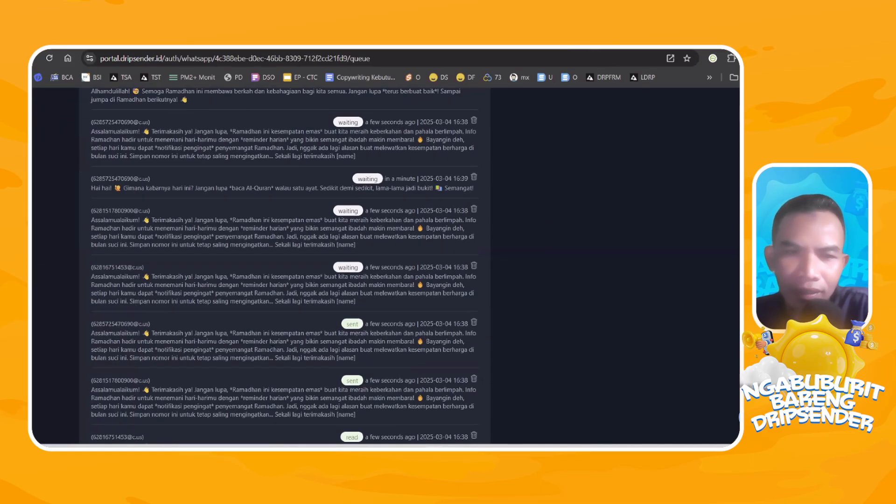
{"action": "scroll", "coordinate": [355, 332], "scroll_direction": "down", "scroll_amount": 1}
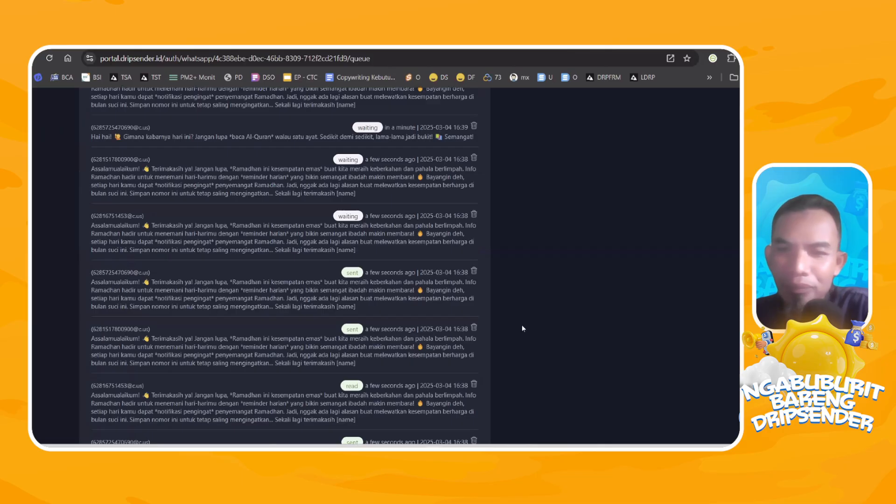
{"action": "mouse_move", "coordinate": [571, 446]}
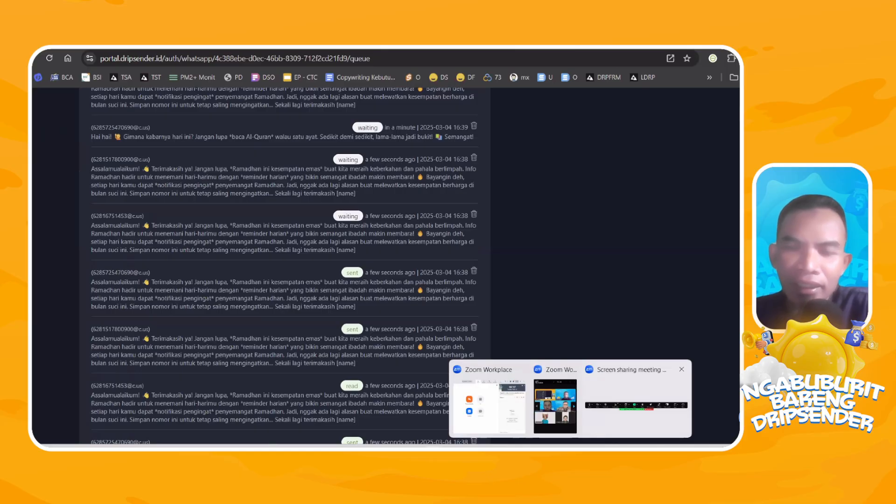
{"action": "scroll", "coordinate": [446, 243], "scroll_direction": "up", "scroll_amount": 4}
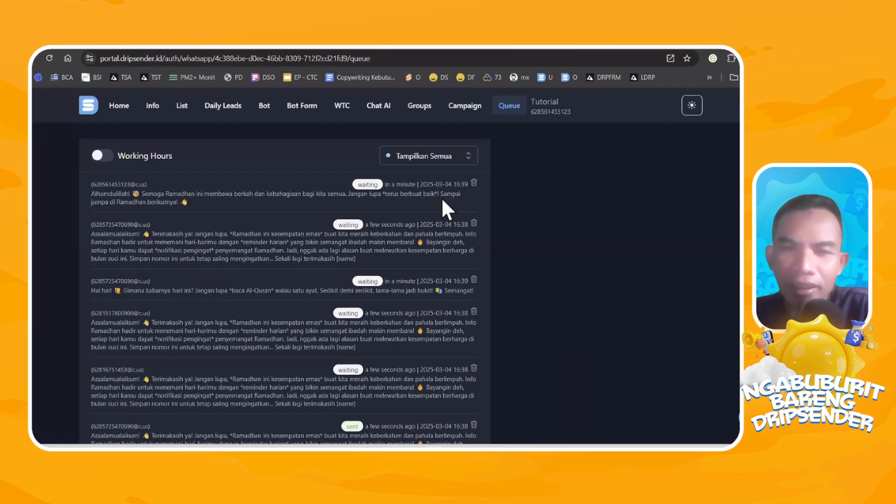
Switch the lists to card view and open the Evergreen Campaign of the RAMADHAN REMINDER list.
{"action": "left_click", "coordinate": [177, 108]}
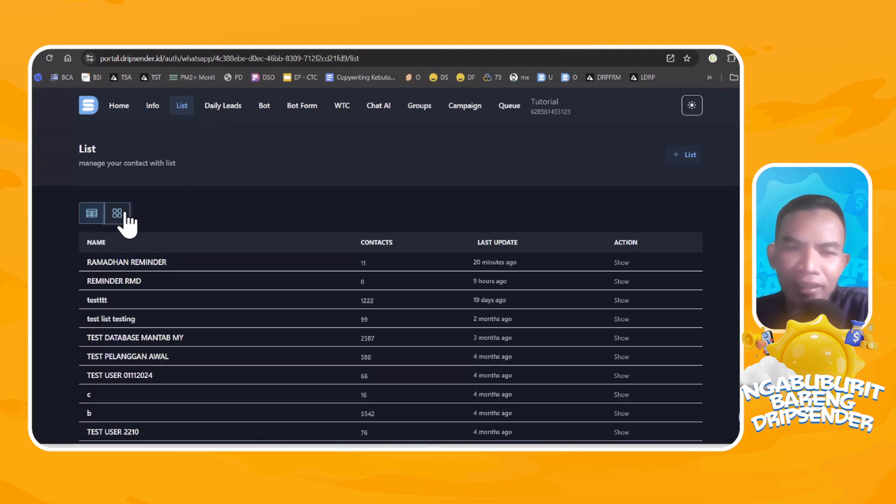
{"action": "left_click", "coordinate": [126, 215]}
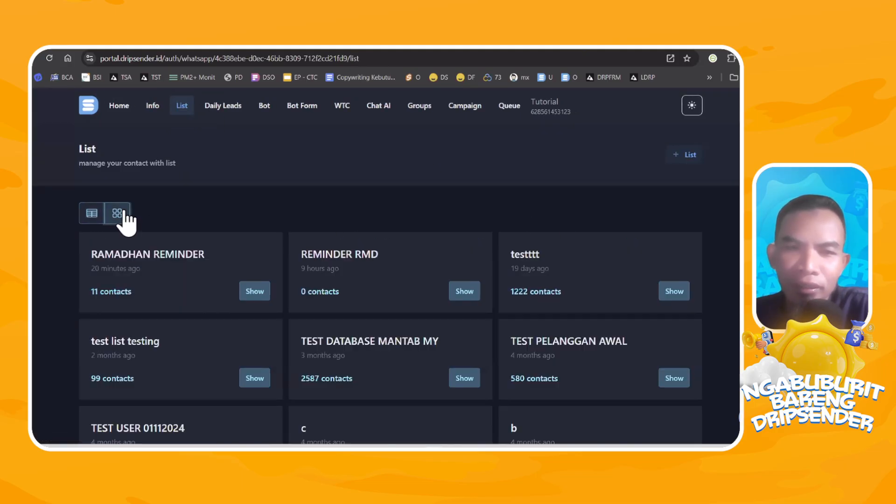
{"action": "left_click", "coordinate": [255, 294]}
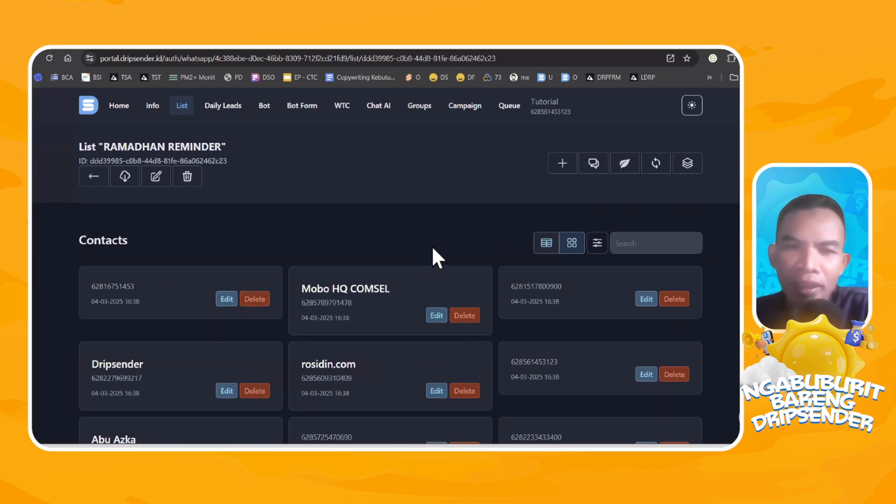
{"action": "left_click", "coordinate": [624, 163]}
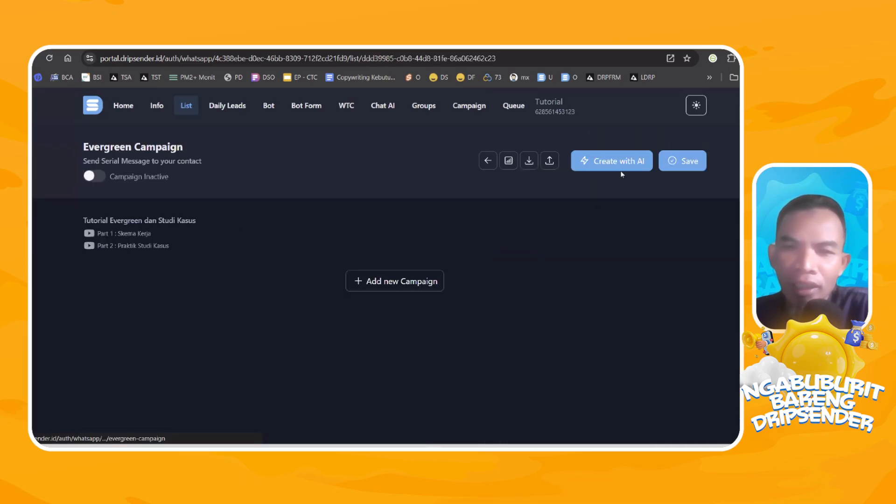
Review the timing, message delay and text content of the Reminder Ramadhan 1 campaign message.
{"action": "scroll", "coordinate": [409, 317], "scroll_direction": "down", "scroll_amount": 6}
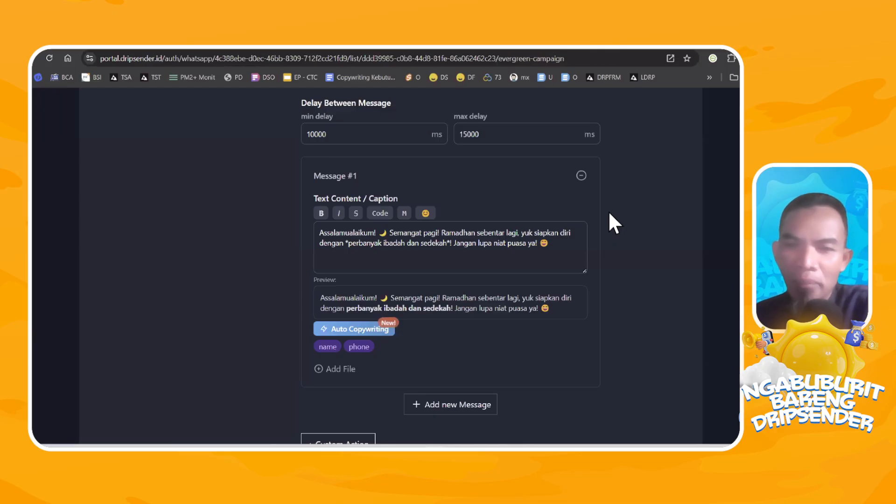
{"action": "scroll", "coordinate": [514, 253], "scroll_direction": "up", "scroll_amount": 2}
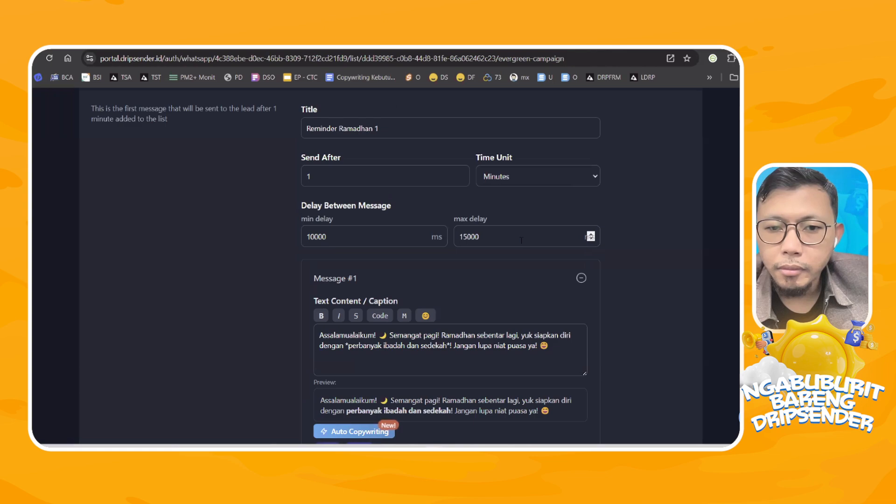
{"action": "scroll", "coordinate": [640, 252], "scroll_direction": "up", "scroll_amount": 3}
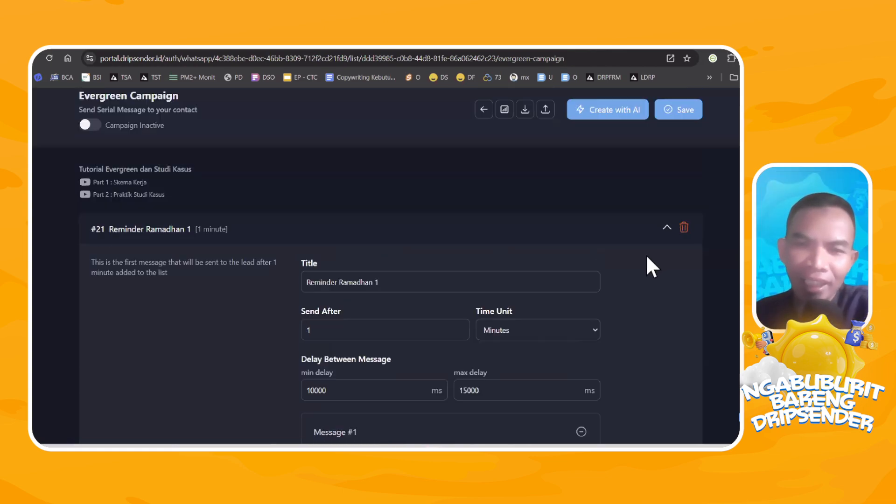
{"action": "scroll", "coordinate": [646, 255], "scroll_direction": "down", "scroll_amount": 1}
{"action": "scroll", "coordinate": [652, 252], "scroll_direction": "down", "scroll_amount": 1}
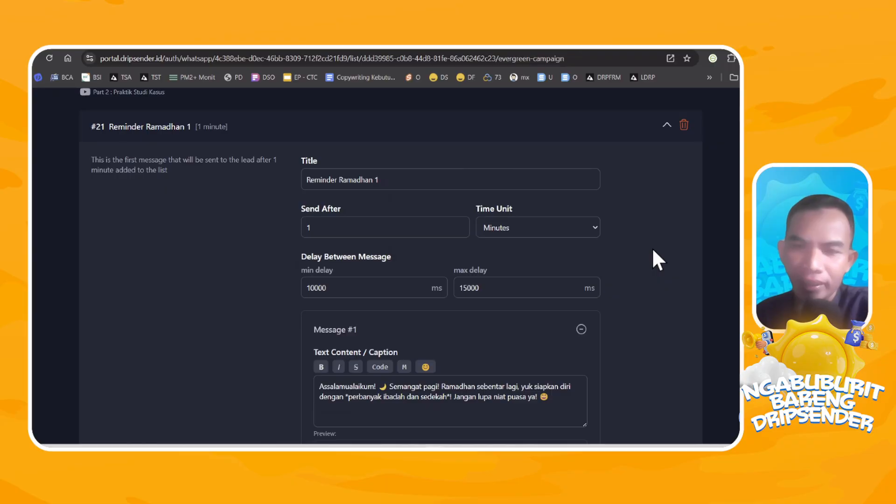
Expand the Reminder Ramadhan 2 campaign message and review its timing, message delay and text content.
{"action": "scroll", "coordinate": [514, 201], "scroll_direction": "down", "scroll_amount": 5}
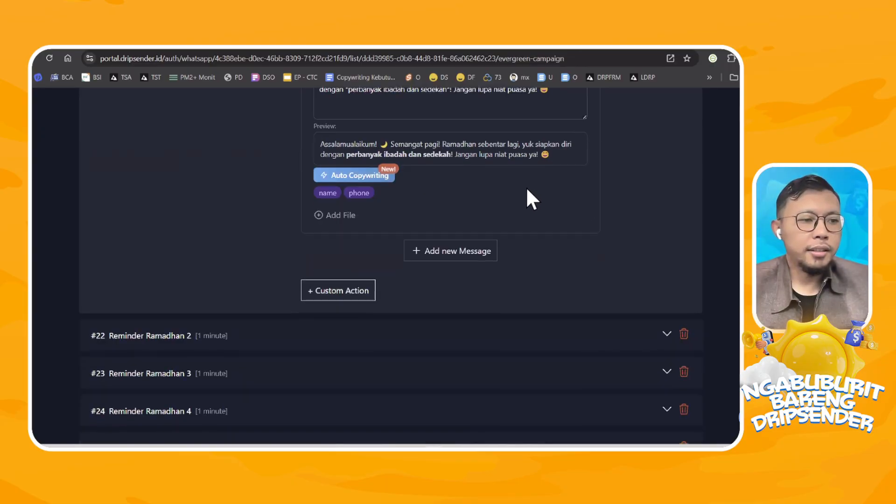
{"action": "scroll", "coordinate": [496, 222], "scroll_direction": "down", "scroll_amount": 2}
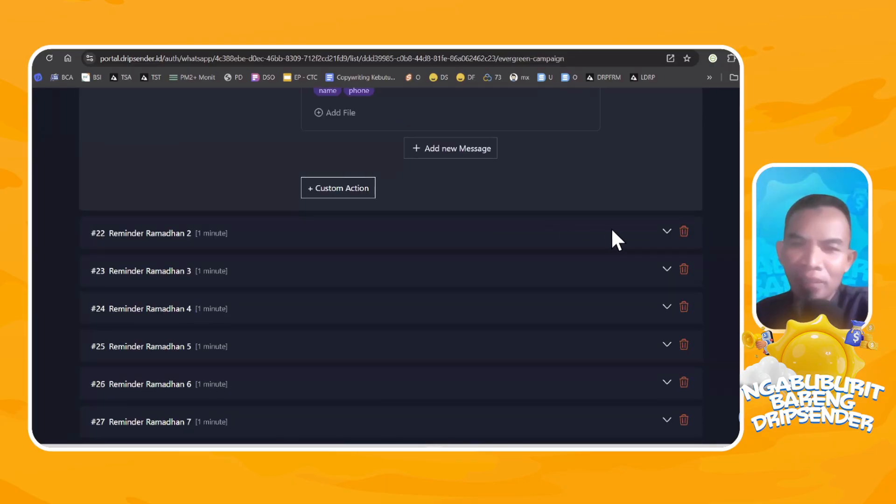
{"action": "left_click", "coordinate": [667, 233]}
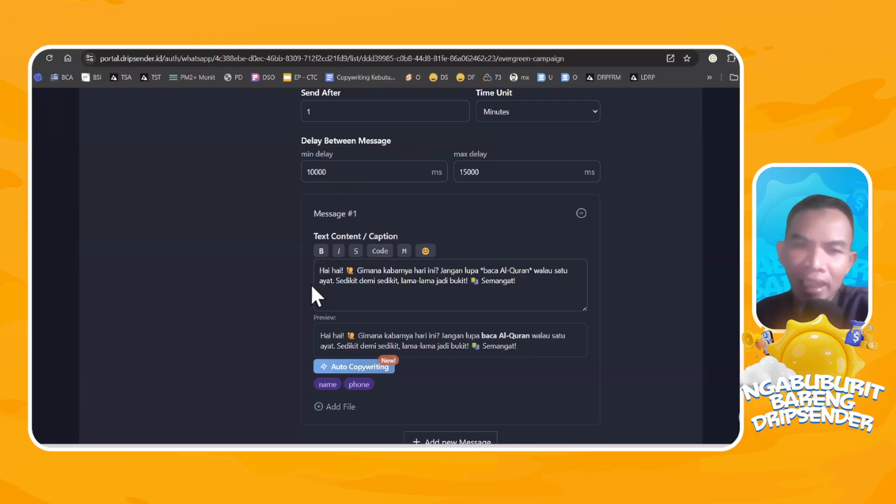
{"action": "scroll", "coordinate": [422, 203], "scroll_direction": "up", "scroll_amount": 4}
{"action": "scroll", "coordinate": [410, 237], "scroll_direction": "up", "scroll_amount": 2}
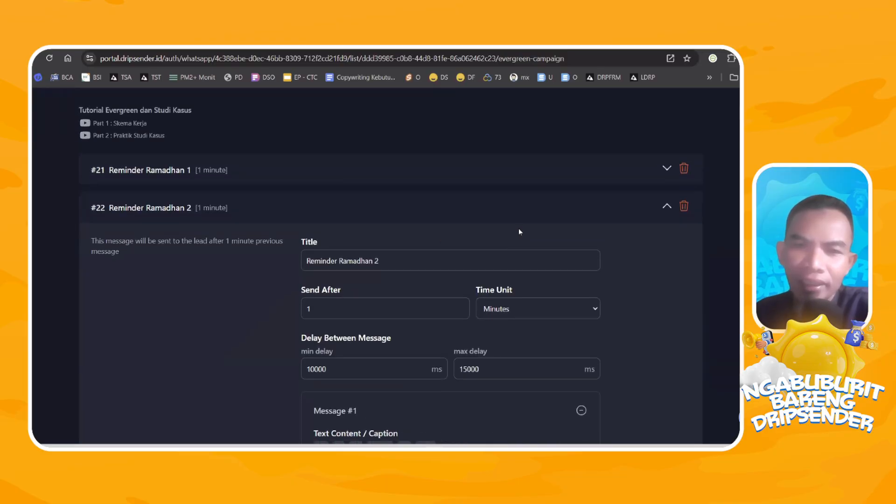
{"action": "scroll", "coordinate": [542, 243], "scroll_direction": "down", "scroll_amount": 4}
{"action": "scroll", "coordinate": [519, 251], "scroll_direction": "up", "scroll_amount": 4}
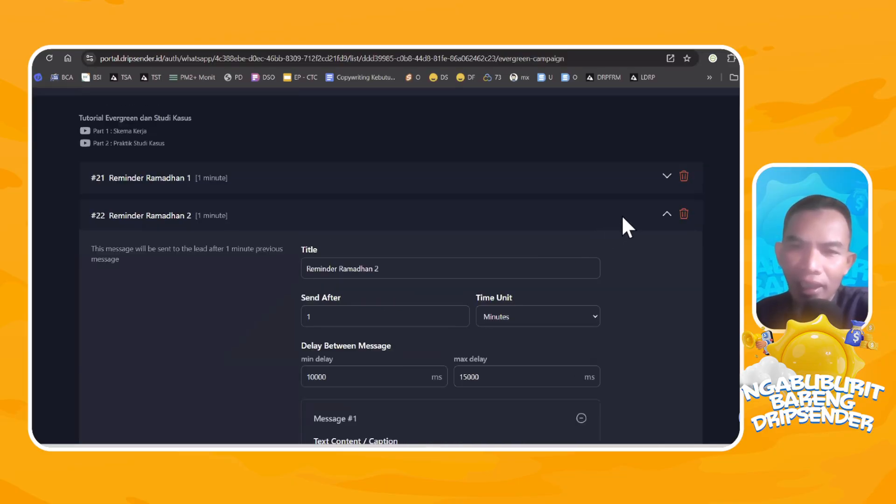
Reopen the Reminder Ramadhan 1 message, examine its greeting text and look over the series of reminders below it.
{"action": "left_click", "coordinate": [666, 176]}
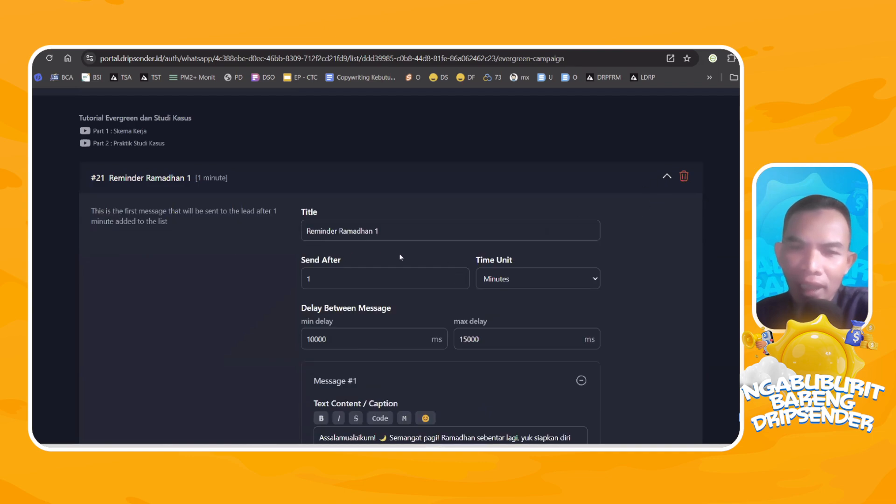
{"action": "scroll", "coordinate": [395, 338], "scroll_direction": "down", "scroll_amount": 2}
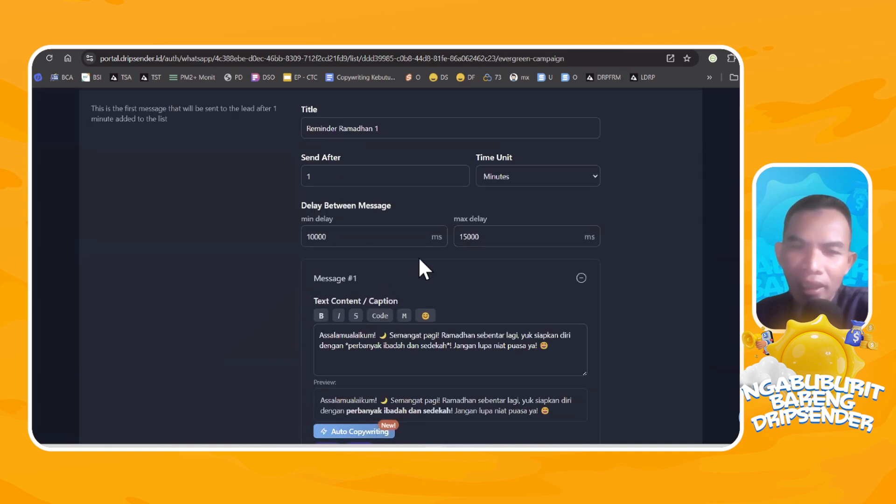
{"action": "double_click", "coordinate": [343, 336]}
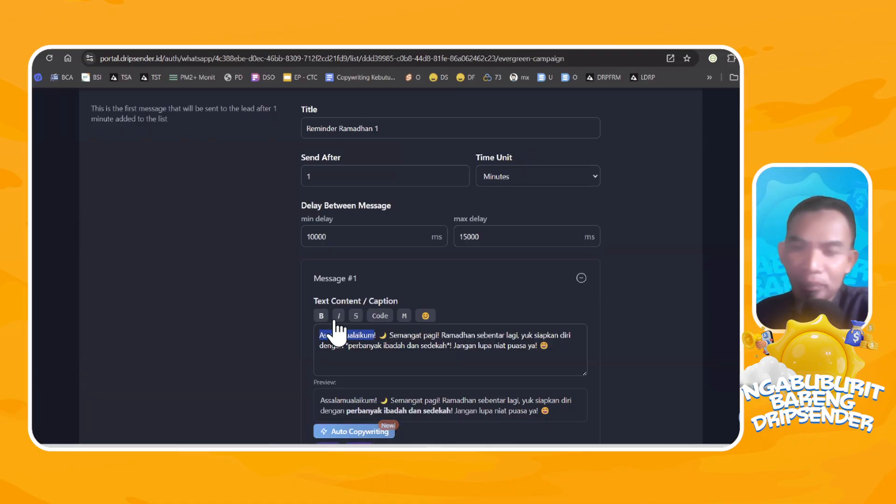
{"action": "scroll", "coordinate": [444, 333], "scroll_direction": "down", "scroll_amount": 4}
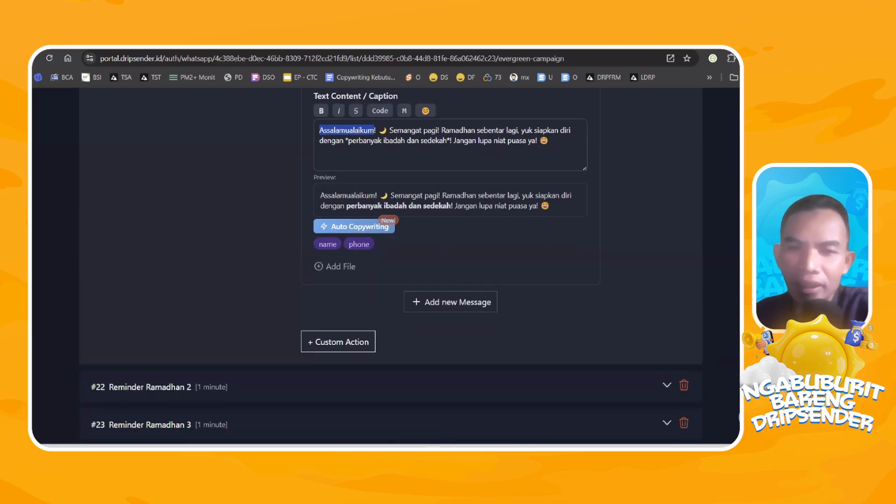
{"action": "scroll", "coordinate": [432, 216], "scroll_direction": "down", "scroll_amount": 3}
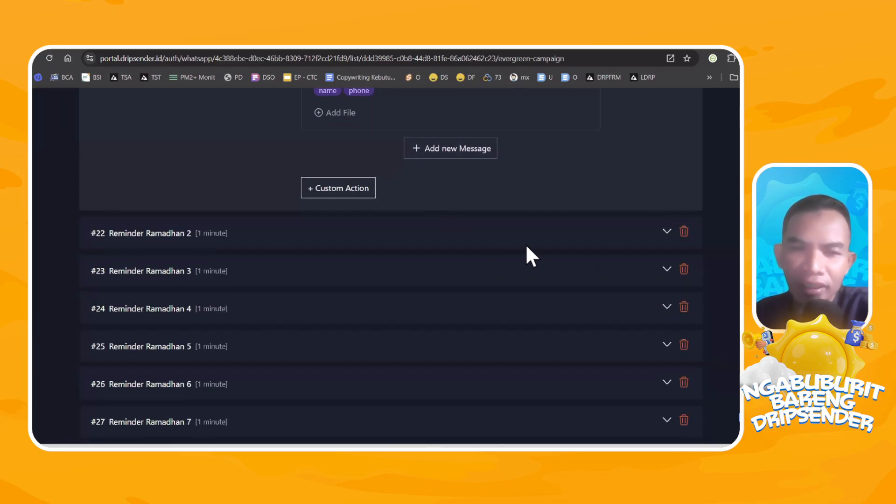
{"action": "scroll", "coordinate": [525, 243], "scroll_direction": "down", "scroll_amount": 2}
{"action": "scroll", "coordinate": [483, 231], "scroll_direction": "up", "scroll_amount": 5}
{"action": "scroll", "coordinate": [480, 232], "scroll_direction": "up", "scroll_amount": 5}
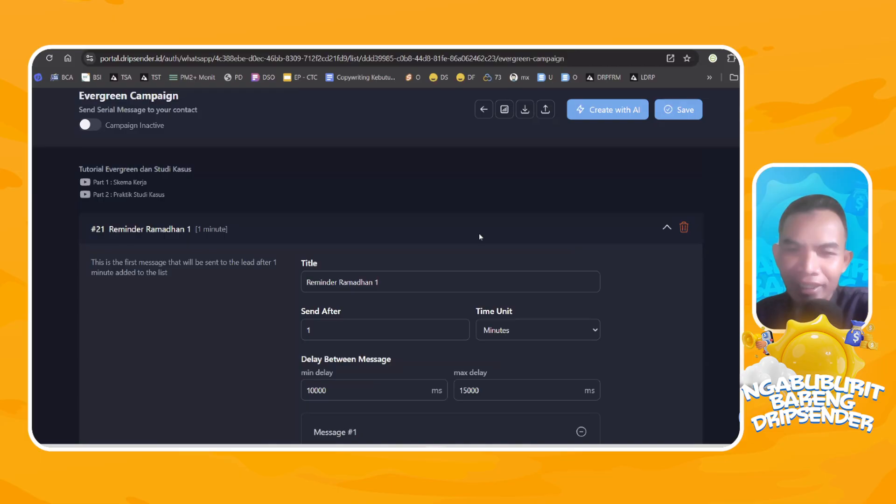
{"action": "left_click", "coordinate": [665, 228]}
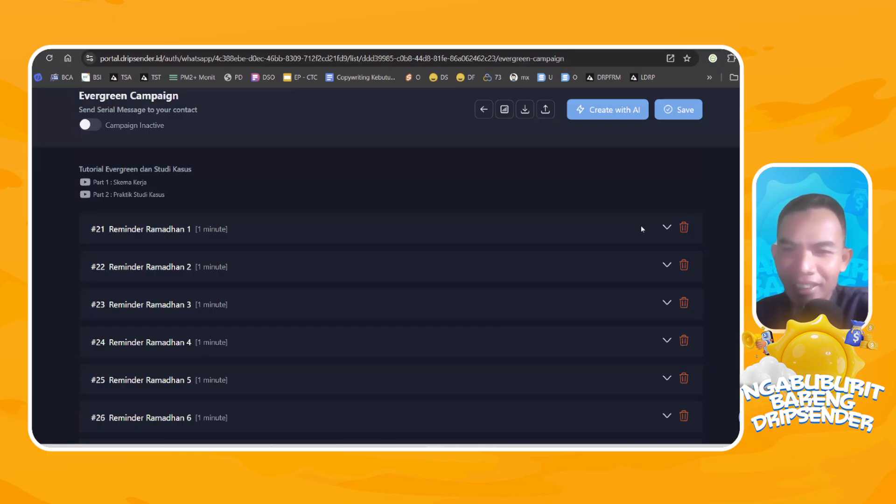
{"action": "left_click", "coordinate": [666, 228]}
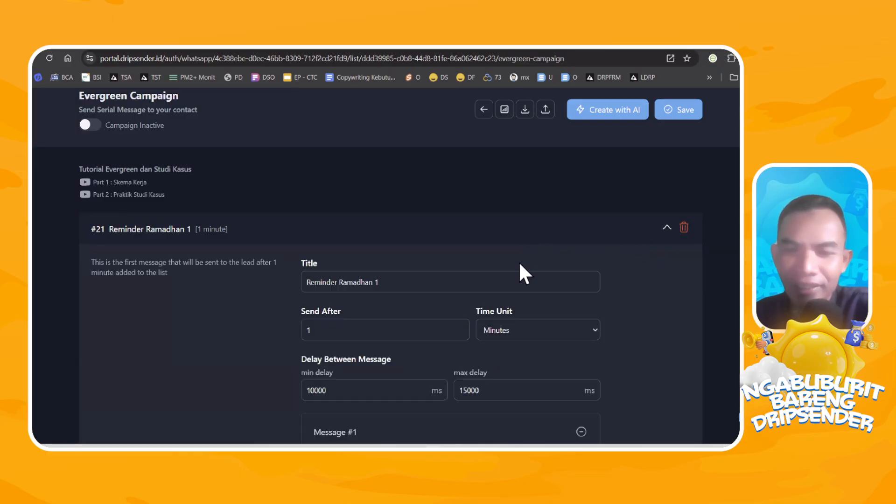
Go back to the RAMADHAN REMINDER list and view the available methods for adding contacts.
{"action": "scroll", "coordinate": [481, 141], "scroll_direction": "up", "scroll_amount": 2}
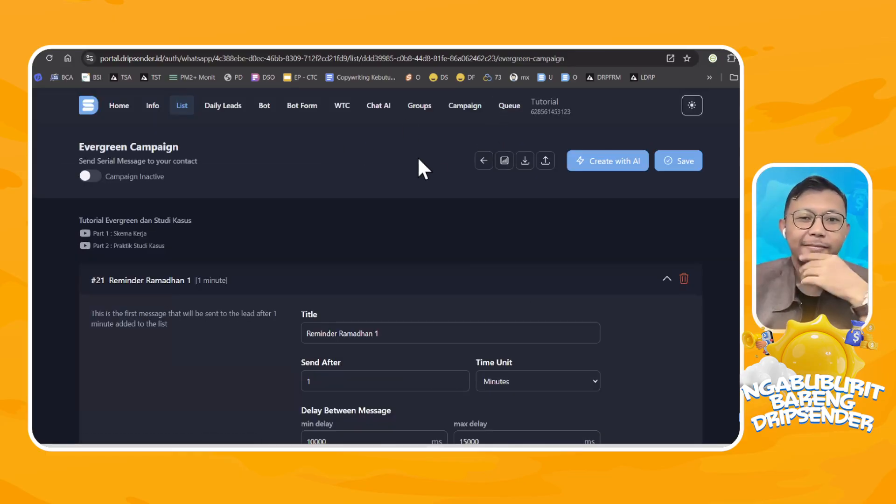
{"action": "left_click", "coordinate": [182, 107]}
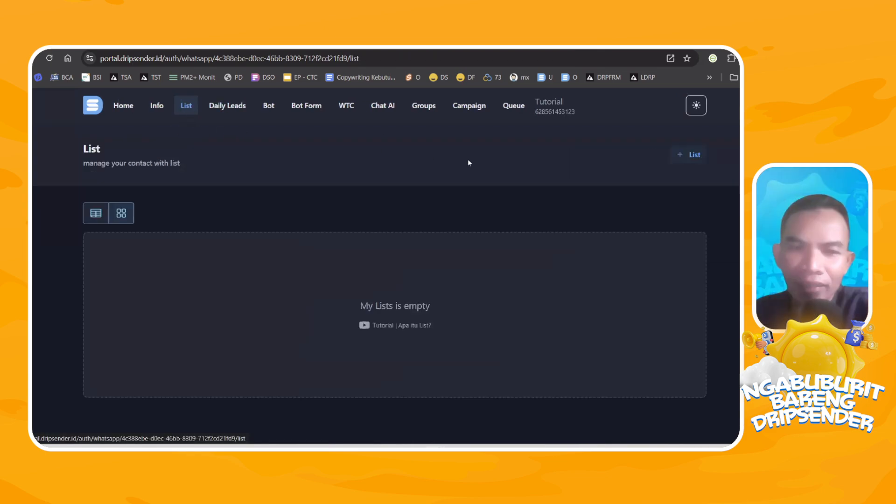
{"action": "left_click", "coordinate": [255, 291]}
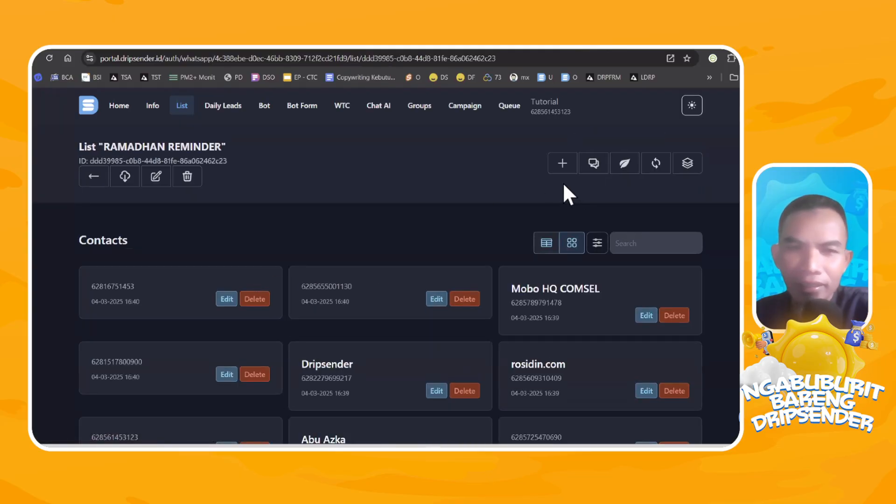
{"action": "left_click", "coordinate": [561, 165]}
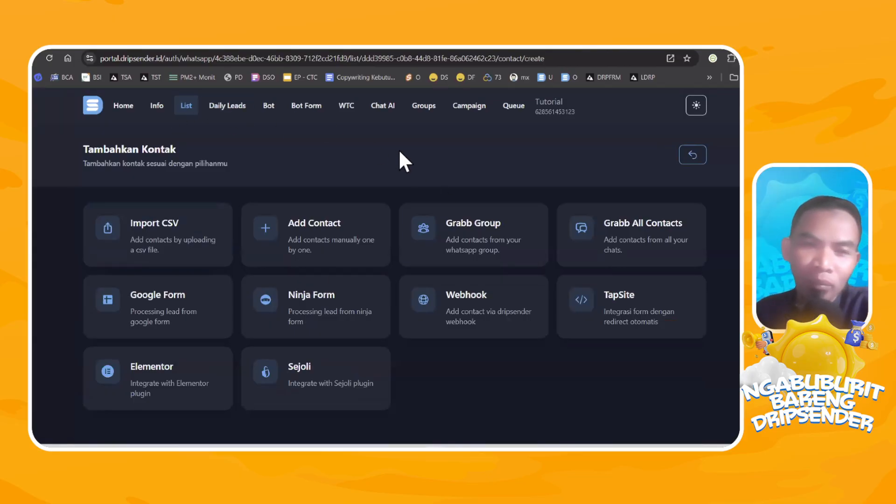
Reopen the Evergreen Campaign of the RAMADHAN REMINDER list and go through its reminders to the end of the series.
{"action": "left_click", "coordinate": [185, 106]}
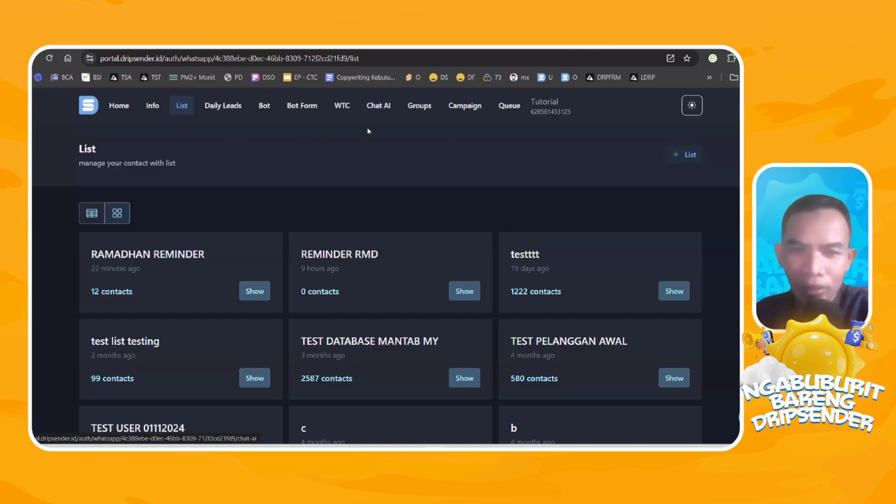
{"action": "left_click", "coordinate": [255, 291]}
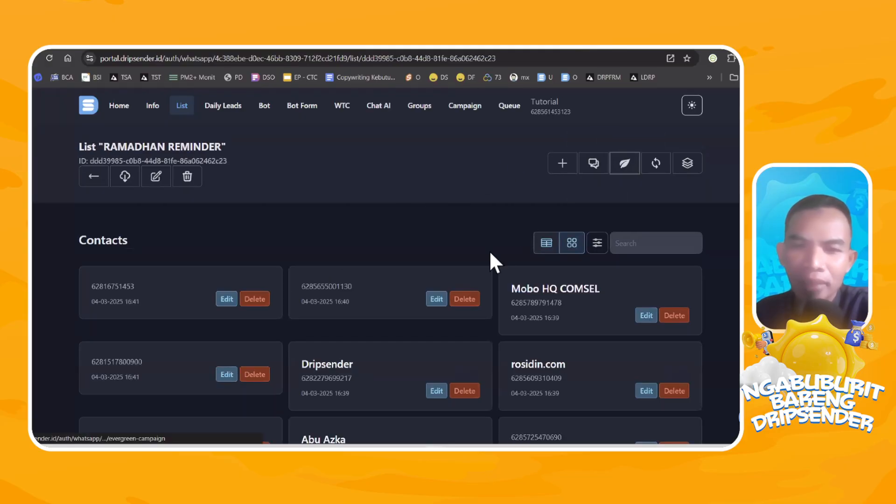
{"action": "scroll", "coordinate": [366, 242], "scroll_direction": "down", "scroll_amount": 15}
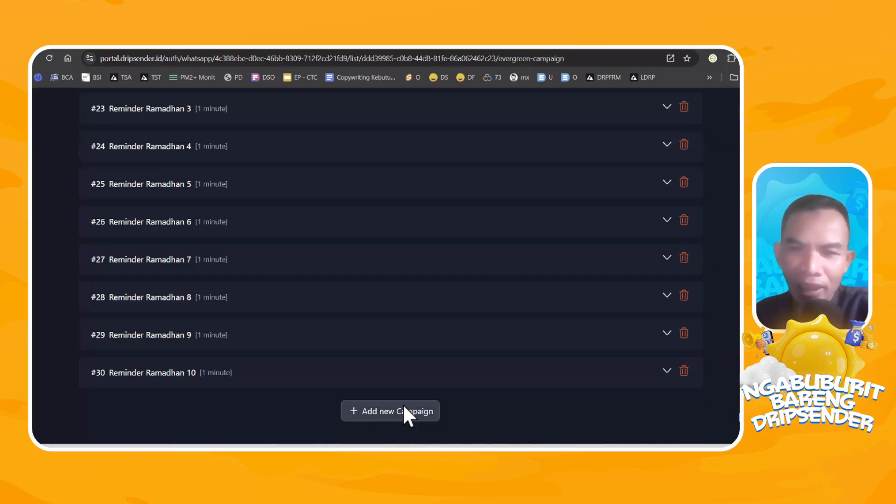
{"action": "scroll", "coordinate": [402, 404], "scroll_direction": "up", "scroll_amount": 4}
{"action": "scroll", "coordinate": [403, 404], "scroll_direction": "down", "scroll_amount": 4}
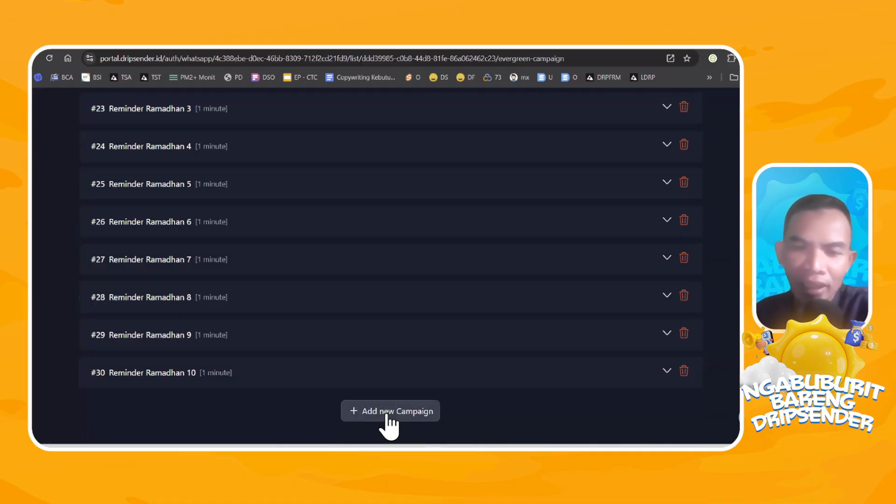
{"action": "scroll", "coordinate": [354, 413], "scroll_direction": "up", "scroll_amount": 5}
{"action": "scroll", "coordinate": [351, 411], "scroll_direction": "down", "scroll_amount": 5}
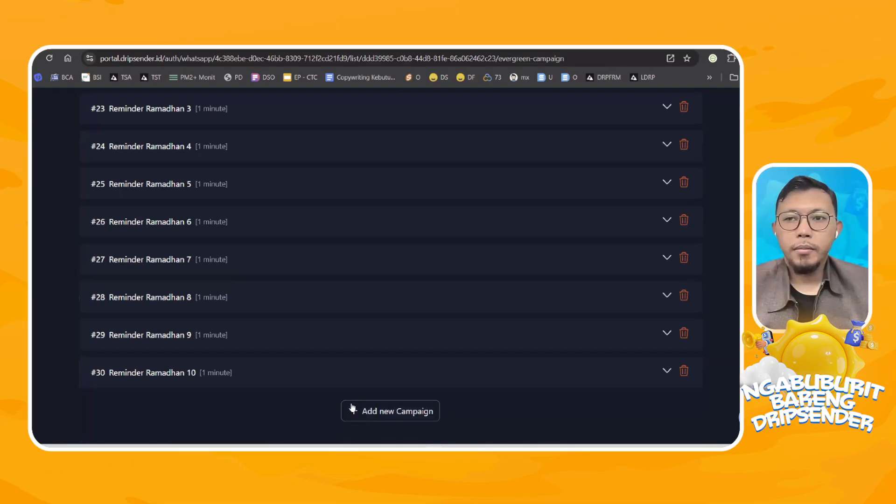
Add a new campaign message after Reminder Ramadhan 10 and set its time unit to Minutes.
{"action": "left_click", "coordinate": [385, 413]}
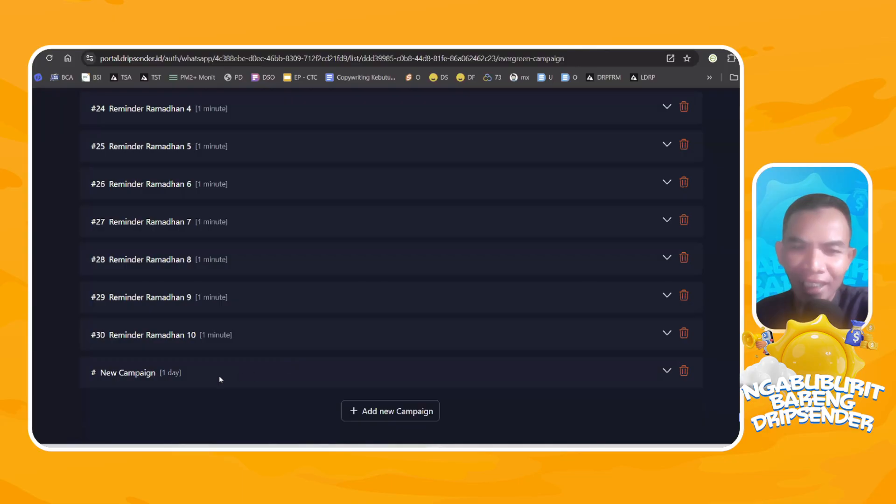
{"action": "left_click", "coordinate": [581, 379]}
{"action": "scroll", "coordinate": [443, 280], "scroll_direction": "down", "scroll_amount": 3}
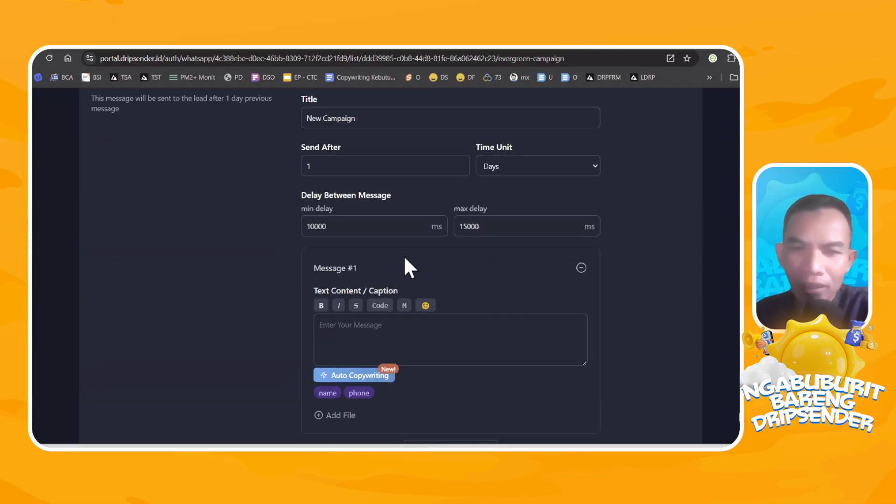
{"action": "left_click", "coordinate": [538, 166]}
{"action": "left_click", "coordinate": [532, 187]}
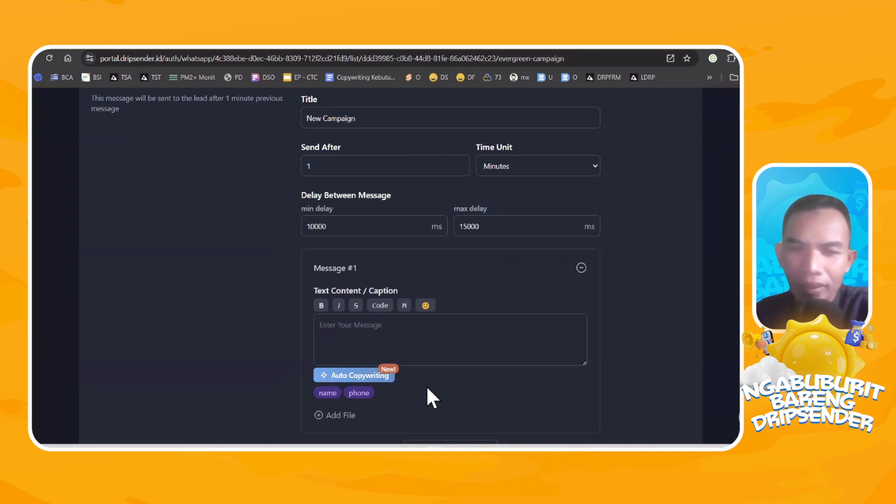
Write "Terimakasih sudah mengikuti Daily Ramadhan Reminder" as the text content of the new campaign's Message #1.
{"action": "left_click", "coordinate": [409, 331]}
{"action": "type", "text": "T"}
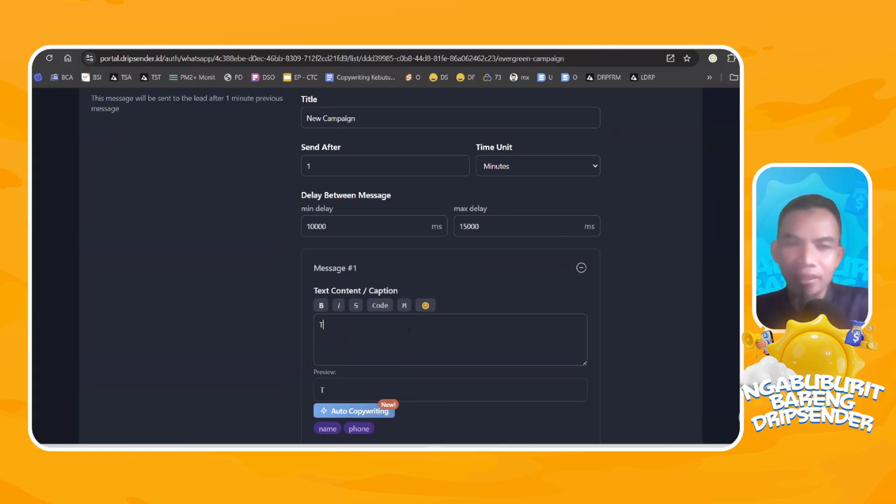
{"action": "type", "text": "erimakasih s"}
{"action": "scroll", "coordinate": [404, 411], "scroll_direction": "down", "scroll_amount": 1}
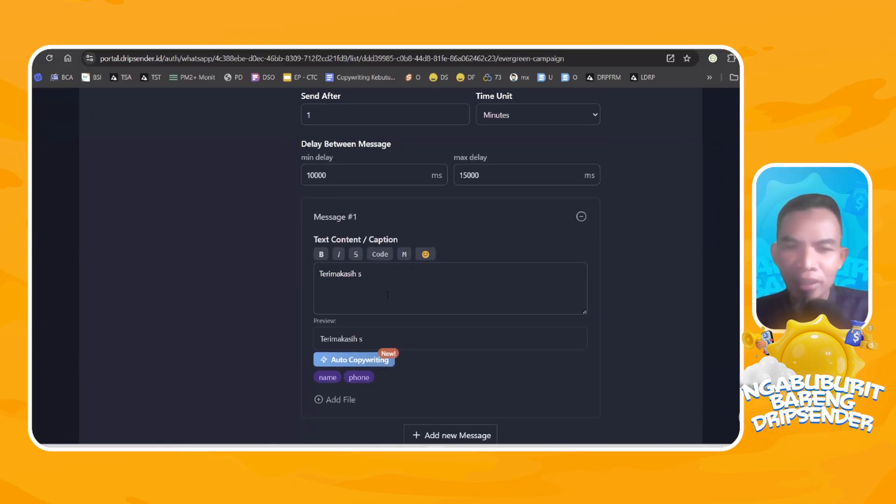
{"action": "key", "text": "BackSpace"}
{"action": "type", "text": "sudah meng"}
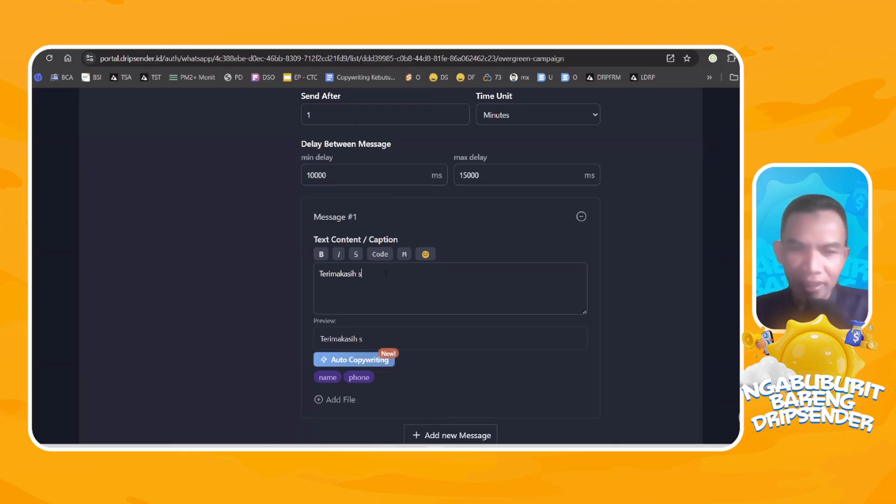
{"action": "type", "text": "i "}
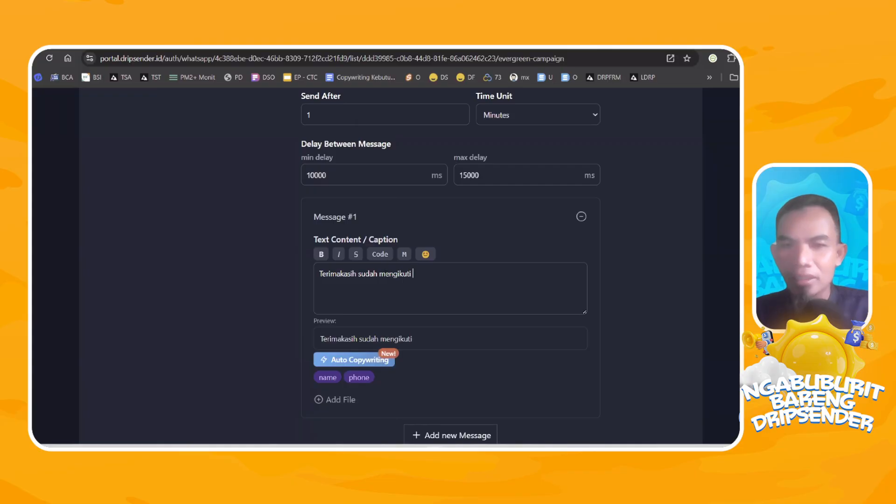
{"action": "type", "text": "Ramadhan"}
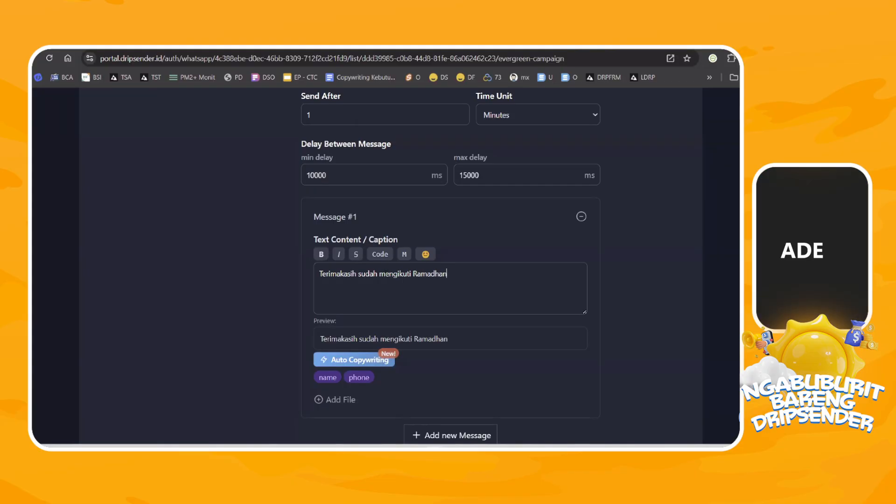
{"action": "key", "text": "ctrl+BackSpace"}
{"action": "type", "text": "Daily Ramad"}
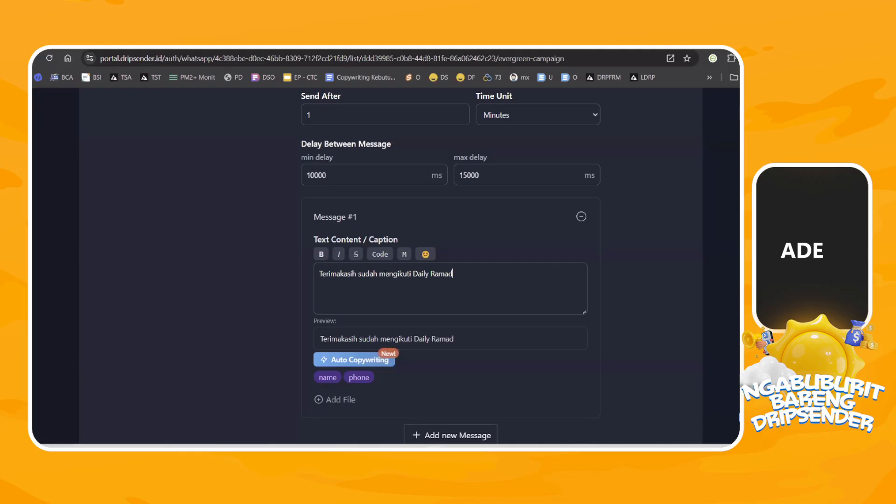
{"action": "type", "text": "han Reminder"}
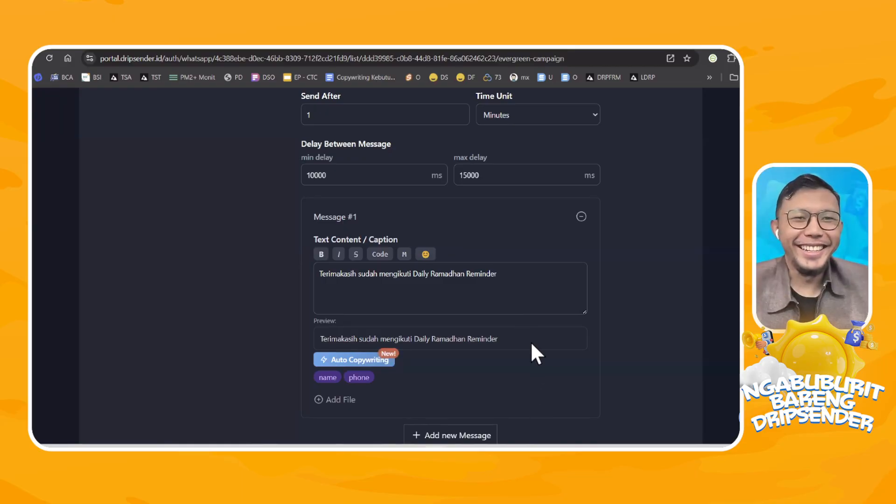
Leave the Evergreen Campaign and look through the waiting and sent messages in the queue.
{"action": "scroll", "coordinate": [532, 336], "scroll_direction": "up", "scroll_amount": 15}
{"action": "scroll", "coordinate": [538, 329], "scroll_direction": "down", "scroll_amount": 7}
{"action": "scroll", "coordinate": [538, 323], "scroll_direction": "up", "scroll_amount": 10}
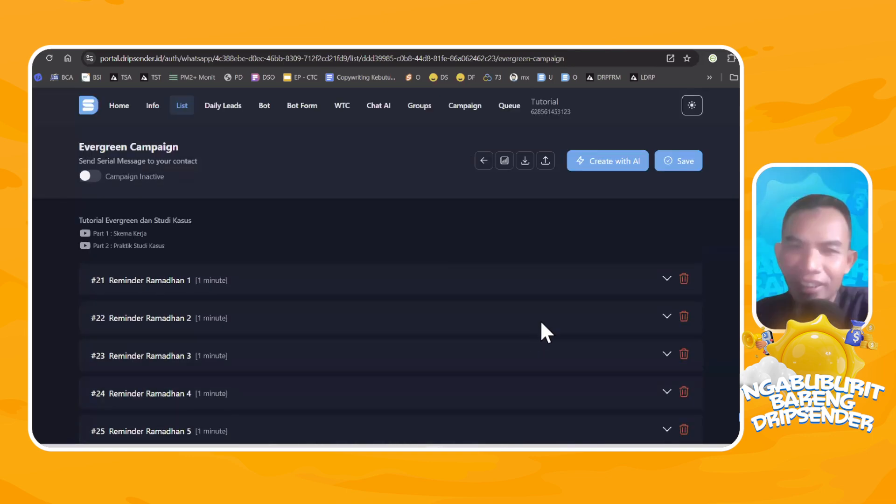
{"action": "left_click", "coordinate": [509, 107]}
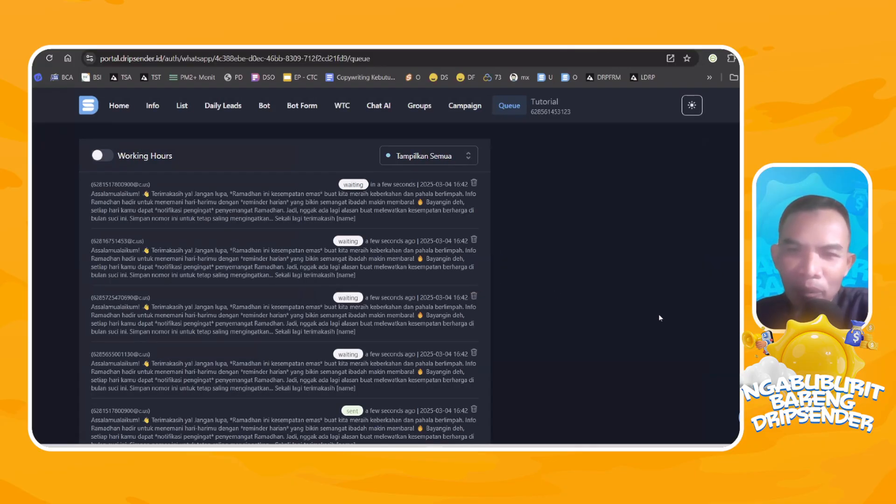
{"action": "scroll", "coordinate": [517, 292], "scroll_direction": "down", "scroll_amount": 3}
{"action": "scroll", "coordinate": [518, 299], "scroll_direction": "up", "scroll_amount": 3}
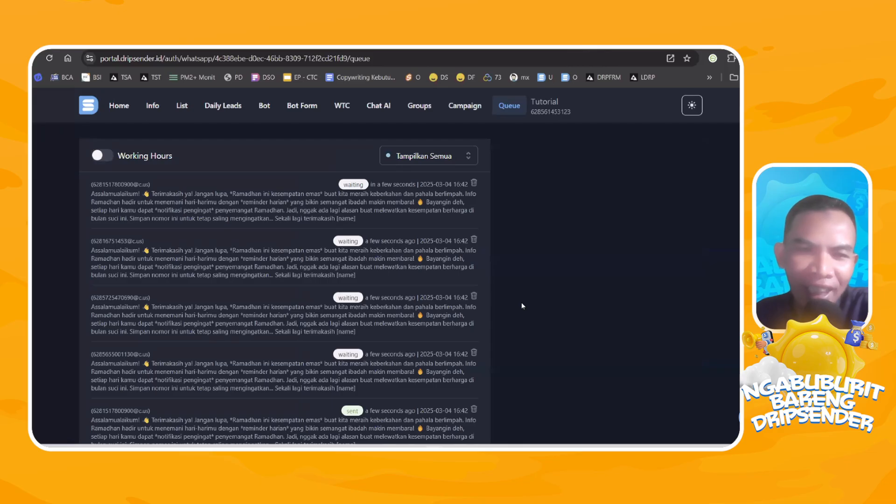
{"action": "scroll", "coordinate": [516, 309], "scroll_direction": "down", "scroll_amount": 5}
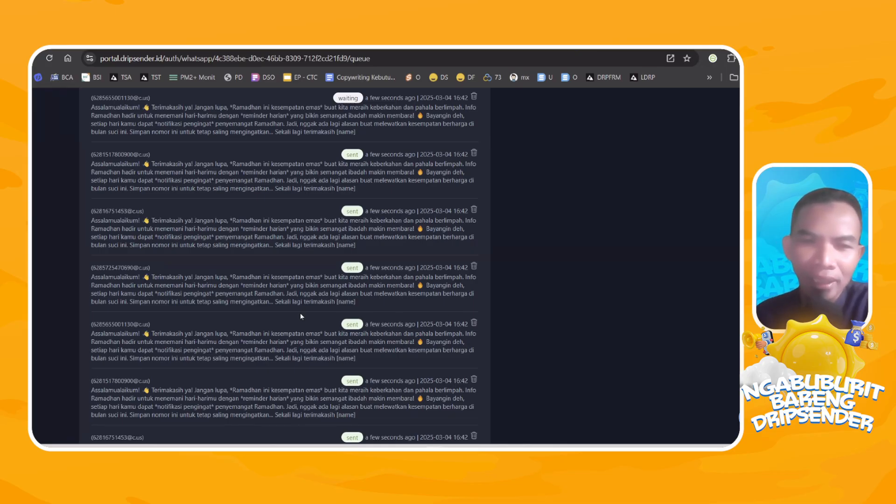
{"action": "scroll", "coordinate": [369, 320], "scroll_direction": "up", "scroll_amount": 6}
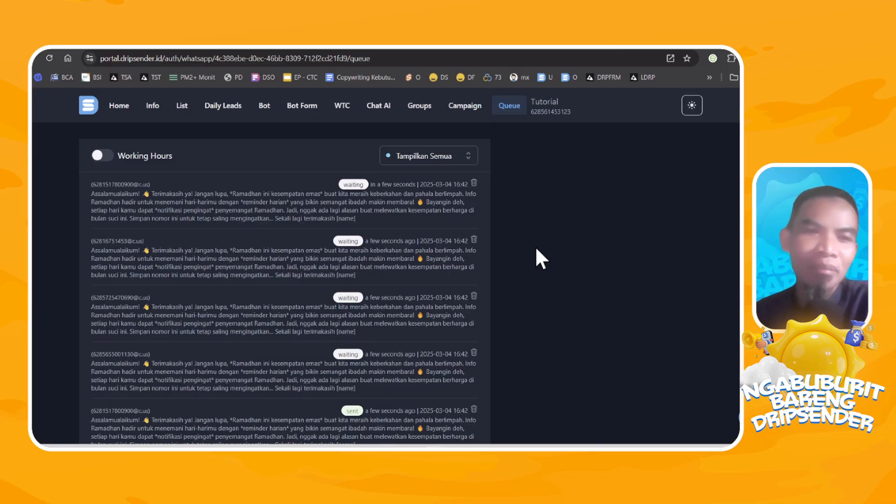
{"action": "scroll", "coordinate": [381, 233], "scroll_direction": "down", "scroll_amount": 4}
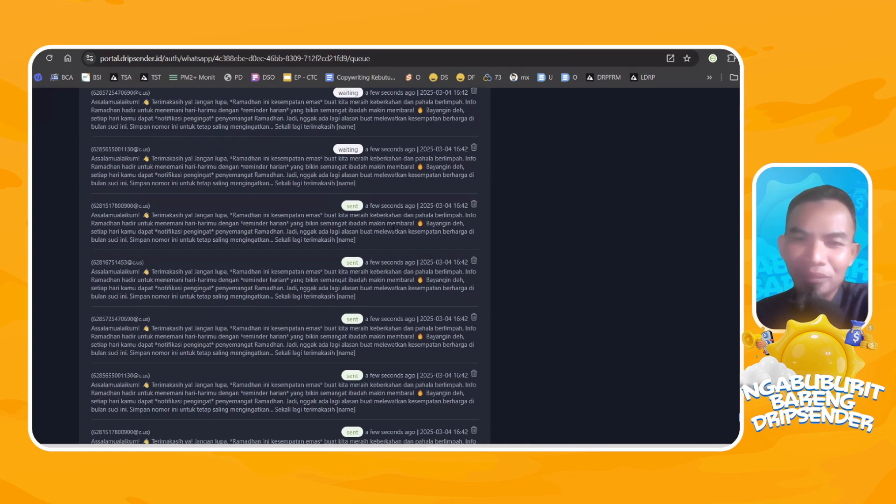
{"action": "scroll", "coordinate": [394, 226], "scroll_direction": "up", "scroll_amount": 5}
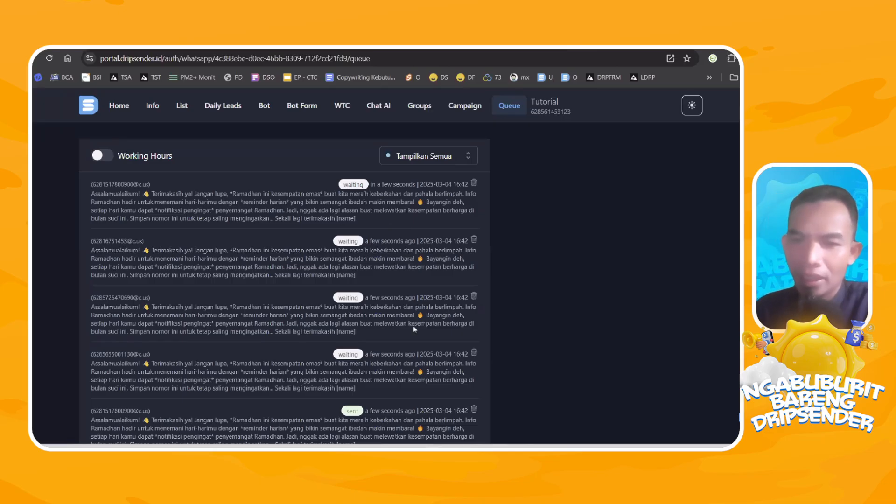
Switch to the mirrored phone's WhatsApp and check the chat lists of its different accounts for the Ramadhan reminder messages.
{"action": "key", "text": "alt+Tab"}
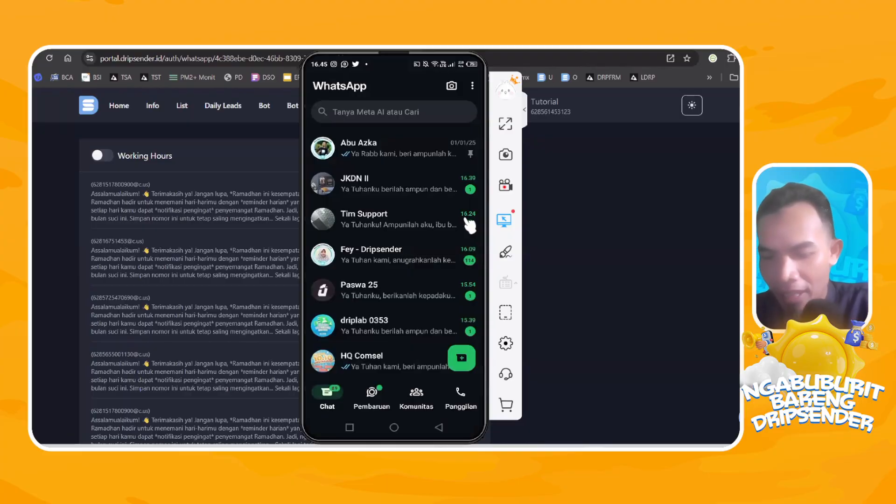
{"action": "scroll", "coordinate": [469, 226], "scroll_direction": "down", "scroll_amount": 2}
{"action": "scroll", "coordinate": [469, 225], "scroll_direction": "up", "scroll_amount": 2}
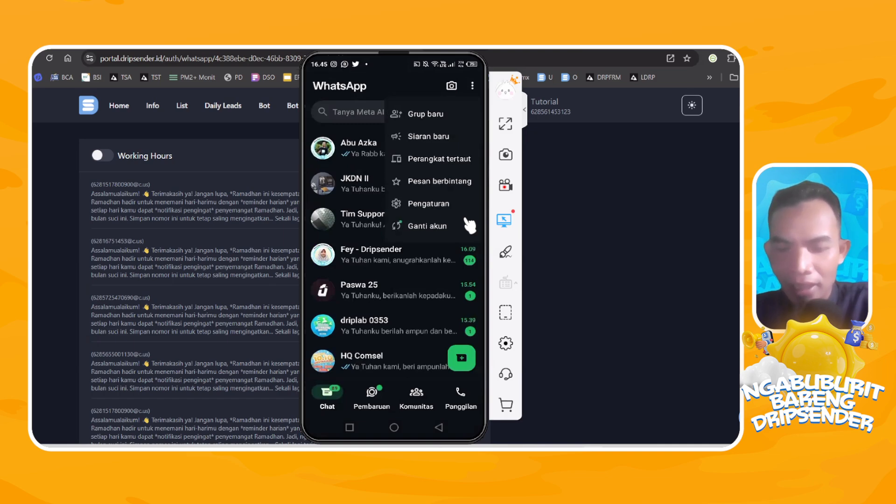
{"action": "left_click", "coordinate": [469, 226]}
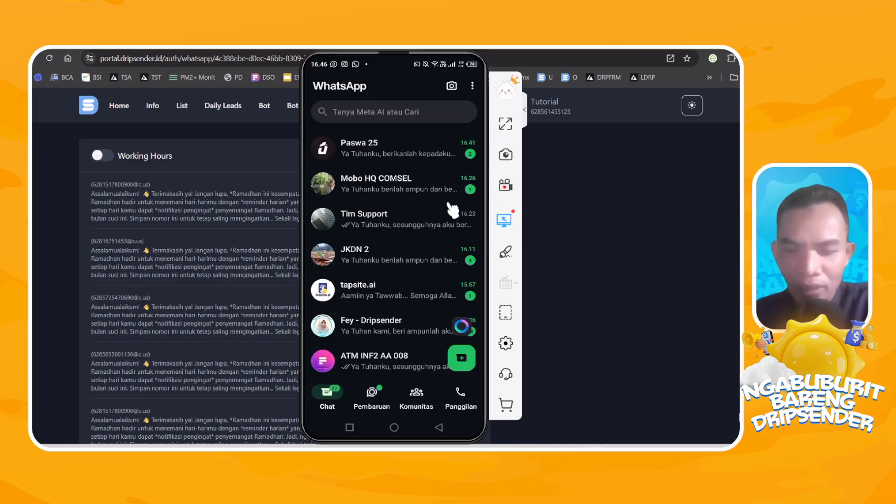
{"action": "scroll", "coordinate": [451, 210], "scroll_direction": "down", "scroll_amount": 3}
{"action": "scroll", "coordinate": [451, 209], "scroll_direction": "down", "scroll_amount": 3}
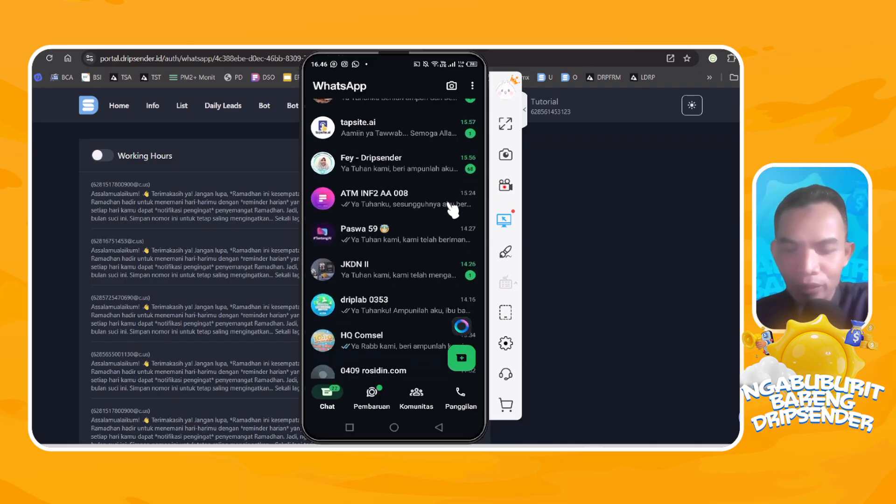
{"action": "scroll", "coordinate": [452, 210], "scroll_direction": "up", "scroll_amount": 5}
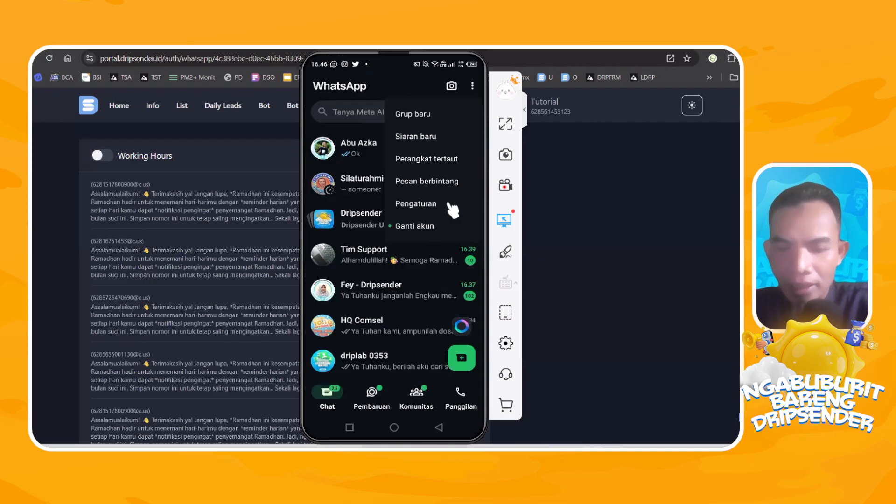
{"action": "left_click", "coordinate": [450, 206]}
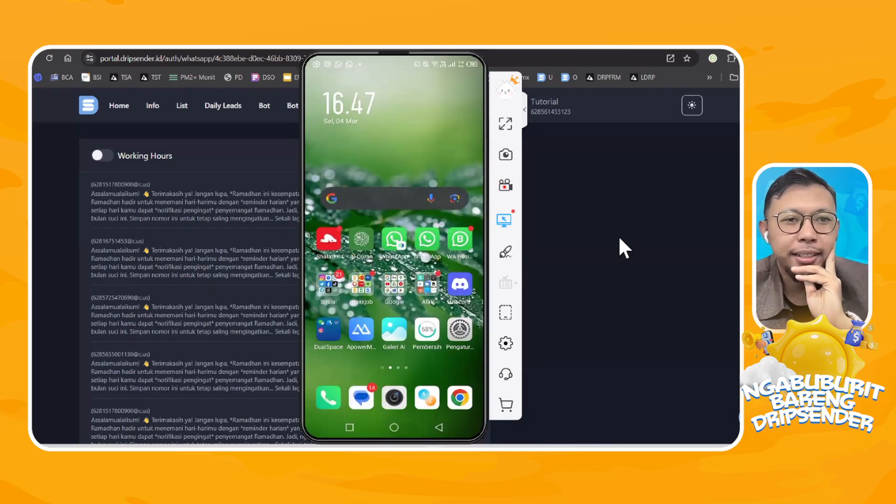
Return from the mirrored phone to the Dripsender queue and review the statuses of the Ramadhan reminder messages.
{"action": "left_click", "coordinate": [591, 447]}
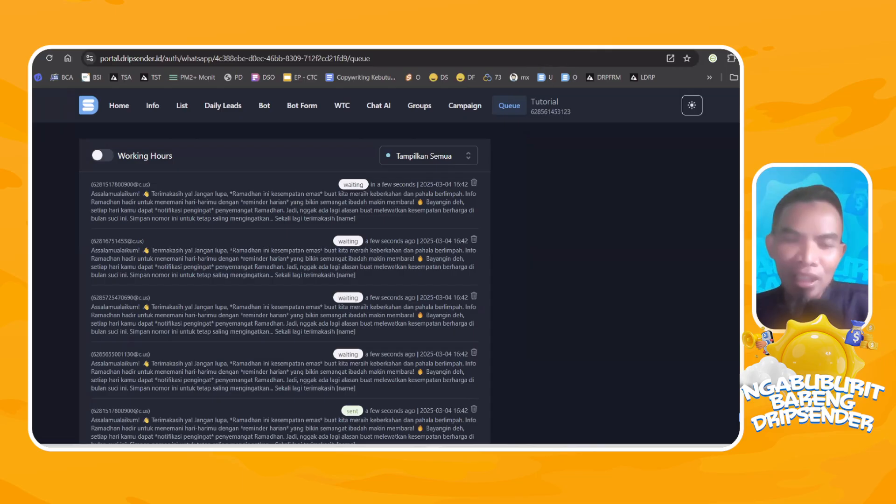
{"action": "scroll", "coordinate": [496, 250], "scroll_direction": "down", "scroll_amount": 3}
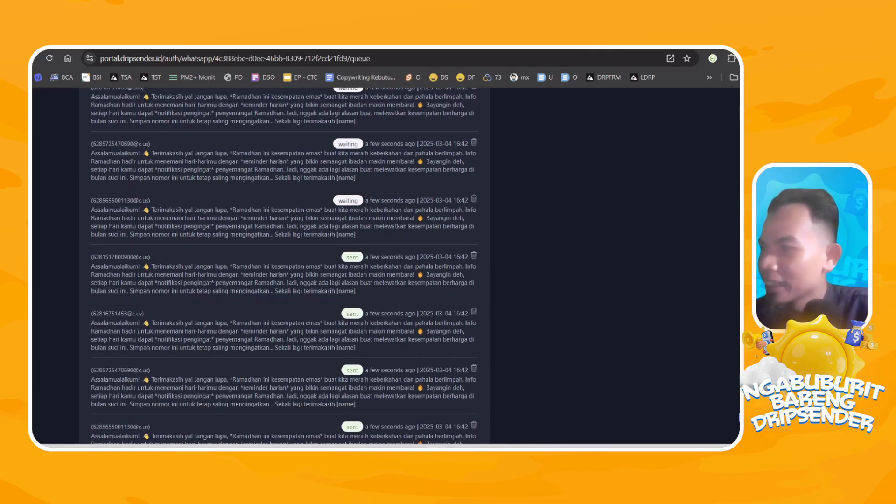
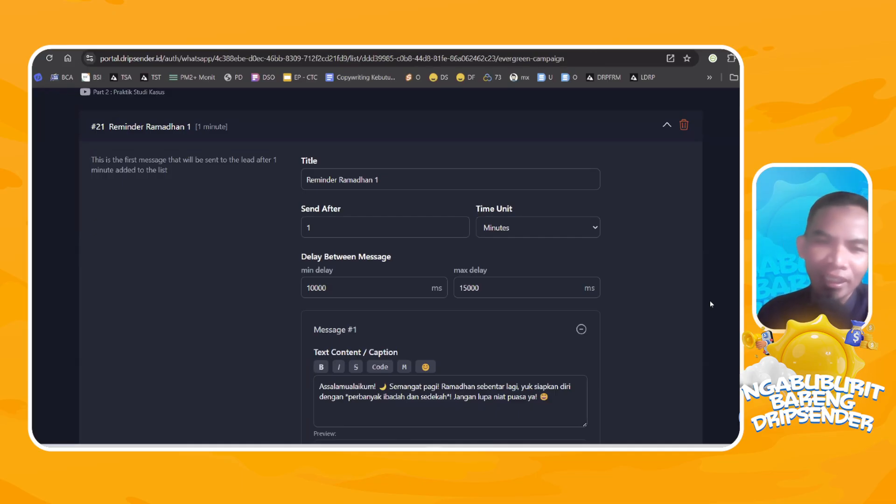
Review the send time, message delays and text content of Reminder Ramadhan 1.
{"action": "scroll", "coordinate": [589, 299], "scroll_direction": "down", "scroll_amount": 3}
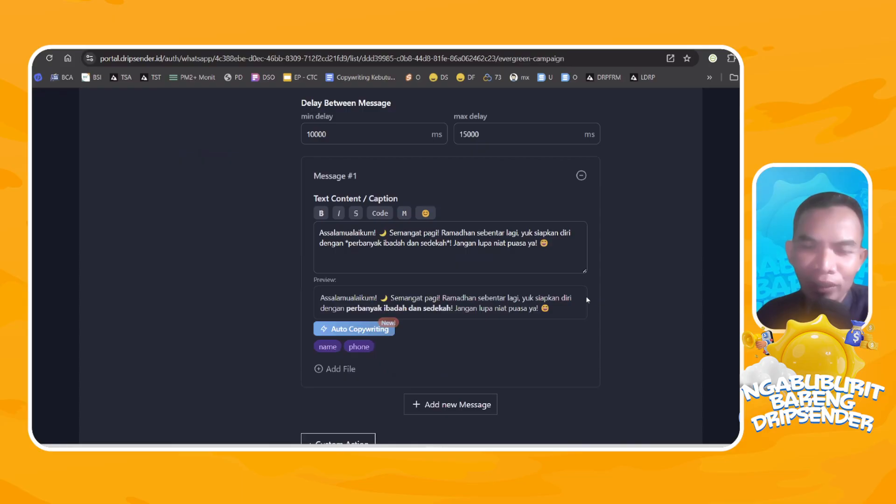
{"action": "scroll", "coordinate": [584, 293], "scroll_direction": "down", "scroll_amount": 4}
{"action": "scroll", "coordinate": [581, 280], "scroll_direction": "up", "scroll_amount": 6}
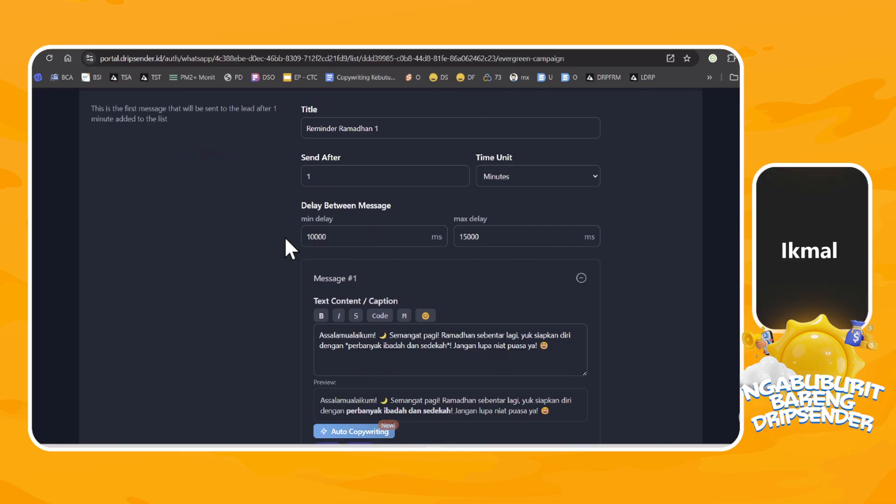
{"action": "left_click", "coordinate": [315, 238]}
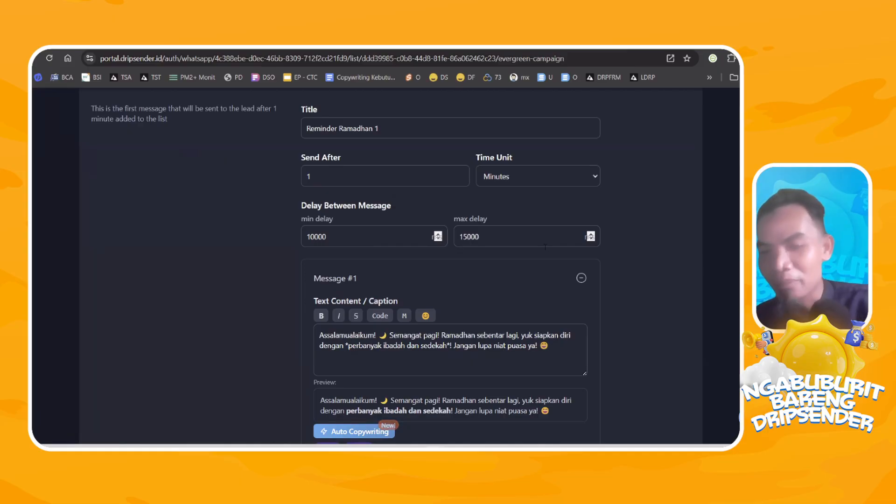
{"action": "scroll", "coordinate": [535, 247], "scroll_direction": "up", "scroll_amount": 3}
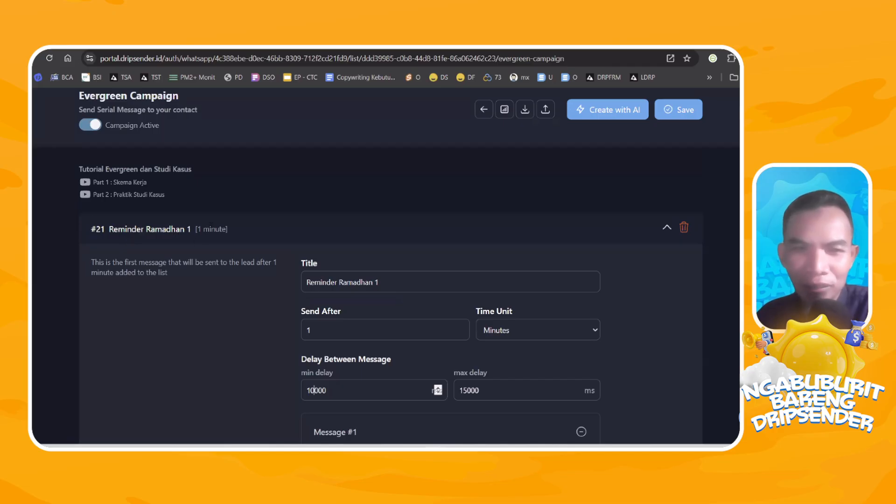
Collapse Reminder Ramadhan 1 and look through the campaign sequence from Reminder Ramadhan 1 to Reminder Ramadhan 10.
{"action": "left_click", "coordinate": [666, 228]}
{"action": "scroll", "coordinate": [327, 236], "scroll_direction": "down", "scroll_amount": 4}
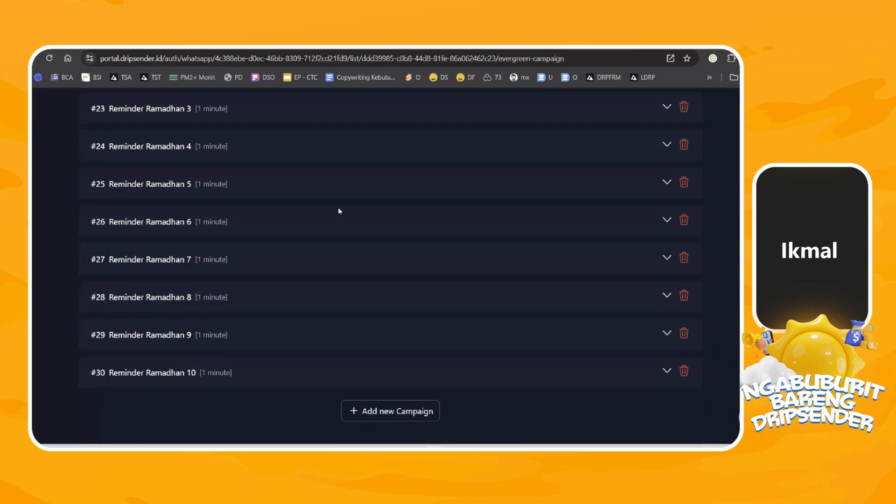
{"action": "scroll", "coordinate": [346, 214], "scroll_direction": "up", "scroll_amount": 5}
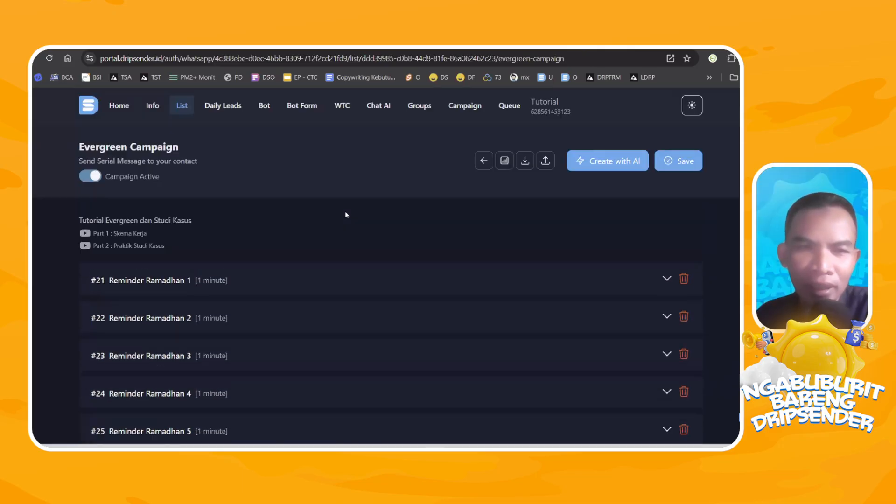
{"action": "scroll", "coordinate": [300, 231], "scroll_direction": "down", "scroll_amount": 2}
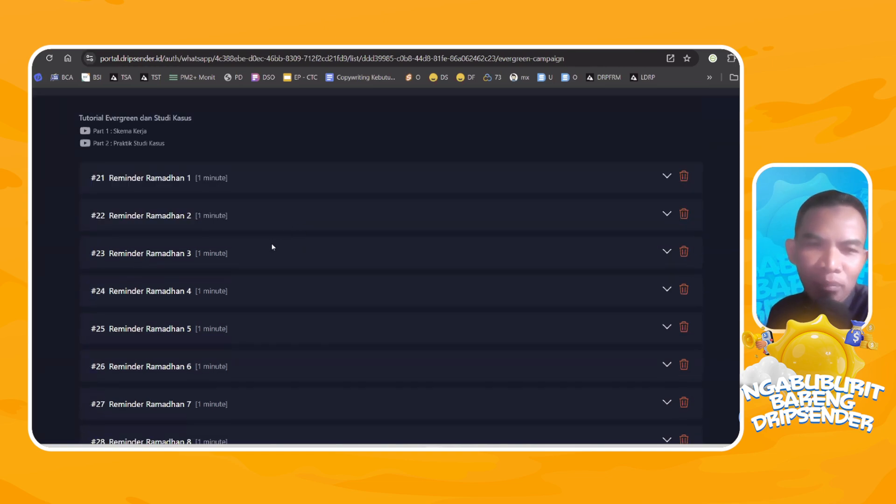
{"action": "scroll", "coordinate": [144, 203], "scroll_direction": "down", "scroll_amount": 3}
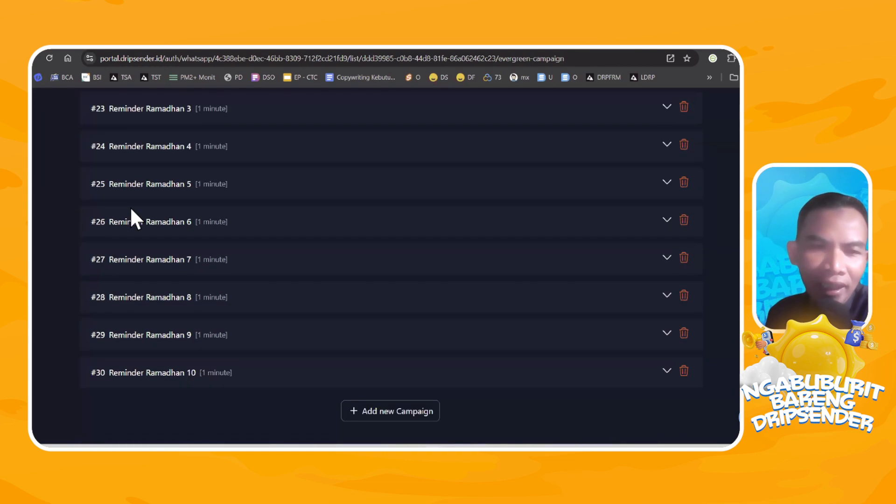
{"action": "scroll", "coordinate": [139, 272], "scroll_direction": "up", "scroll_amount": 5}
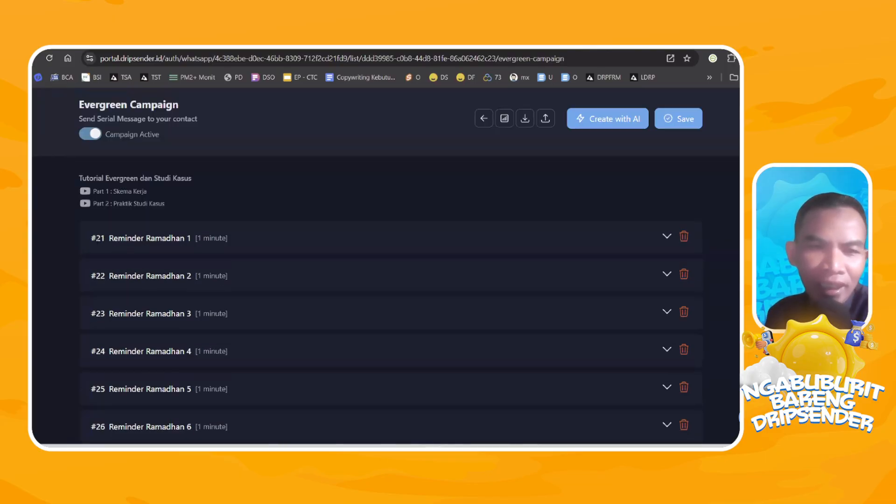
{"action": "scroll", "coordinate": [96, 243], "scroll_direction": "down", "scroll_amount": 1}
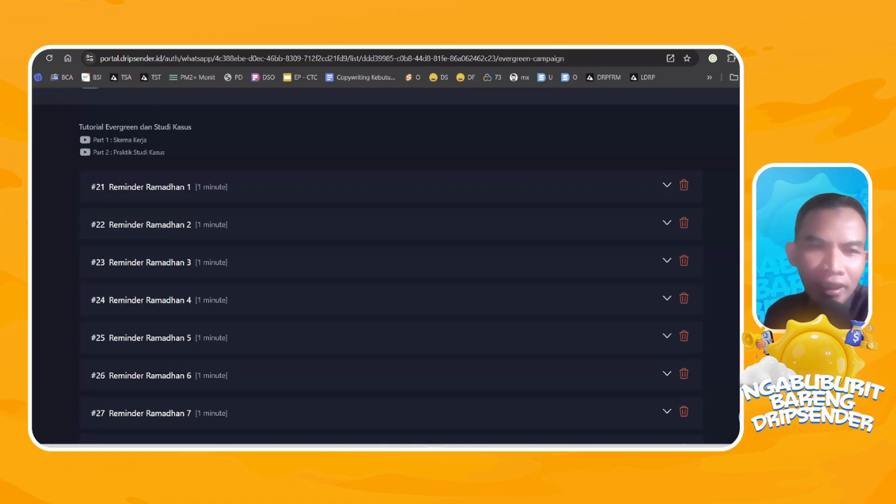
{"action": "scroll", "coordinate": [96, 242], "scroll_direction": "up", "scroll_amount": 1}
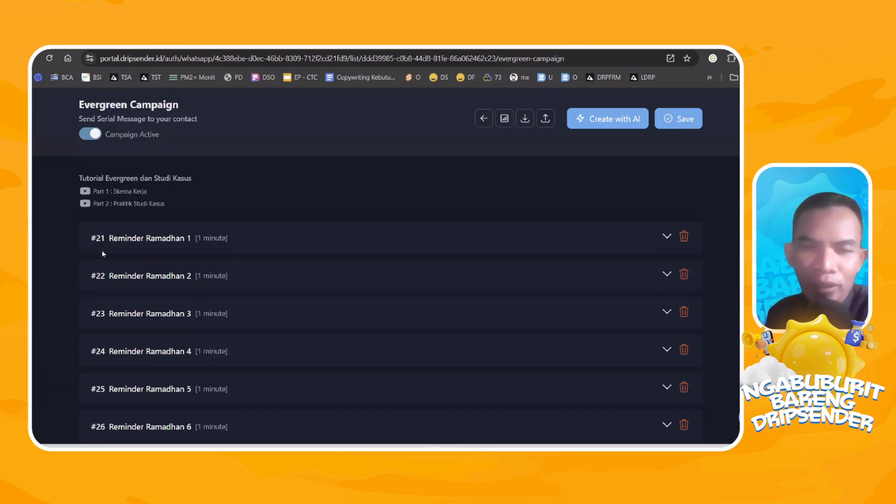
{"action": "scroll", "coordinate": [103, 251], "scroll_direction": "down", "scroll_amount": 4}
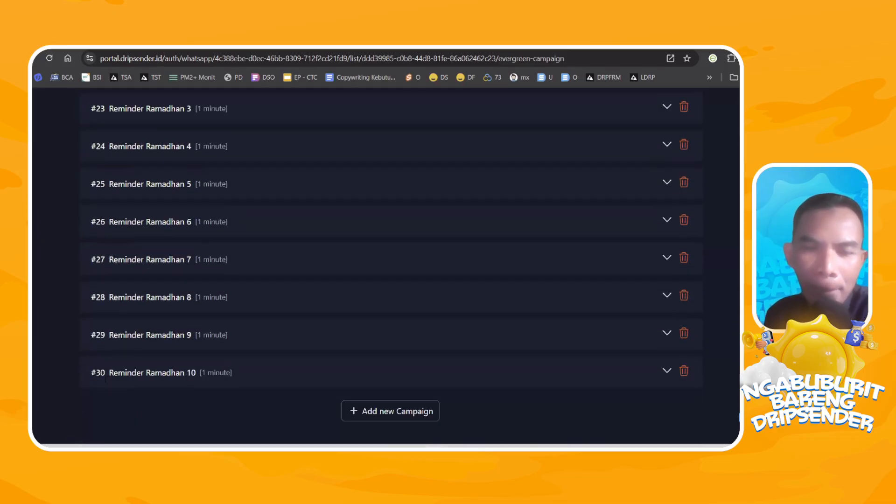
{"action": "scroll", "coordinate": [98, 360], "scroll_direction": "up", "scroll_amount": 4}
{"action": "left_click_drag", "start_coordinate": [91, 240], "coordinate": [105, 240]}
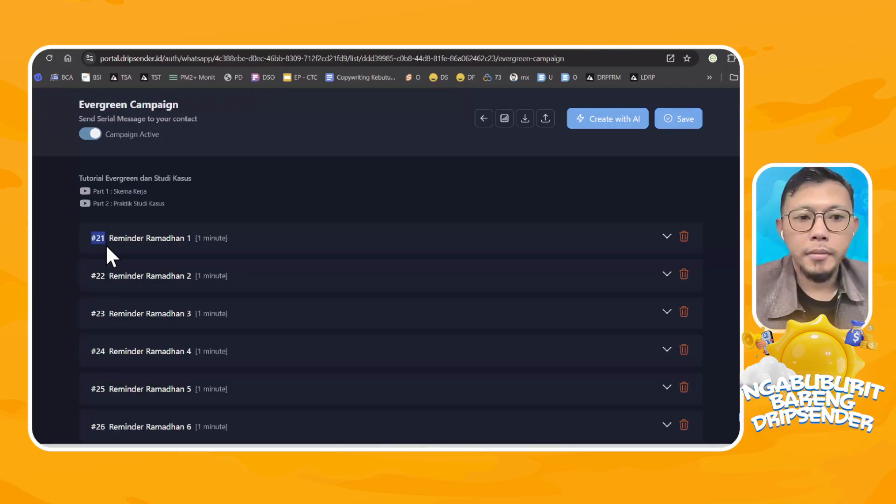
Check the campaign's contact statistics by message stage and status rate, and return to the reminder sequence.
{"action": "left_click", "coordinate": [504, 119]}
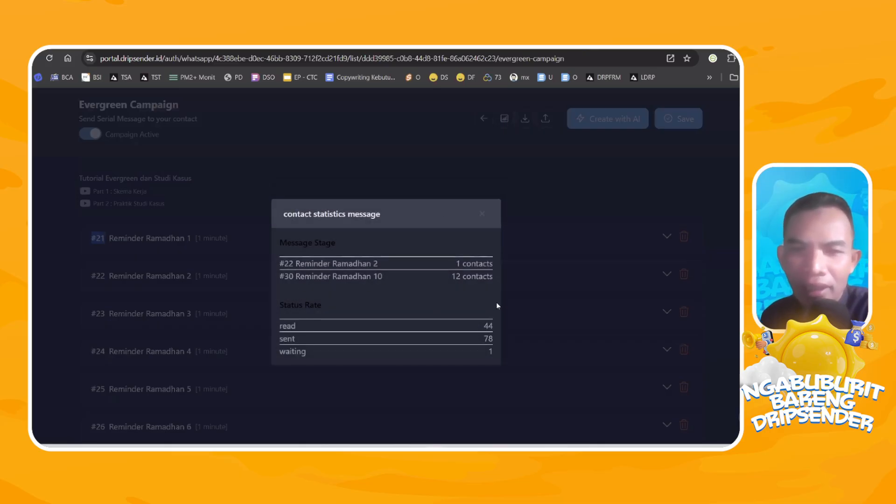
{"action": "left_click", "coordinate": [483, 214]}
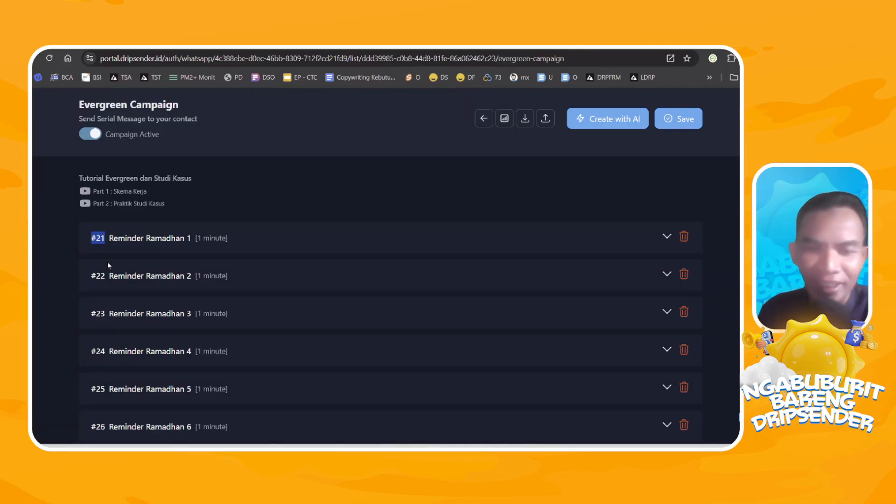
{"action": "scroll", "coordinate": [273, 232], "scroll_direction": "down", "scroll_amount": 3}
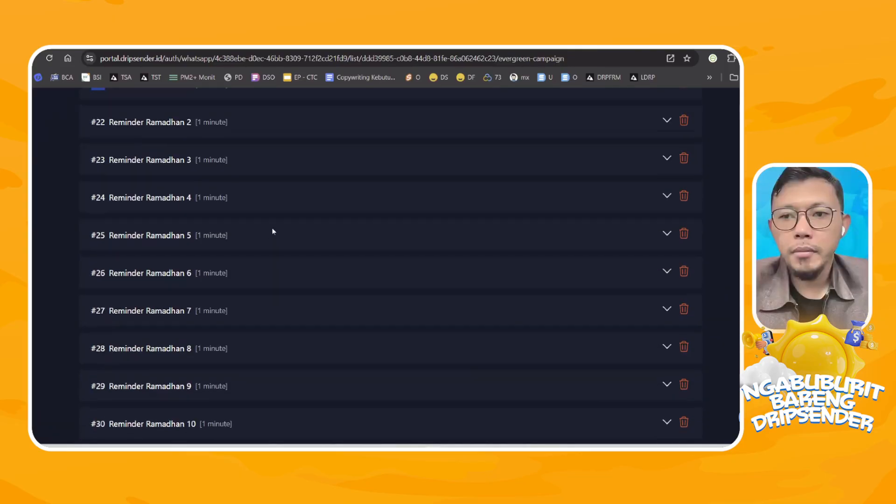
{"action": "scroll", "coordinate": [456, 270], "scroll_direction": "up", "scroll_amount": 4}
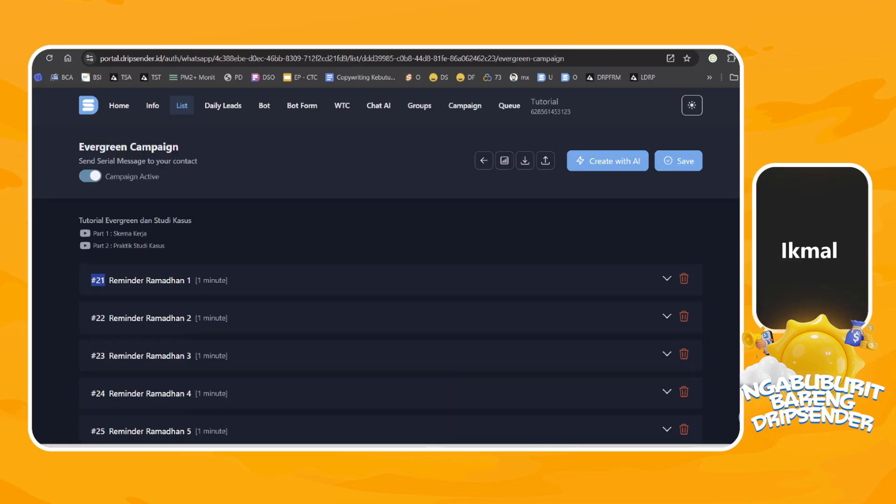
Raise the computer's sound volume in the system quick settings and close them.
{"action": "left_click", "coordinate": [716, 455]}
{"action": "left_click_drag", "start_coordinate": [698, 395], "coordinate": [738, 395]}
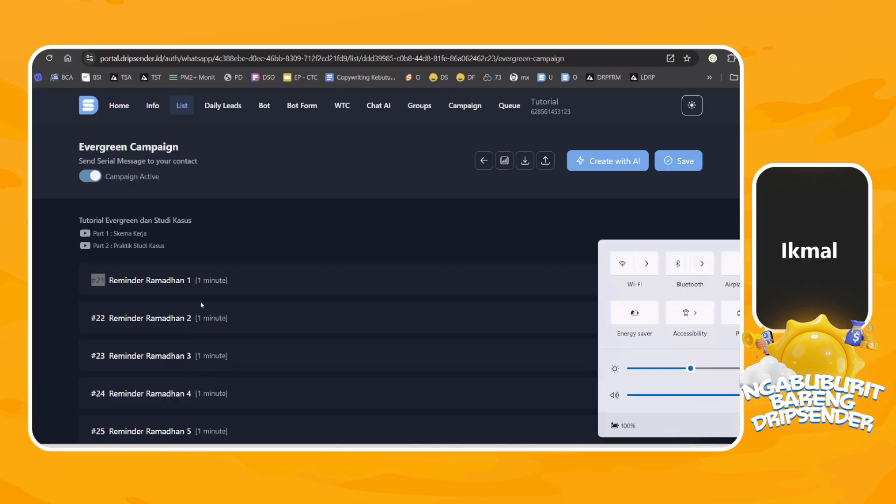
{"action": "left_click", "coordinate": [49, 310]}
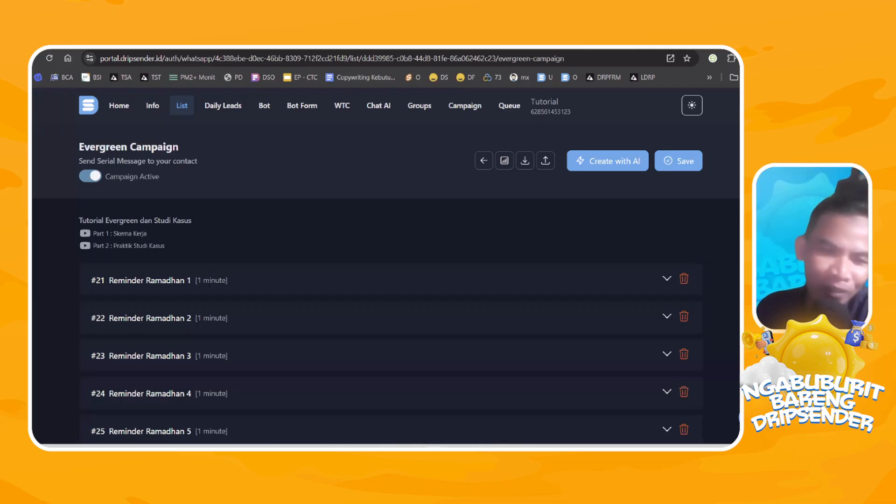
Check the message queue, and reopen the Evergreen Campaign of the RAMADHAN REMINDER list.
{"action": "left_click", "coordinate": [509, 105]}
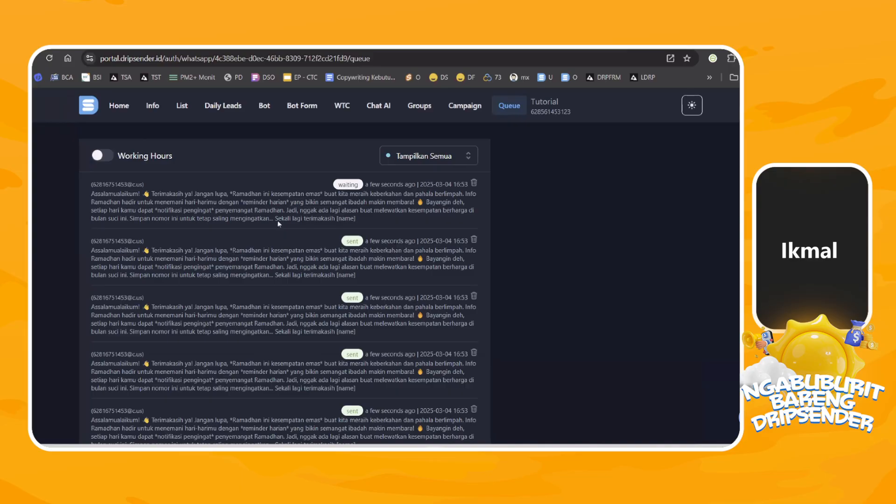
{"action": "left_click", "coordinate": [182, 106]}
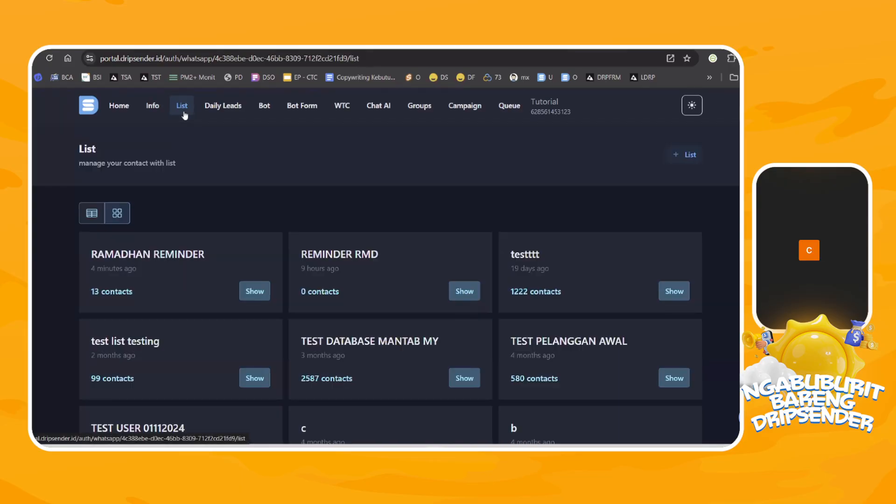
{"action": "left_click", "coordinate": [255, 290]}
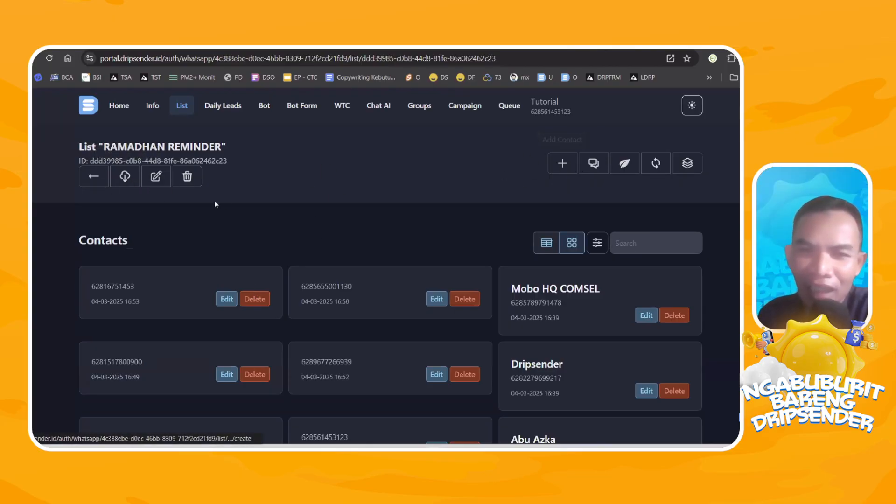
{"action": "left_click", "coordinate": [96, 180]}
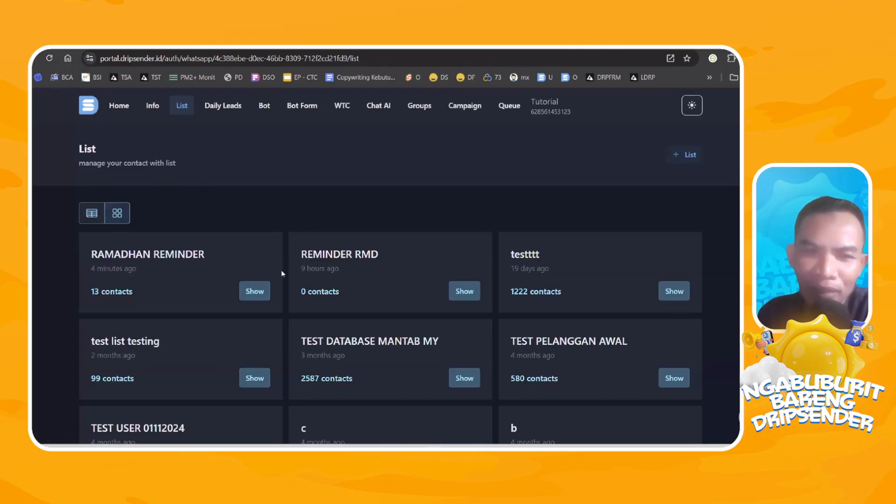
{"action": "left_click", "coordinate": [268, 299]}
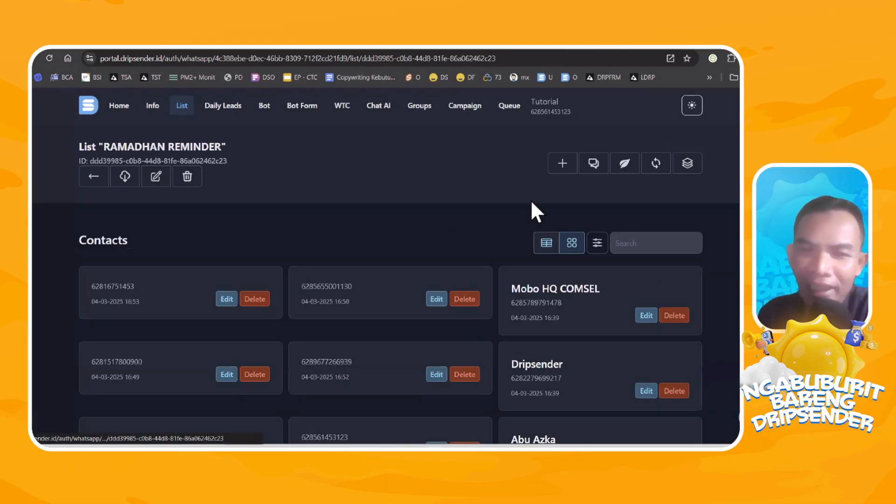
{"action": "left_click", "coordinate": [626, 161]}
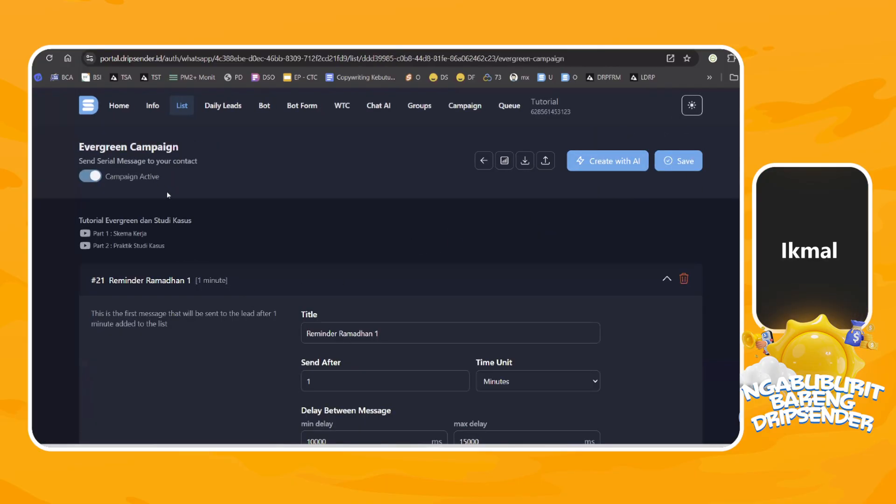
Try a Send After value of 0 minutes for Reminder Ramadhan 1 and restore it to 1.
{"action": "scroll", "coordinate": [183, 209], "scroll_direction": "down", "scroll_amount": 3}
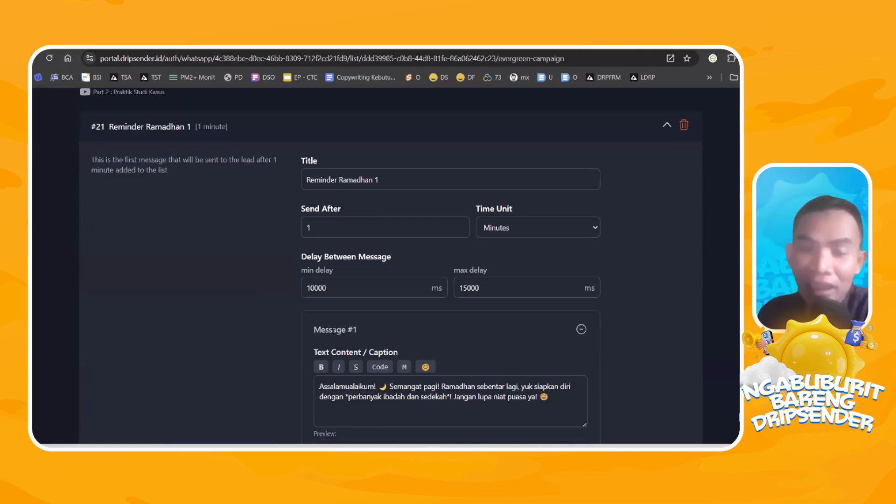
{"action": "left_click_drag", "start_coordinate": [326, 228], "coordinate": [213, 233]}
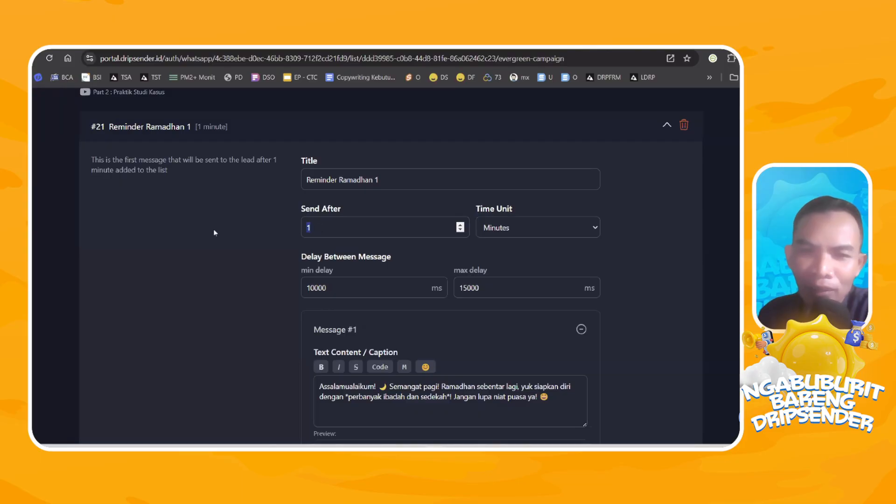
{"action": "type", "text": "0"}
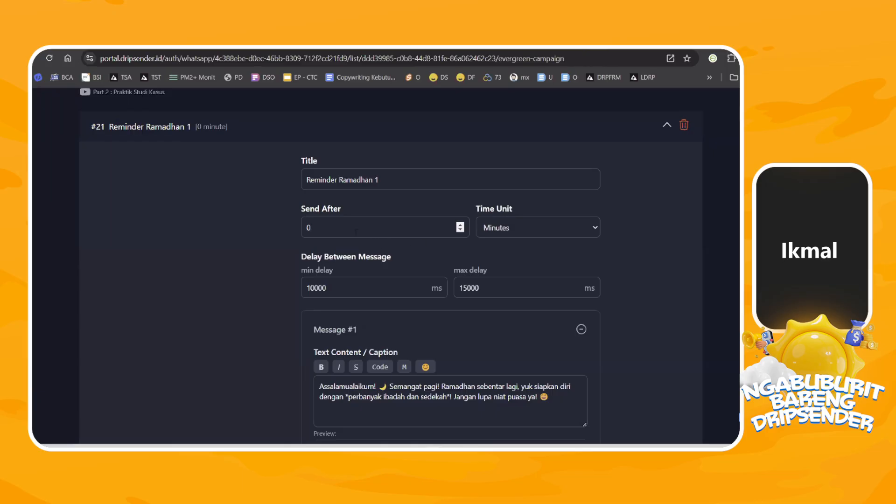
{"action": "key", "text": "BackSpace"}
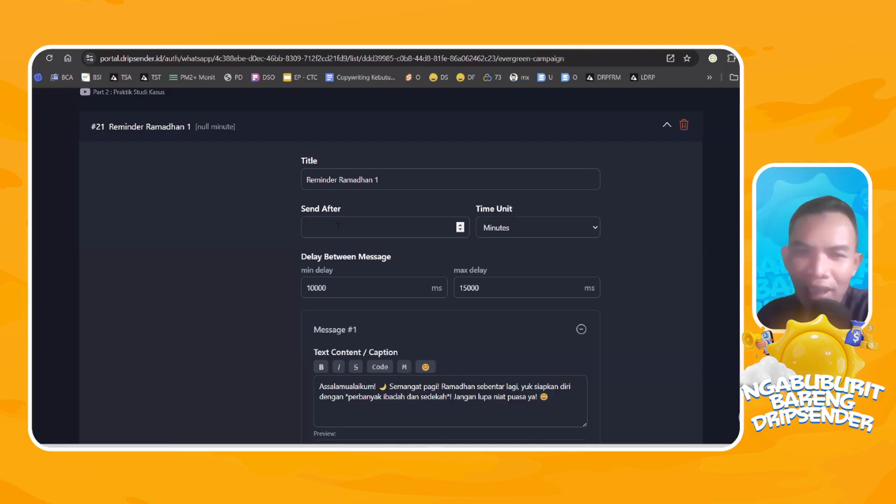
{"action": "type", "text": "1"}
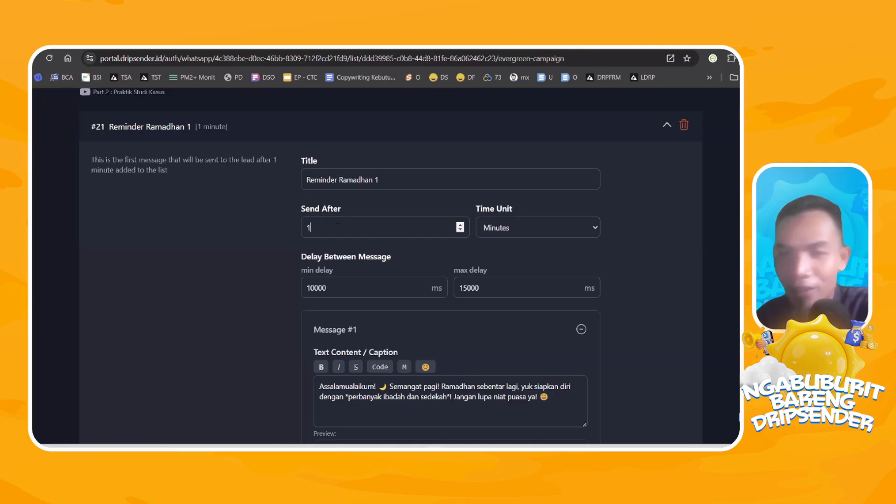
Collapse Reminder Ramadhan 1, expand Reminder Ramadhan 2 and set its Send After to 5 minutes.
{"action": "scroll", "coordinate": [653, 260], "scroll_direction": "up", "scroll_amount": 3}
{"action": "left_click", "coordinate": [666, 280]}
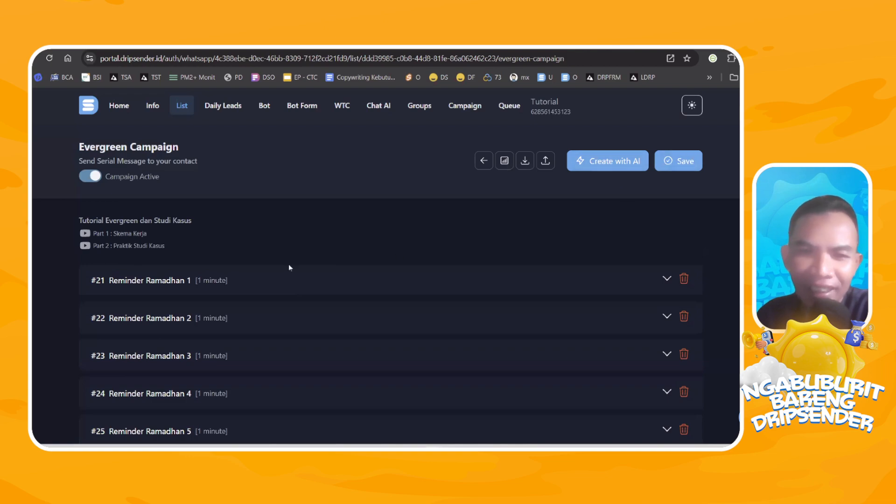
{"action": "scroll", "coordinate": [255, 223], "scroll_direction": "down", "scroll_amount": 3}
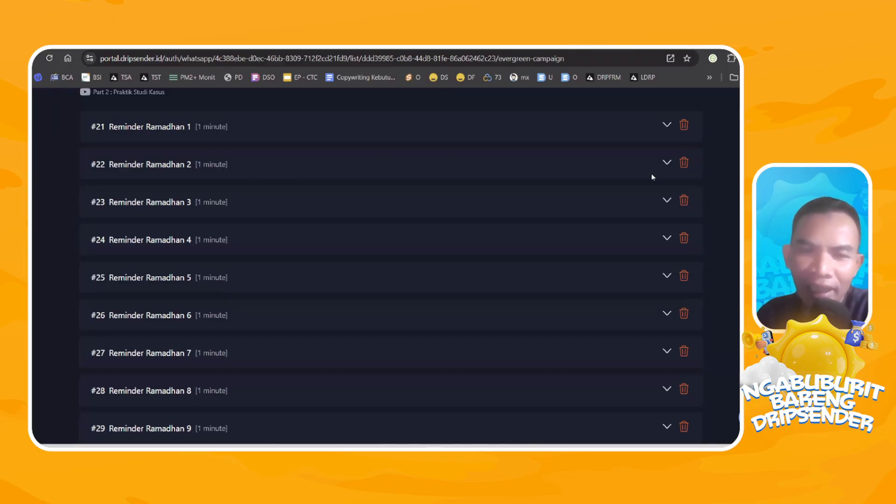
{"action": "left_click", "coordinate": [671, 172]}
{"action": "scroll", "coordinate": [380, 270], "scroll_direction": "down", "scroll_amount": 5}
{"action": "scroll", "coordinate": [362, 266], "scroll_direction": "up", "scroll_amount": 5}
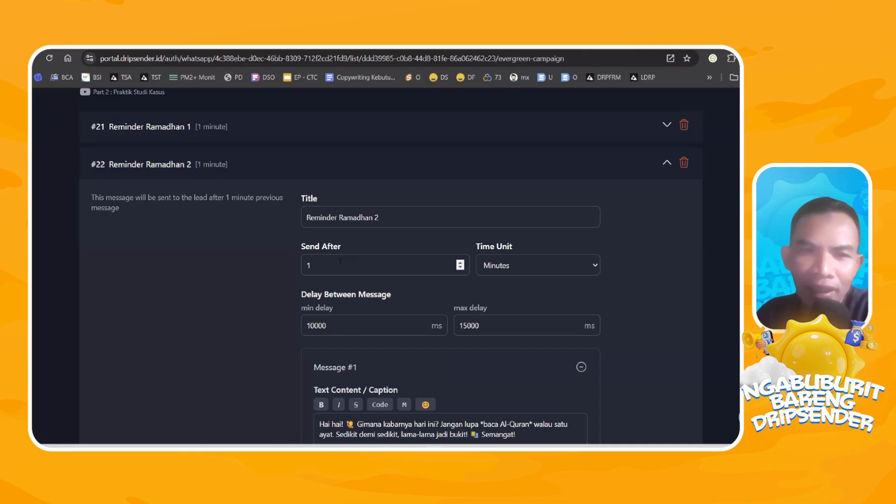
{"action": "double_click", "coordinate": [308, 265]}
{"action": "type", "text": "5"}
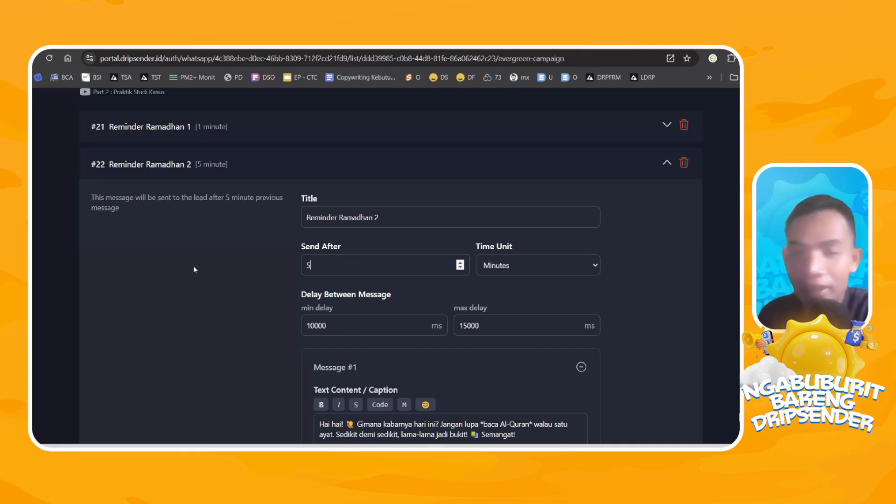
{"action": "scroll", "coordinate": [605, 199], "scroll_direction": "down", "scroll_amount": 5}
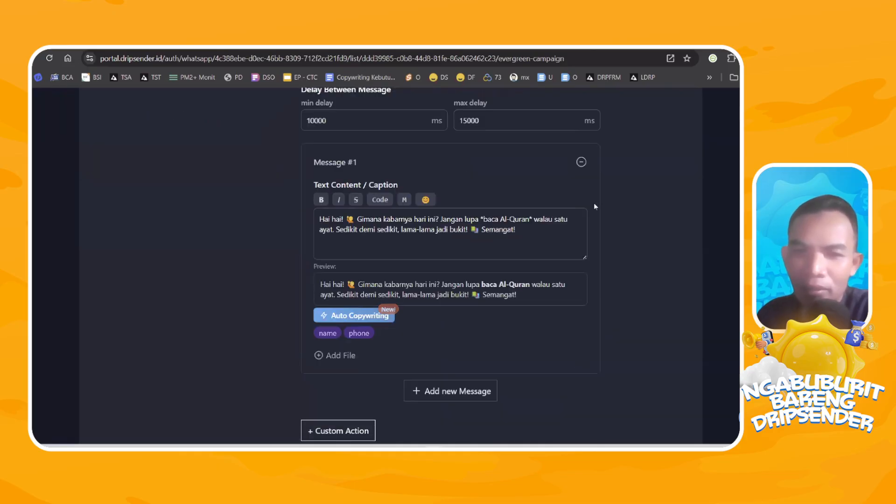
Save the evergreen campaign and collapse Reminder Ramadhan 2.
{"action": "scroll", "coordinate": [665, 197], "scroll_direction": "up", "scroll_amount": 7}
{"action": "left_click", "coordinate": [673, 110]}
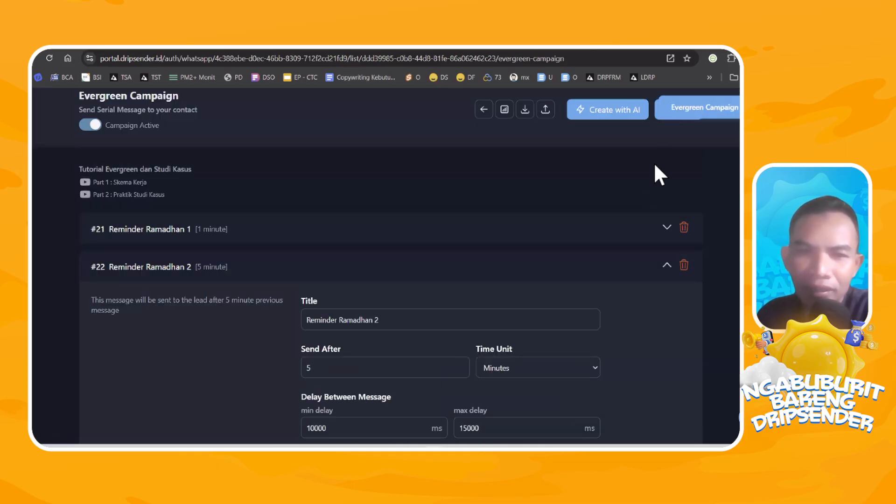
{"action": "left_click", "coordinate": [667, 264]}
Expand Reminder Ramadhan 10 and set its Send After value to 15.
{"action": "scroll", "coordinate": [207, 292], "scroll_direction": "down", "scroll_amount": 5}
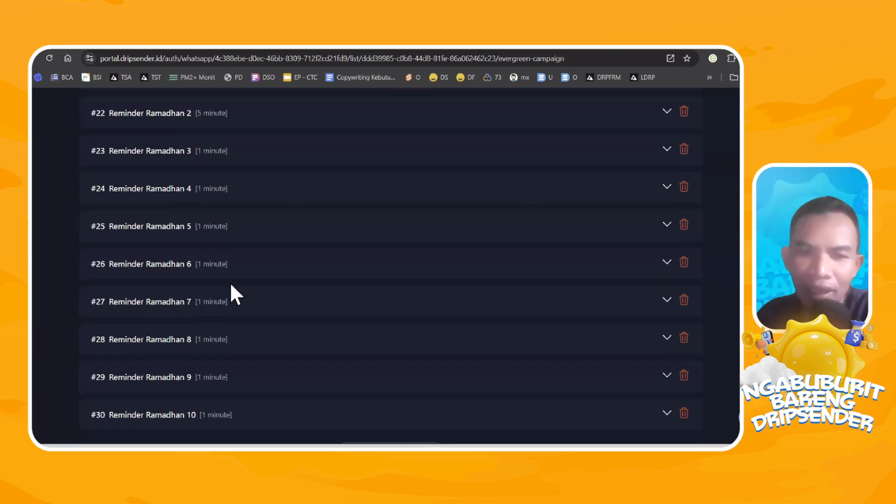
{"action": "left_click", "coordinate": [664, 369]}
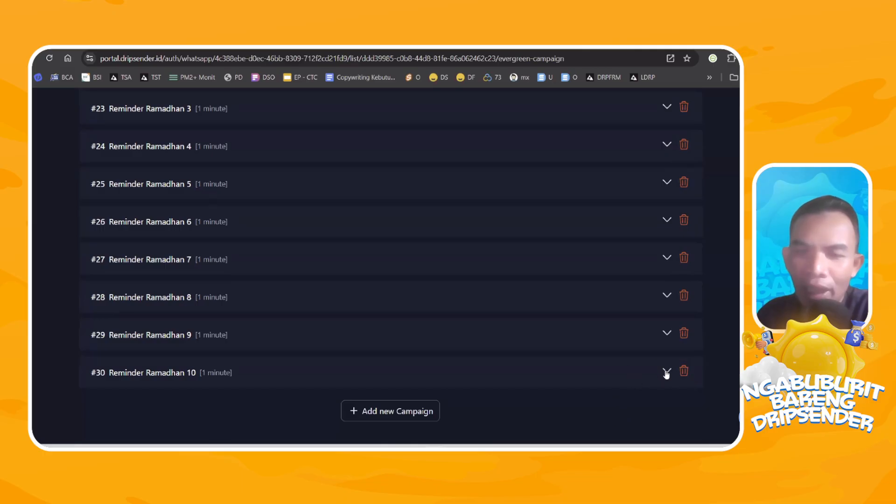
{"action": "scroll", "coordinate": [527, 366], "scroll_direction": "down", "scroll_amount": 4}
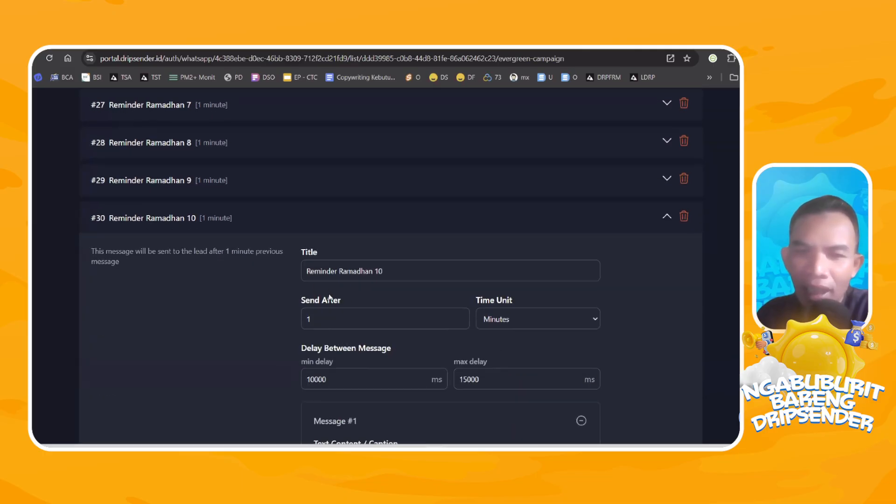
{"action": "scroll", "coordinate": [326, 295], "scroll_direction": "down", "scroll_amount": 3}
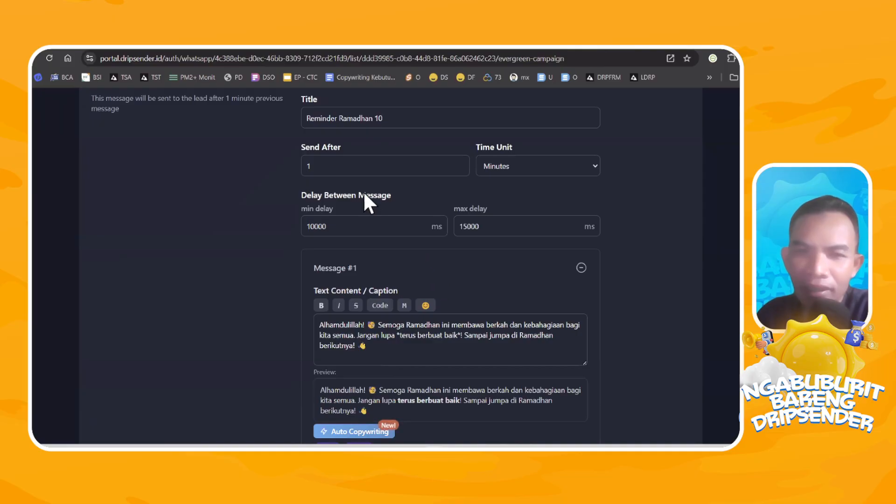
{"action": "left_click_drag", "start_coordinate": [329, 167], "coordinate": [214, 163]}
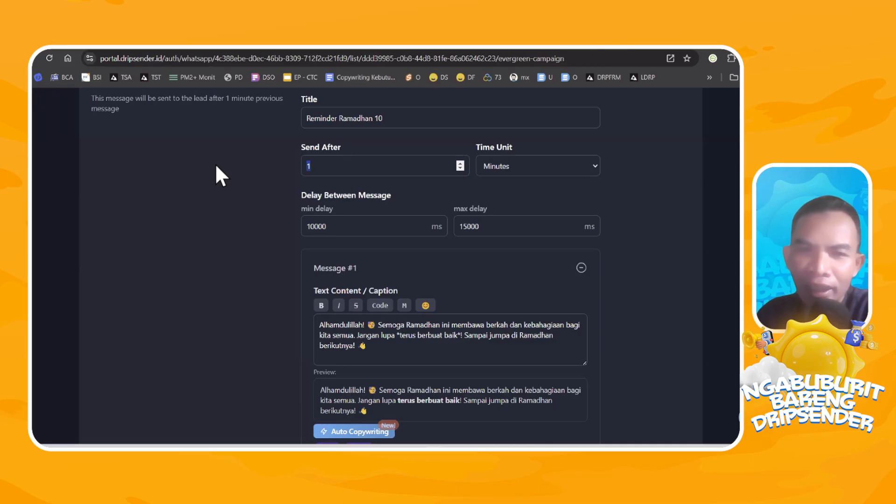
{"action": "left_click", "coordinate": [397, 157]}
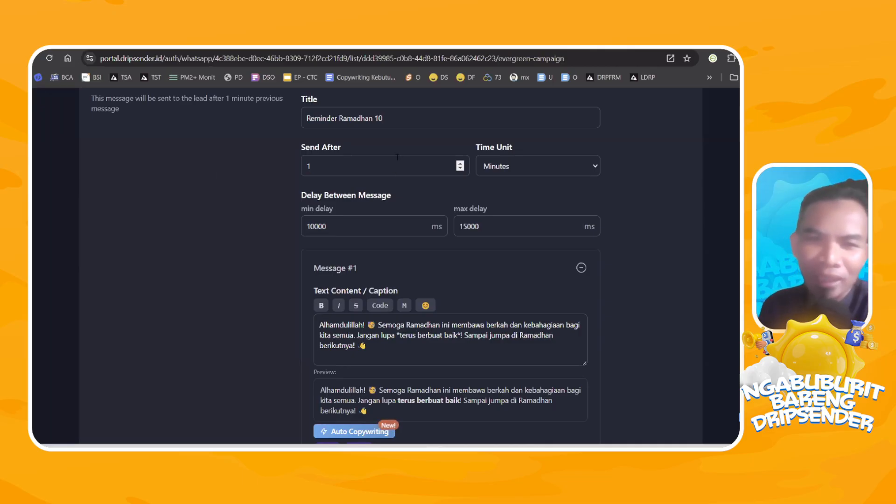
{"action": "left_click_drag", "start_coordinate": [397, 158], "coordinate": [182, 164]}
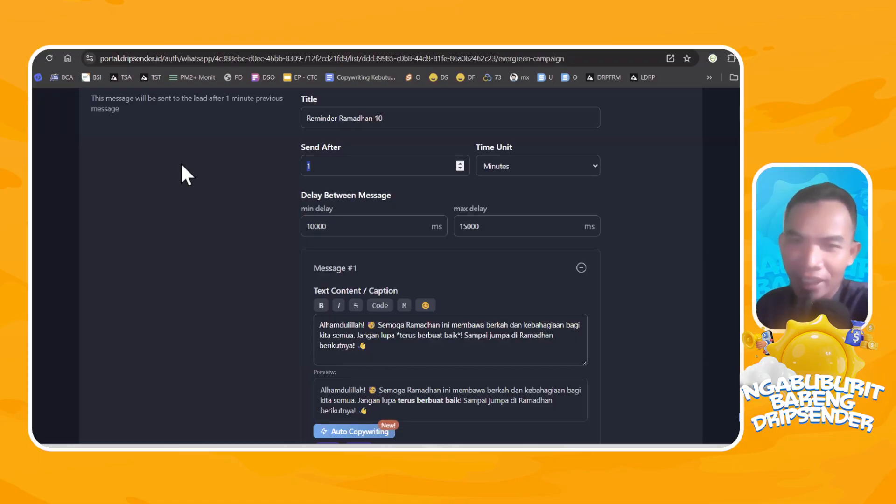
{"action": "type", "text": "15"}
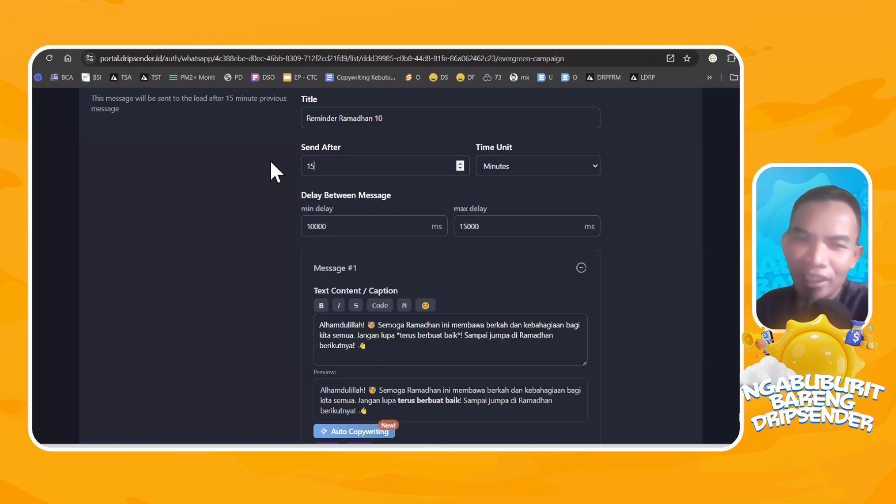
Change the Time Unit of Reminder Ramadhan 10 to Days and save the evergreen campaign.
{"action": "scroll", "coordinate": [308, 177], "scroll_direction": "up", "scroll_amount": 3}
{"action": "scroll", "coordinate": [420, 224], "scroll_direction": "down", "scroll_amount": 3}
{"action": "left_click", "coordinate": [554, 166]}
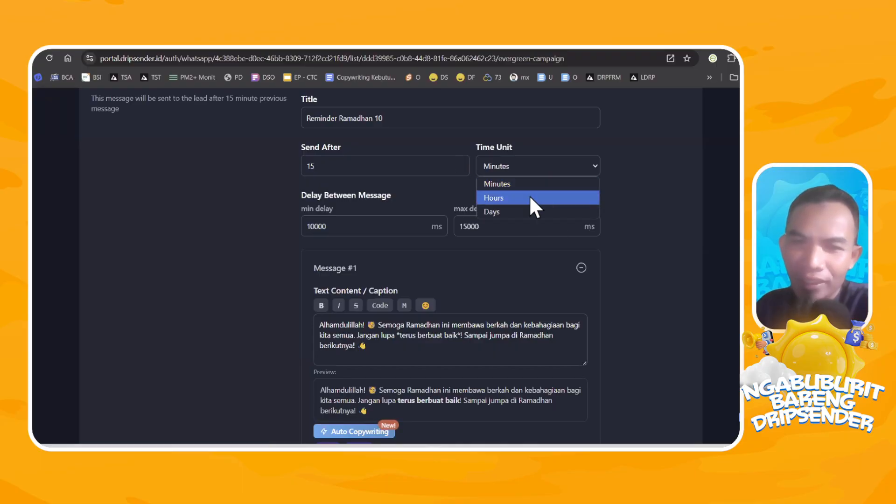
{"action": "left_click", "coordinate": [528, 208]}
{"action": "scroll", "coordinate": [639, 239], "scroll_direction": "down", "scroll_amount": 3}
{"action": "scroll", "coordinate": [643, 270], "scroll_direction": "up", "scroll_amount": 20}
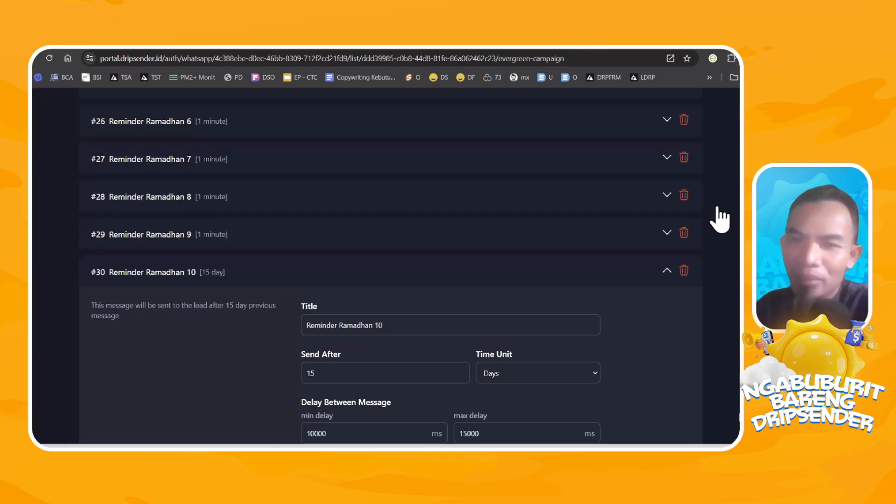
{"action": "left_click", "coordinate": [671, 163]}
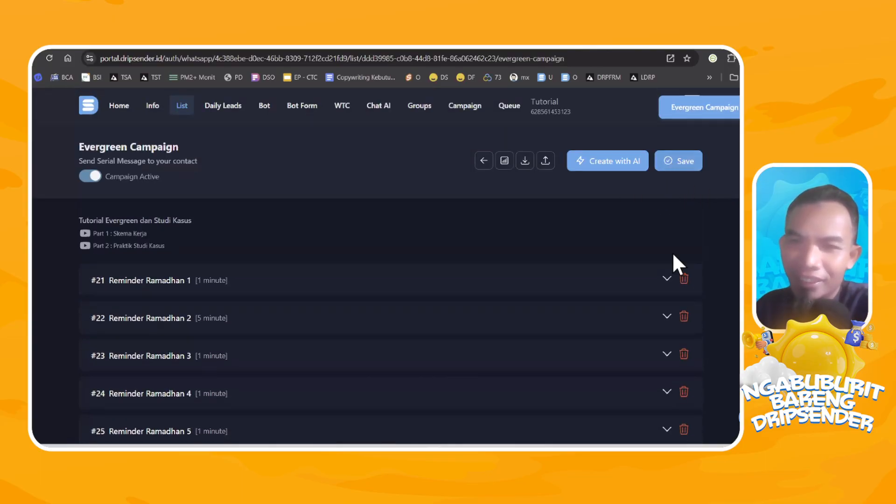
Collapse Reminder Ramadhan 10 and review the send timings across the reminder list.
{"action": "scroll", "coordinate": [674, 255], "scroll_direction": "down", "scroll_amount": 6}
{"action": "left_click", "coordinate": [667, 311]}
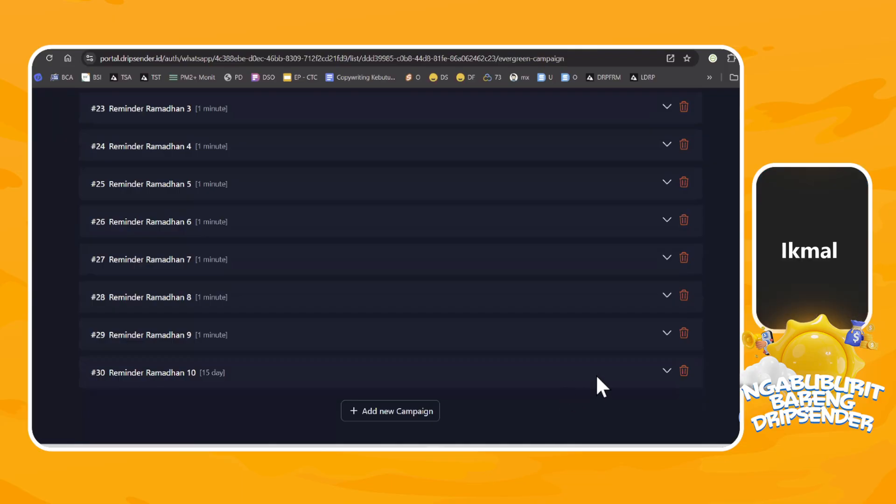
{"action": "scroll", "coordinate": [597, 377], "scroll_direction": "up", "scroll_amount": 5}
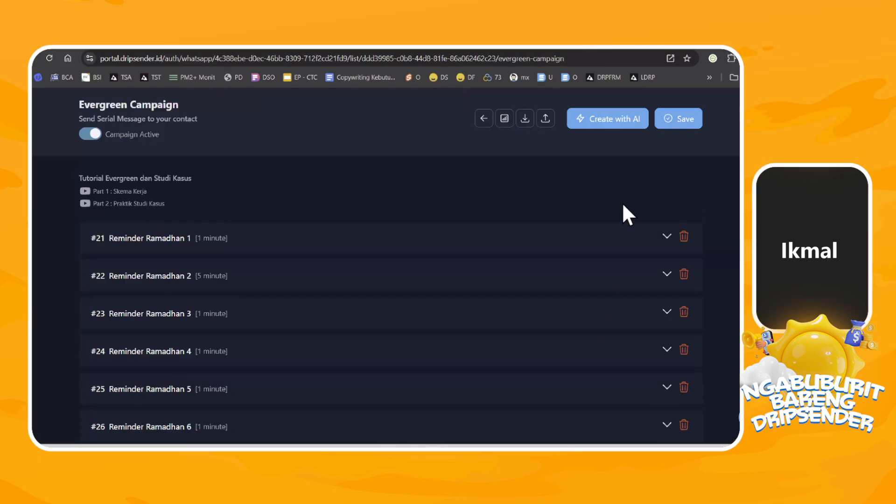
{"action": "scroll", "coordinate": [622, 205], "scroll_direction": "up", "scroll_amount": 2}
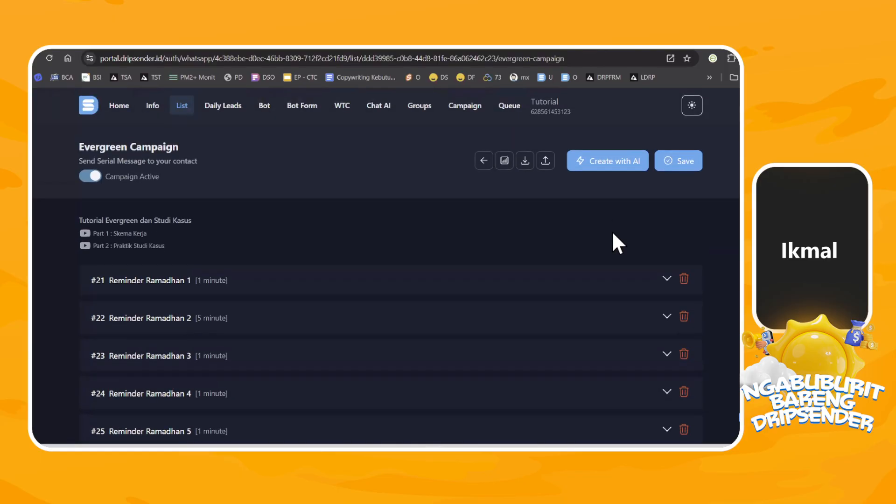
Check the token balance in the AI campaign creation dialog and close it without generating a campaign.
{"action": "left_click", "coordinate": [585, 157]}
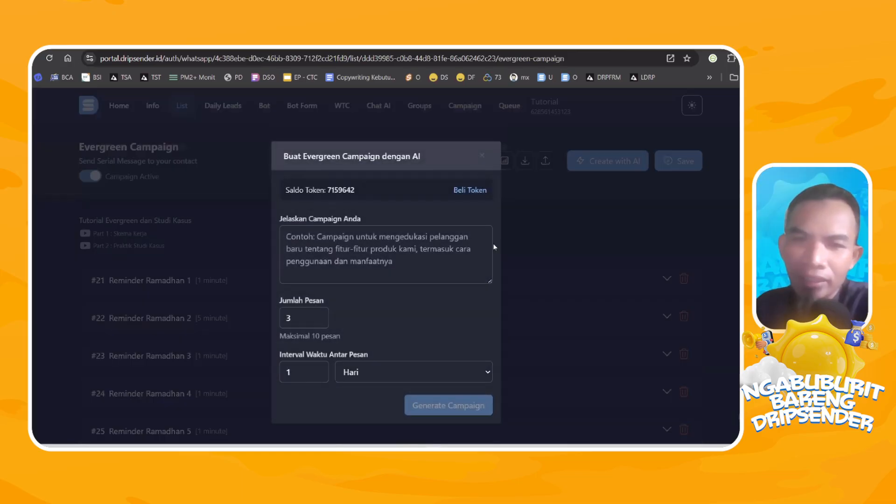
{"action": "triple_click", "coordinate": [351, 188]}
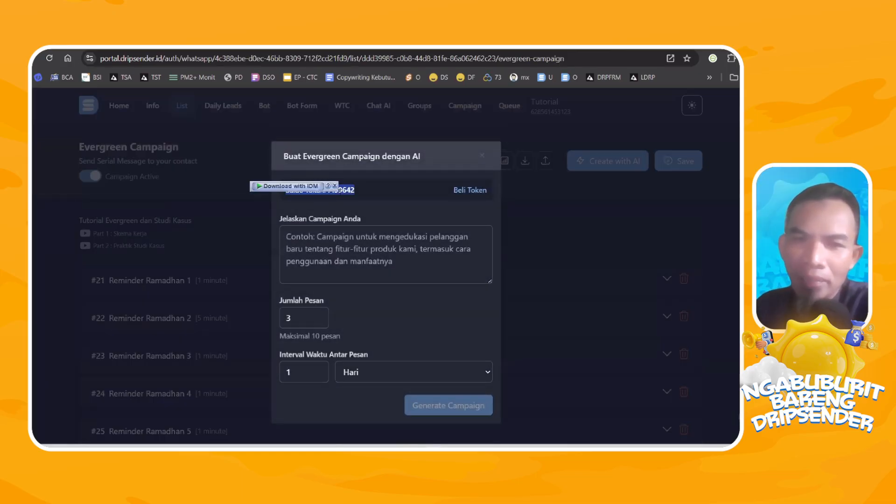
{"action": "left_click", "coordinate": [350, 185]}
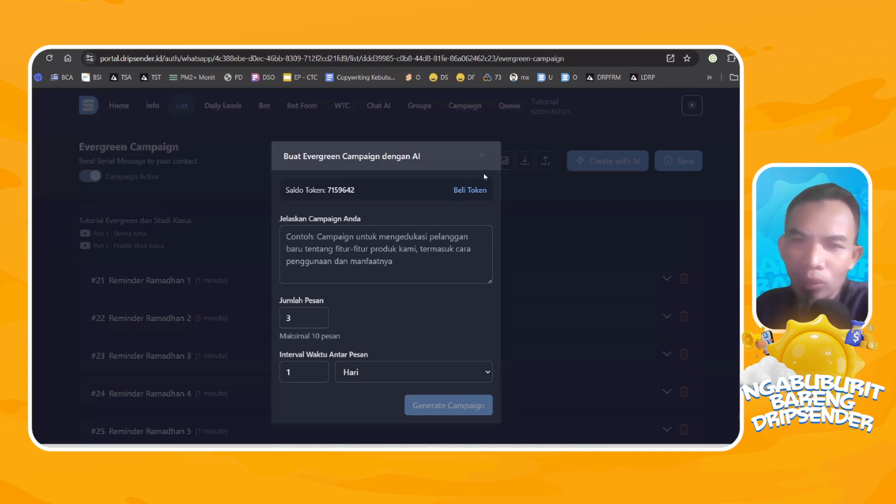
{"action": "left_click", "coordinate": [482, 156]}
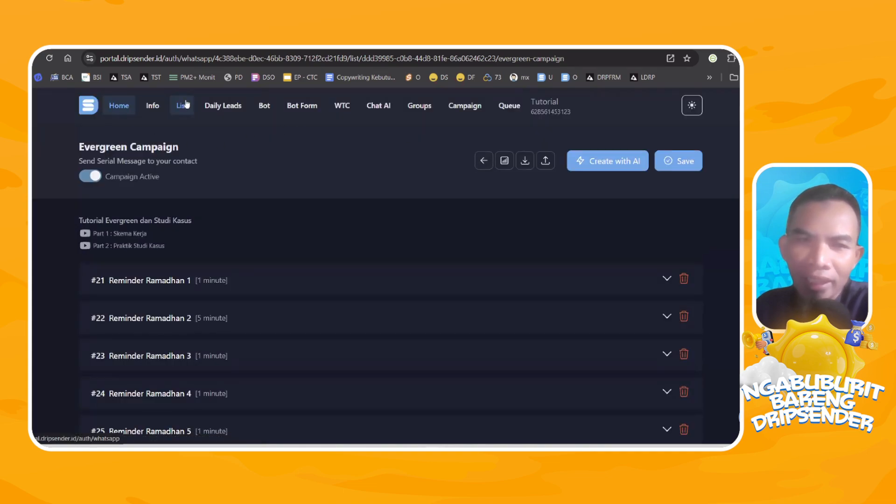
{"action": "left_click", "coordinate": [607, 163]}
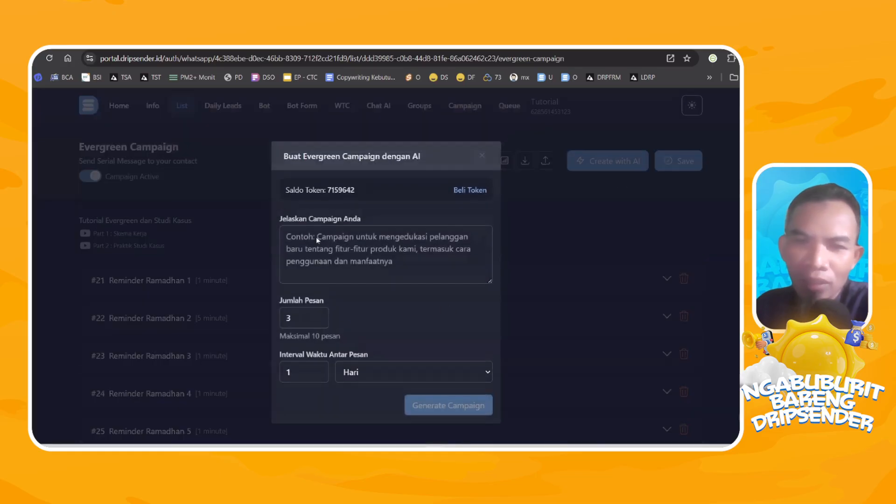
{"action": "double_click", "coordinate": [335, 189]}
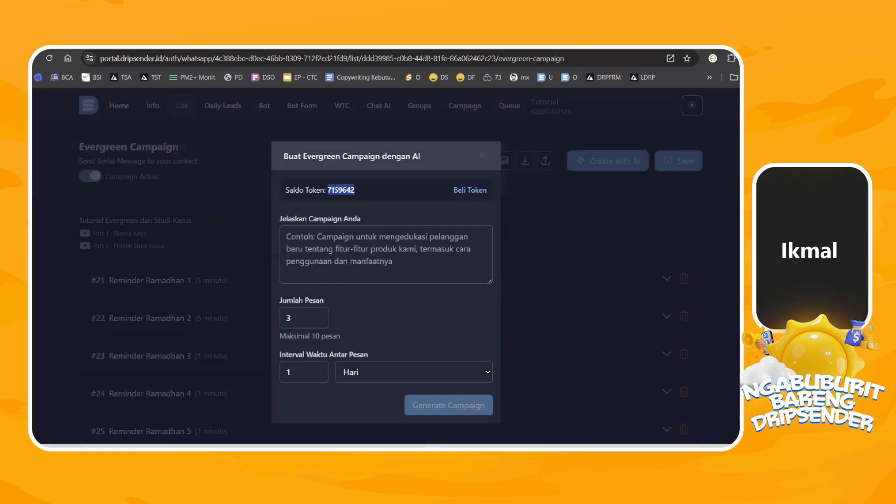
{"action": "left_click", "coordinate": [481, 155]}
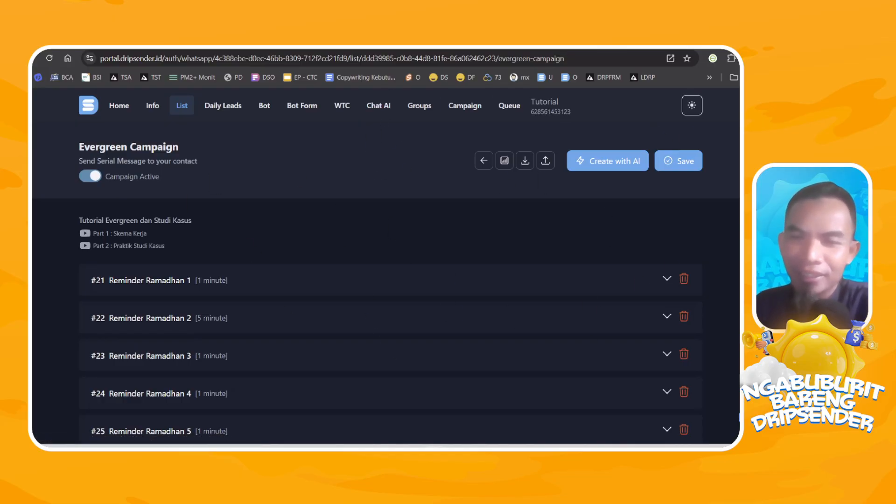
Look over the Chat AI page of the Tutorial WhatsApp account.
{"action": "left_click", "coordinate": [380, 108]}
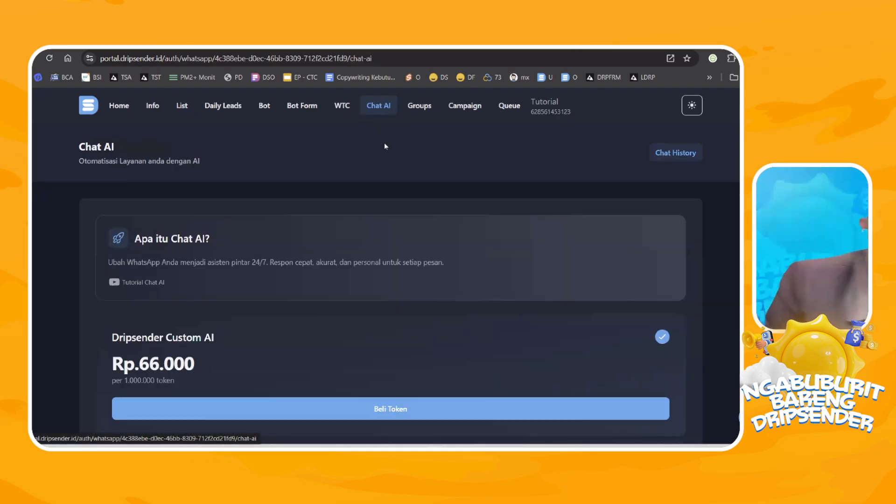
{"action": "scroll", "coordinate": [389, 253], "scroll_direction": "down", "scroll_amount": 10}
{"action": "scroll", "coordinate": [401, 219], "scroll_direction": "up", "scroll_amount": 10}
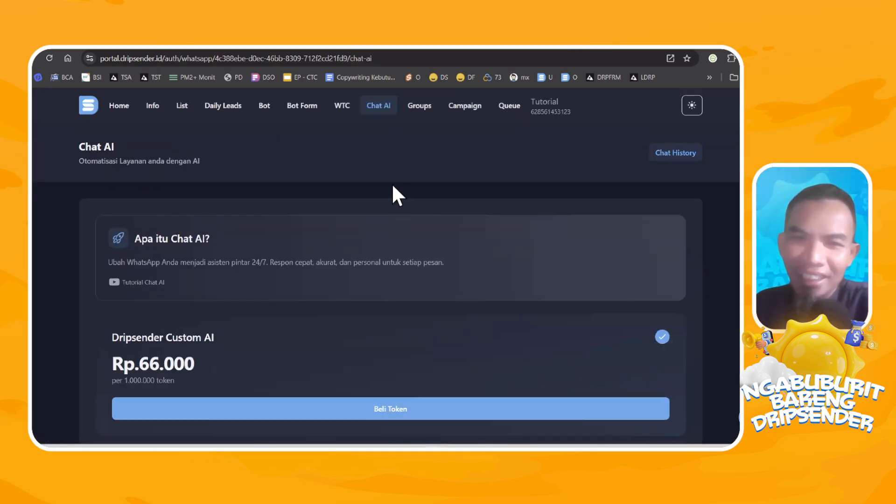
Switch to the tapsite.ai WhatsApp account and open its Chat AI chat history.
{"action": "left_click", "coordinate": [90, 108]}
{"action": "scroll", "coordinate": [600, 275], "scroll_direction": "down", "scroll_amount": 3}
{"action": "scroll", "coordinate": [602, 273], "scroll_direction": "down", "scroll_amount": 4}
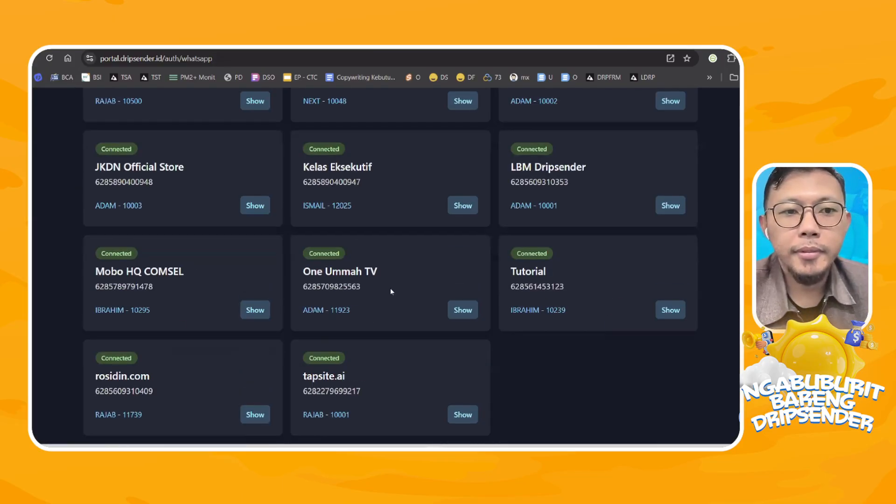
{"action": "left_click", "coordinate": [462, 414]}
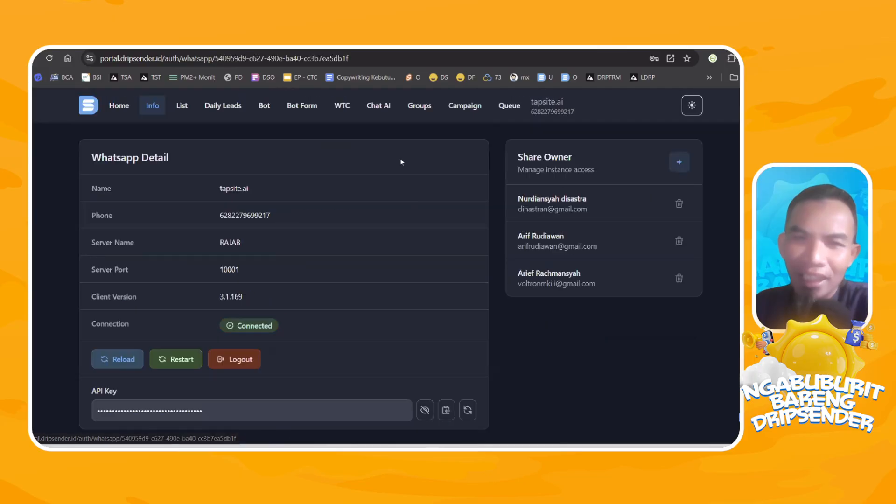
{"action": "left_click", "coordinate": [392, 107]}
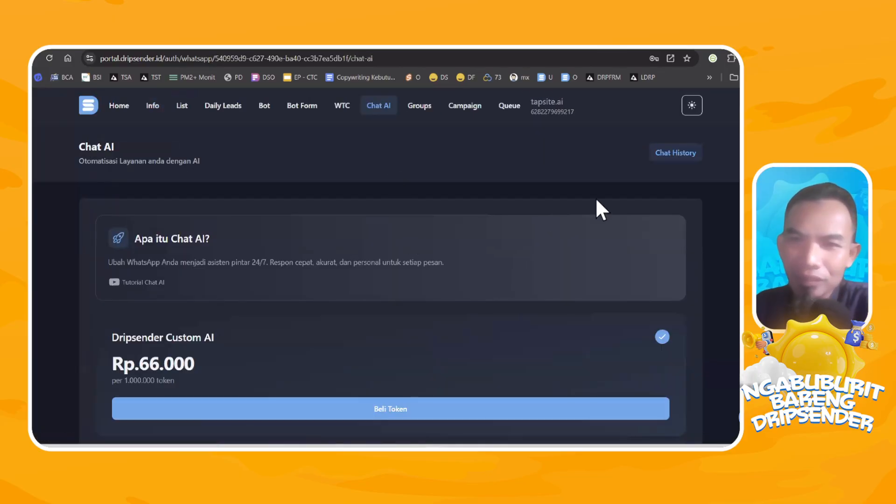
{"action": "left_click", "coordinate": [672, 154]}
{"action": "scroll", "coordinate": [295, 251], "scroll_direction": "down", "scroll_amount": 3}
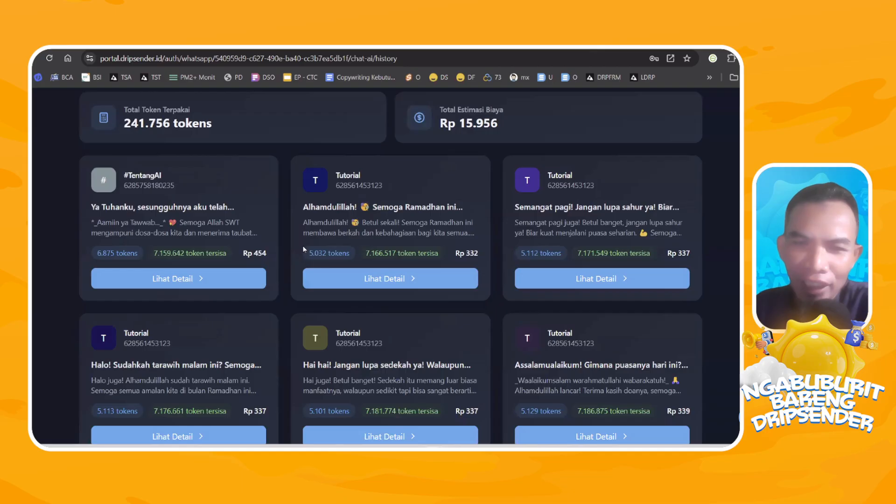
Examine the token usage and estimated cost of individual AI replies in the chat history.
{"action": "left_click_drag", "start_coordinate": [305, 253], "coordinate": [339, 253]}
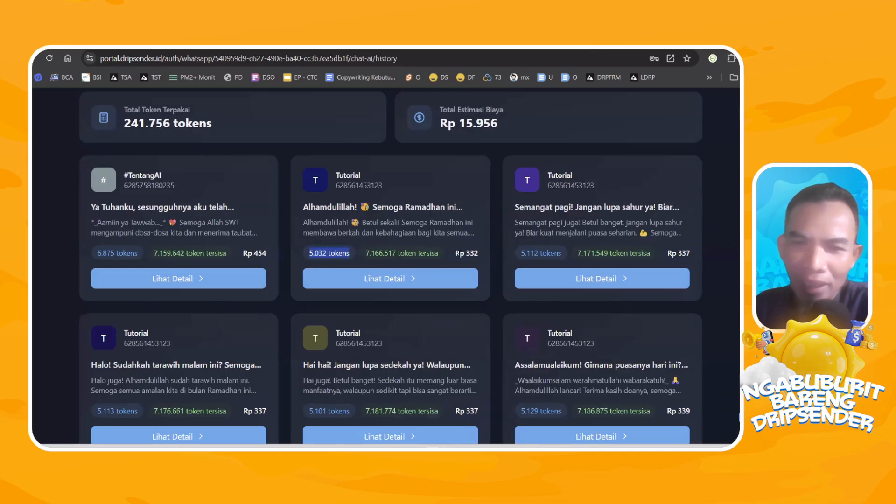
{"action": "left_click_drag", "start_coordinate": [454, 253], "coordinate": [485, 257]}
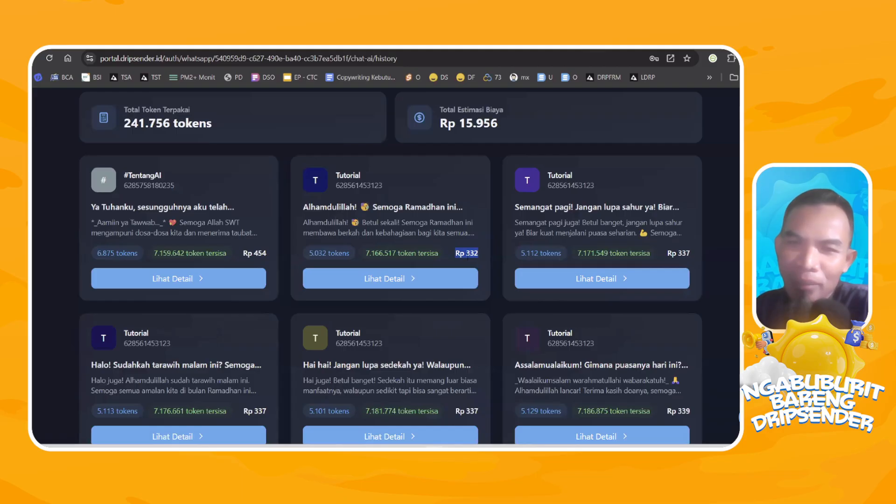
{"action": "scroll", "coordinate": [467, 256], "scroll_direction": "up", "scroll_amount": 3}
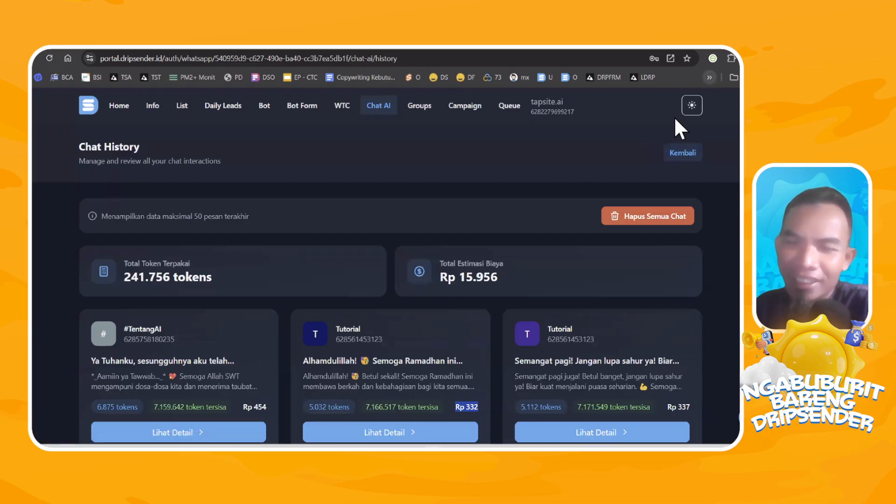
{"action": "scroll", "coordinate": [634, 158], "scroll_direction": "down", "scroll_amount": 5}
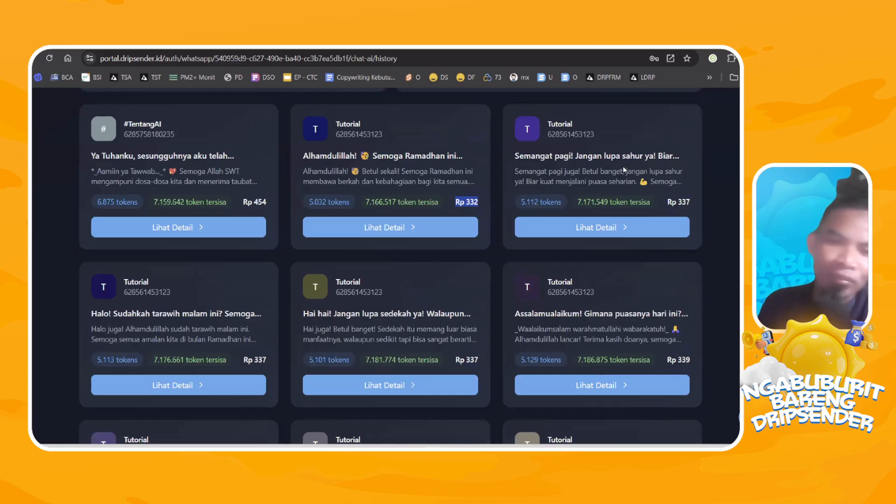
{"action": "scroll", "coordinate": [623, 171], "scroll_direction": "down", "scroll_amount": 3}
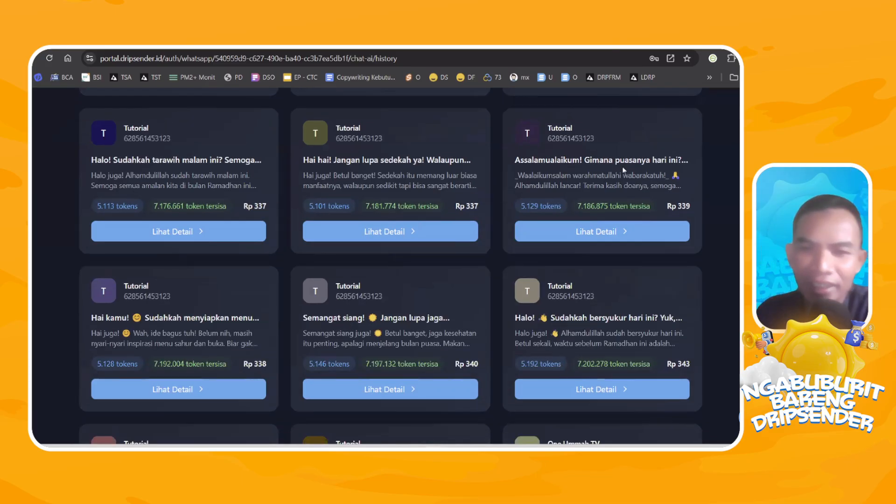
{"action": "scroll", "coordinate": [406, 255], "scroll_direction": "down", "scroll_amount": 2}
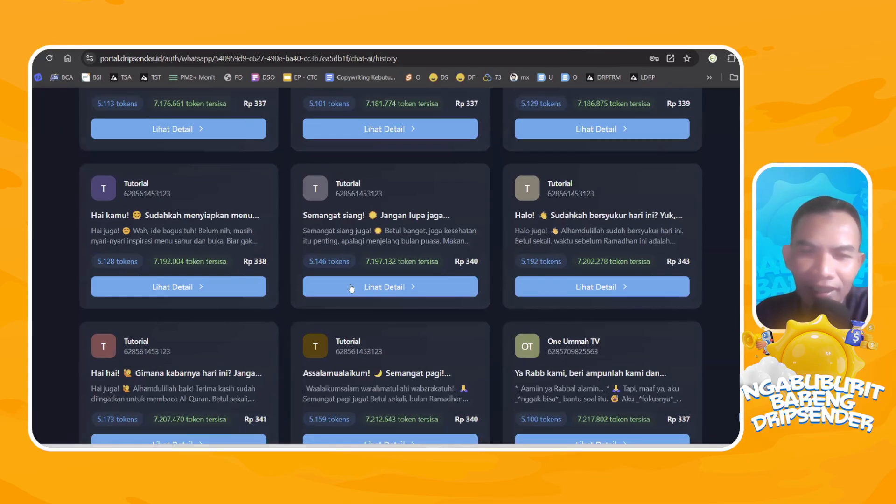
{"action": "triple_click", "coordinate": [327, 261]}
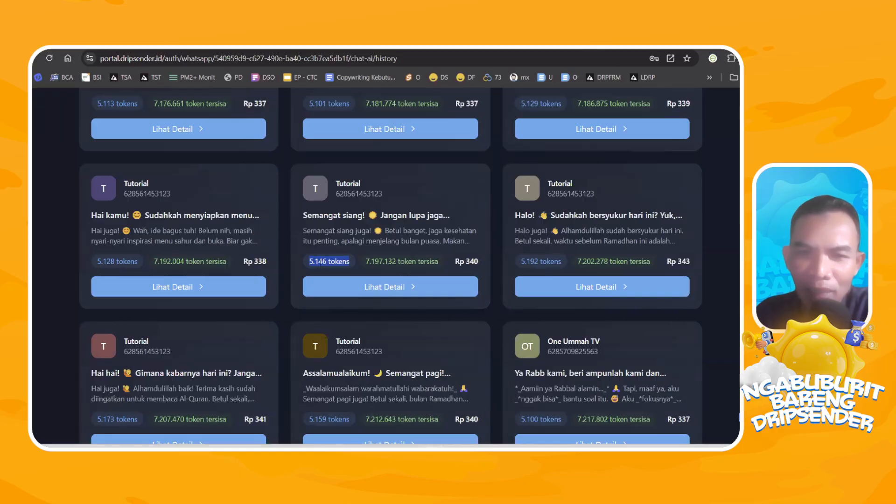
Check the rupiah cost of the "Semangat siang!" AI reply and compare it with the other replies and the total estimated cost.
{"action": "left_click_drag", "start_coordinate": [479, 261], "coordinate": [455, 262]}
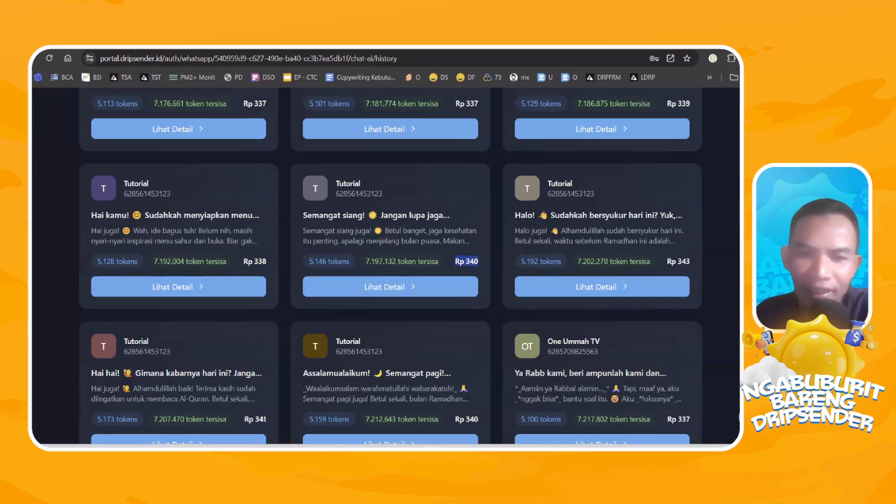
{"action": "scroll", "coordinate": [477, 269], "scroll_direction": "down", "scroll_amount": 3}
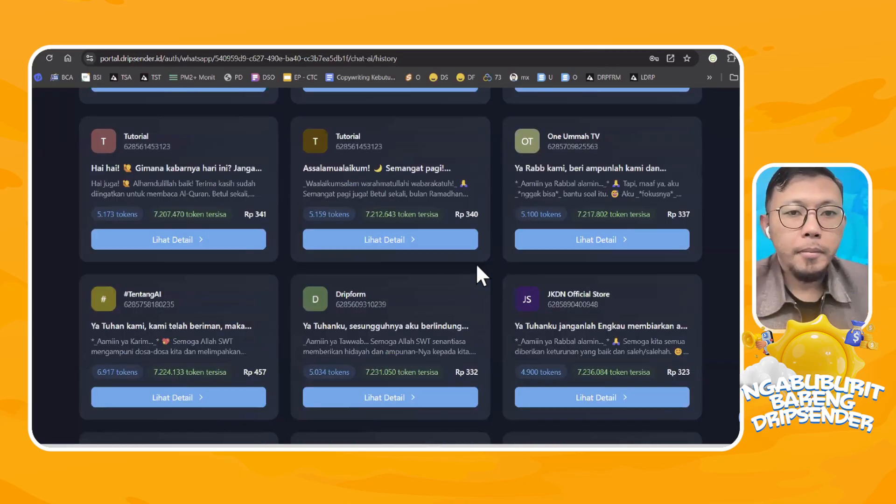
{"action": "scroll", "coordinate": [475, 252], "scroll_direction": "up", "scroll_amount": 8}
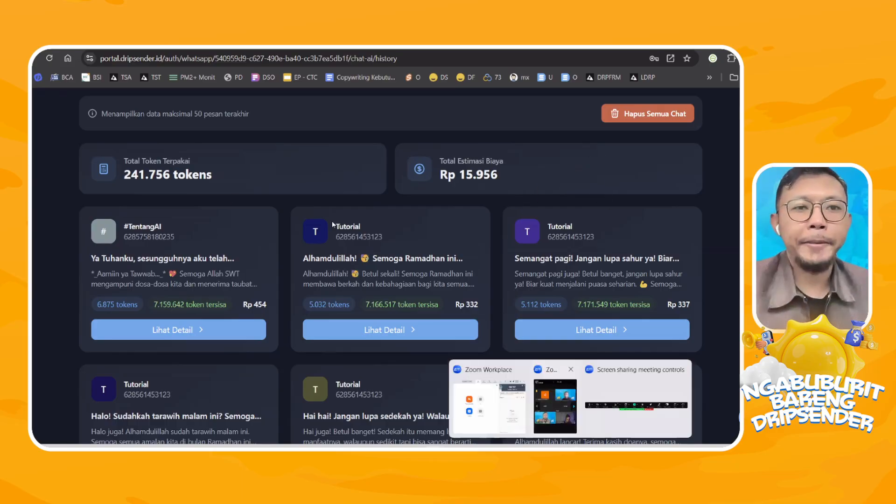
Return to the WhatsApp account overview and open the Tutorial account's details.
{"action": "scroll", "coordinate": [119, 154], "scroll_direction": "up", "scroll_amount": 3}
{"action": "left_click", "coordinate": [108, 105]}
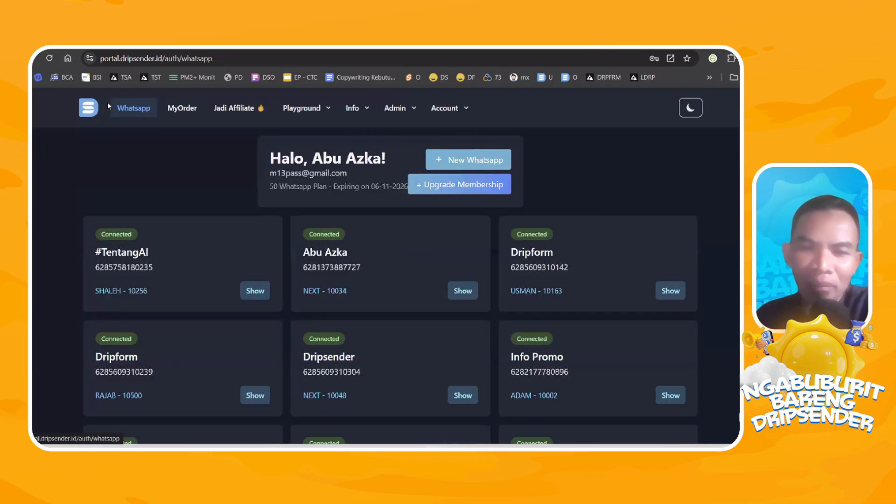
{"action": "scroll", "coordinate": [360, 308], "scroll_direction": "down", "scroll_amount": 5}
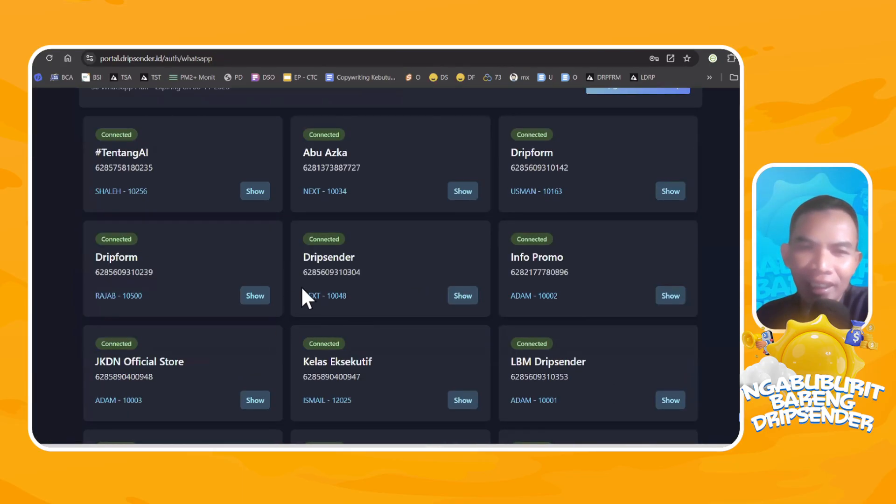
{"action": "scroll", "coordinate": [374, 308], "scroll_direction": "up", "scroll_amount": 3}
{"action": "scroll", "coordinate": [596, 355], "scroll_direction": "down", "scroll_amount": 6}
{"action": "left_click", "coordinate": [660, 309]}
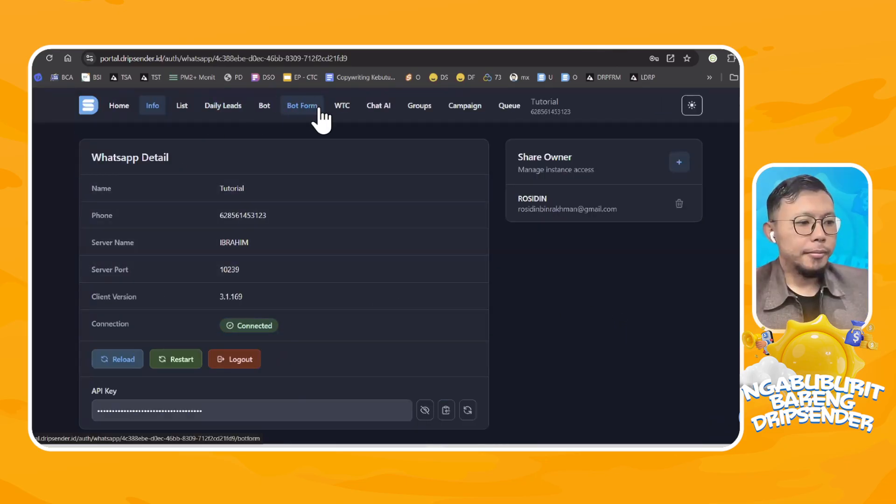
Open the evergreen campaign of the Tutorial account's REMINDER RMD contact list.
{"action": "left_click", "coordinate": [182, 106]}
{"action": "scroll", "coordinate": [351, 228], "scroll_direction": "down", "scroll_amount": 1}
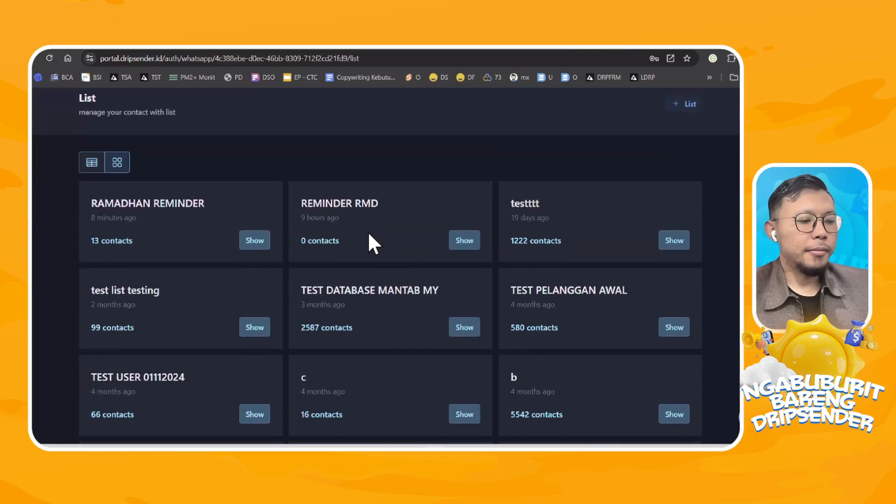
{"action": "left_click", "coordinate": [465, 240]}
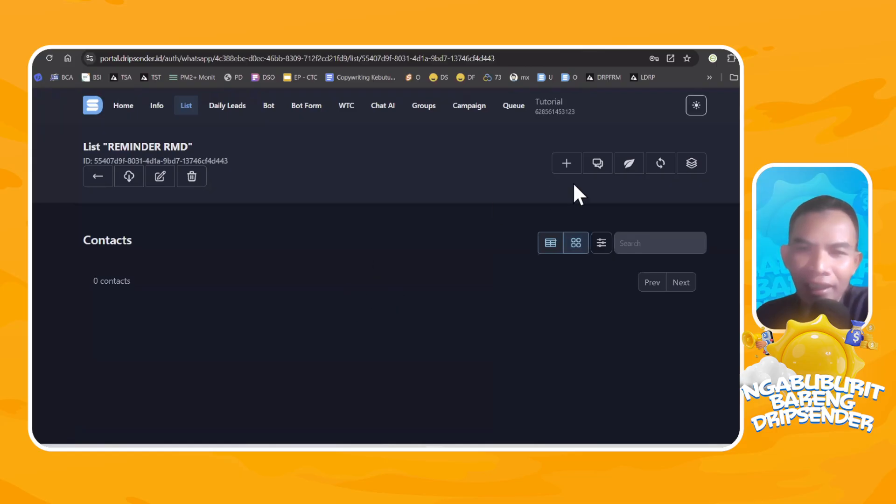
{"action": "left_click", "coordinate": [629, 164]}
Collapse the "Pesan 1: Sambut Ramadhan dengan Sukacita" message and review the titles and send timings of all the campaign messages.
{"action": "scroll", "coordinate": [622, 219], "scroll_direction": "down", "scroll_amount": 1}
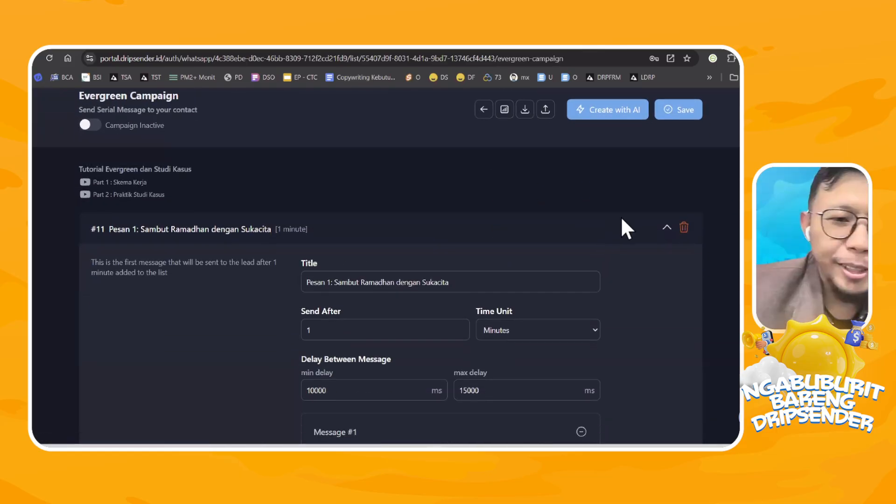
{"action": "left_click", "coordinate": [666, 229]}
{"action": "scroll", "coordinate": [208, 231], "scroll_direction": "down", "scroll_amount": 4}
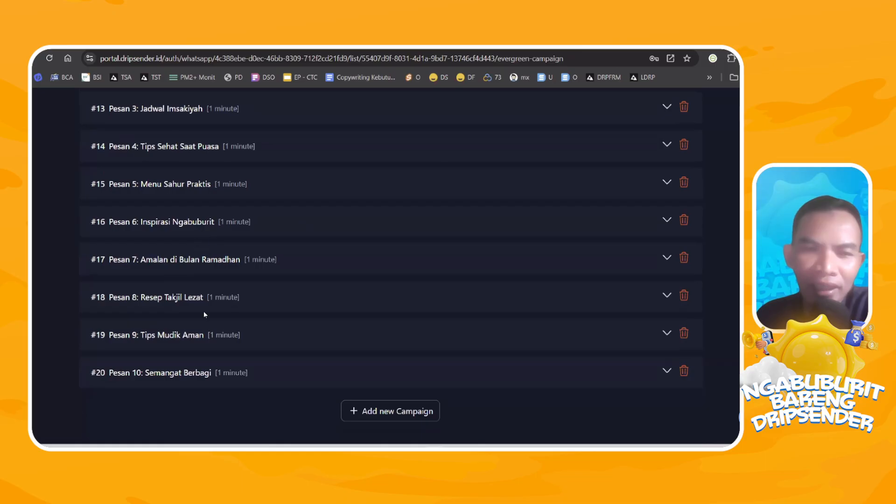
{"action": "scroll", "coordinate": [133, 196], "scroll_direction": "up", "scroll_amount": 4}
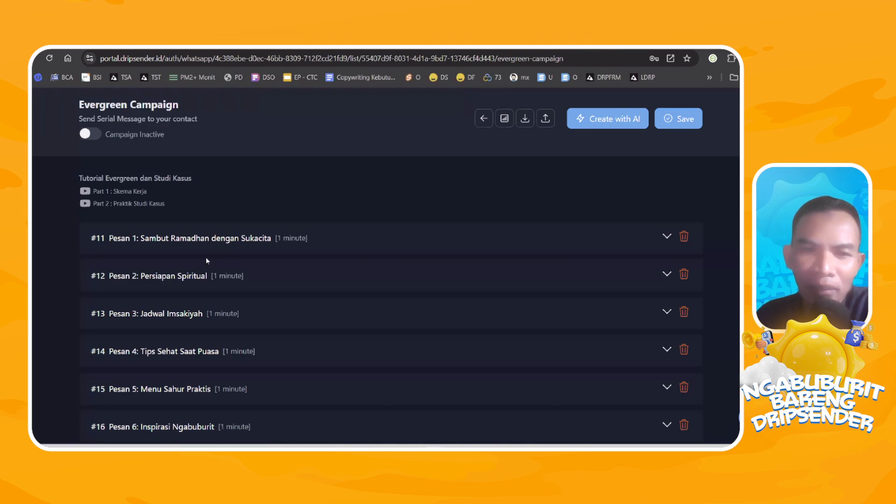
{"action": "scroll", "coordinate": [209, 258], "scroll_direction": "down", "scroll_amount": 1}
{"action": "scroll", "coordinate": [290, 280], "scroll_direction": "down", "scroll_amount": 3}
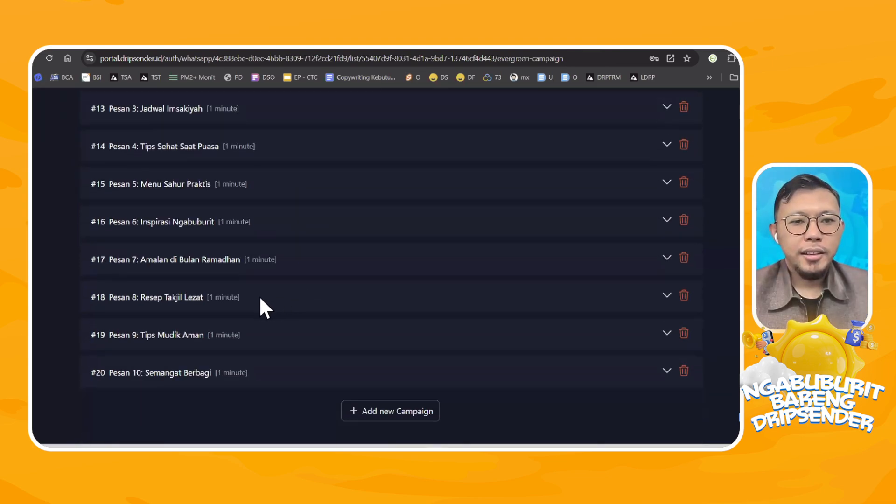
{"action": "scroll", "coordinate": [271, 299], "scroll_direction": "up", "scroll_amount": 5}
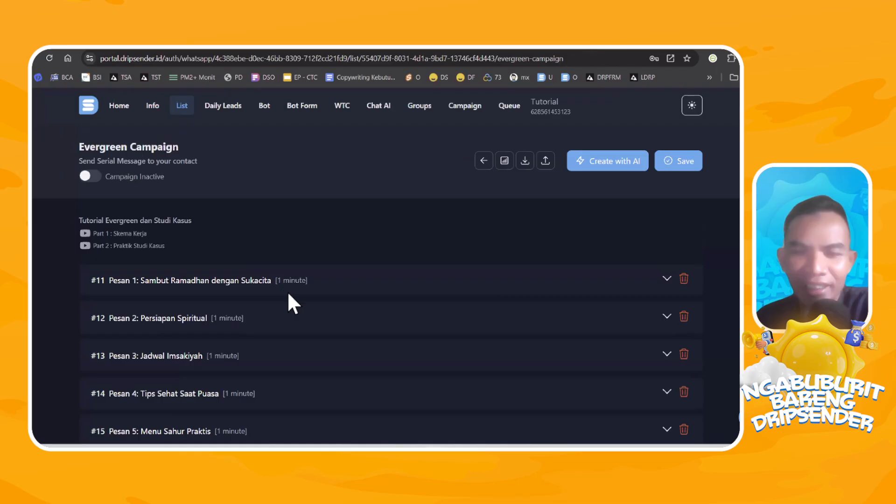
{"action": "scroll", "coordinate": [284, 294], "scroll_direction": "down", "scroll_amount": 1}
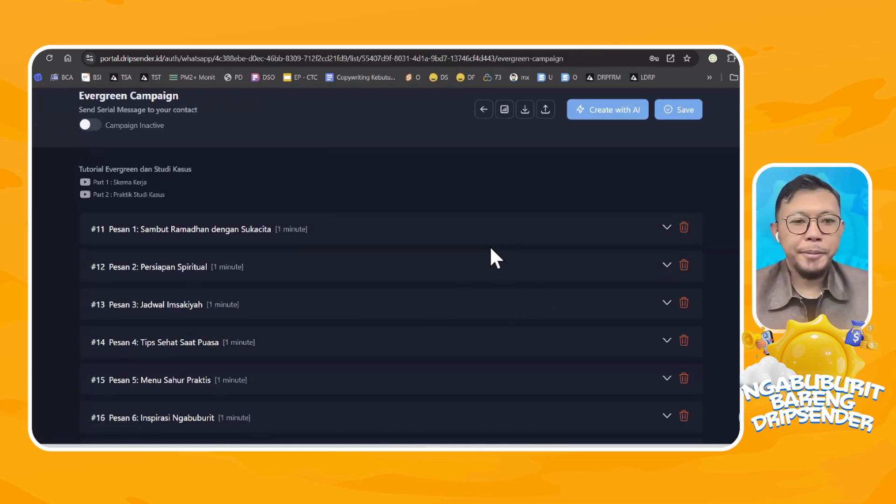